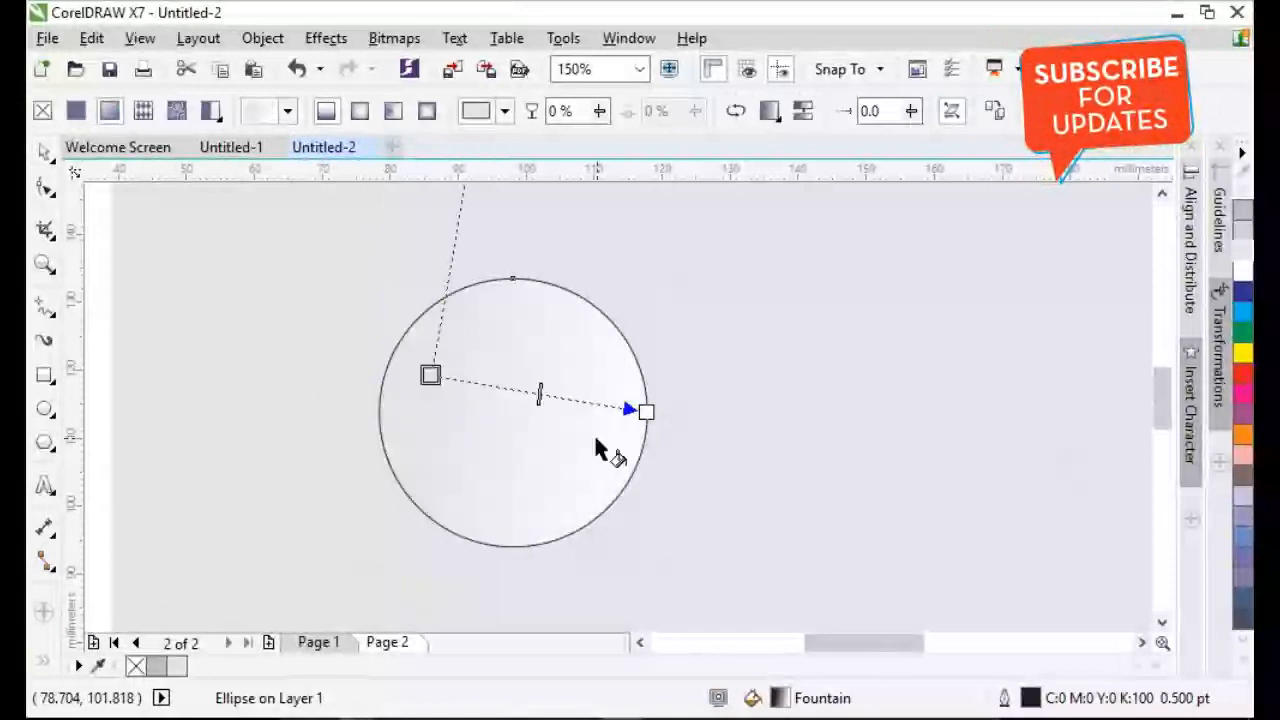
Give the circle an elliptical fountain fill centred on it, and change the outer colour to near-white C2 M1 Y1 K0.
{"action": "left_click", "coordinate": [360, 111]}
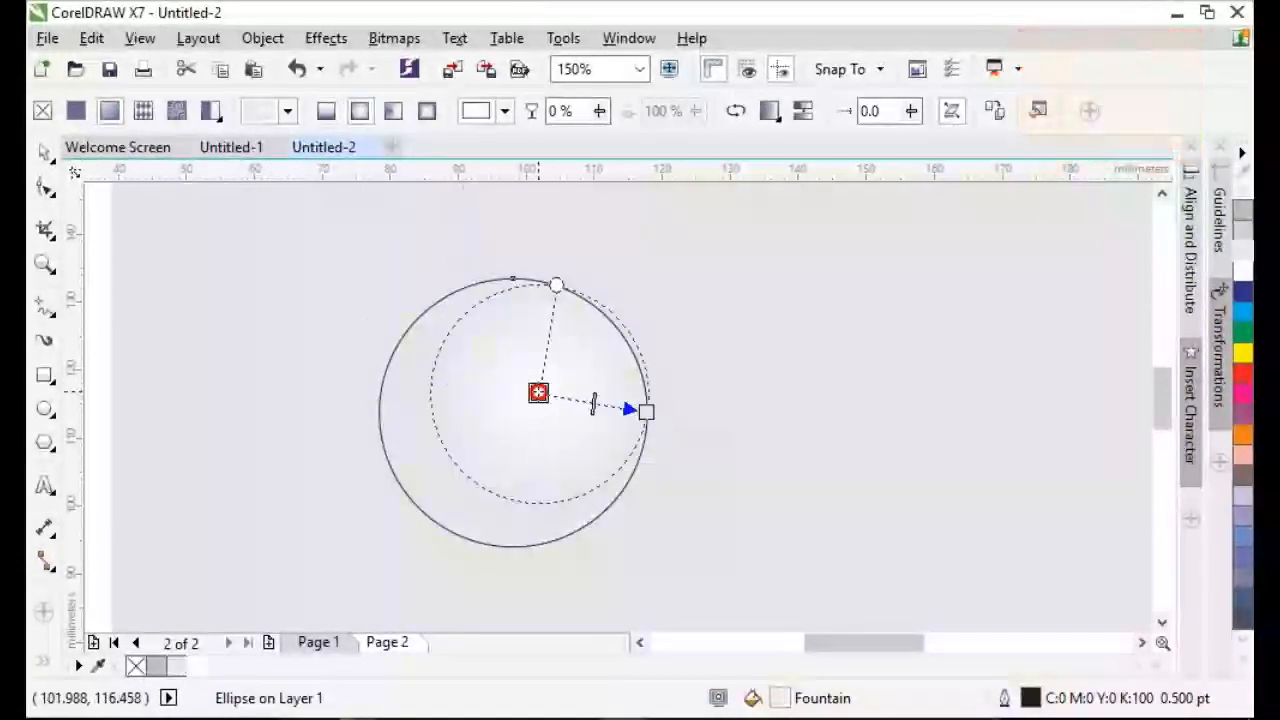
{"action": "left_click_drag", "start_coordinate": [538, 392], "coordinate": [512, 412]}
{"action": "left_click", "coordinate": [646, 411]}
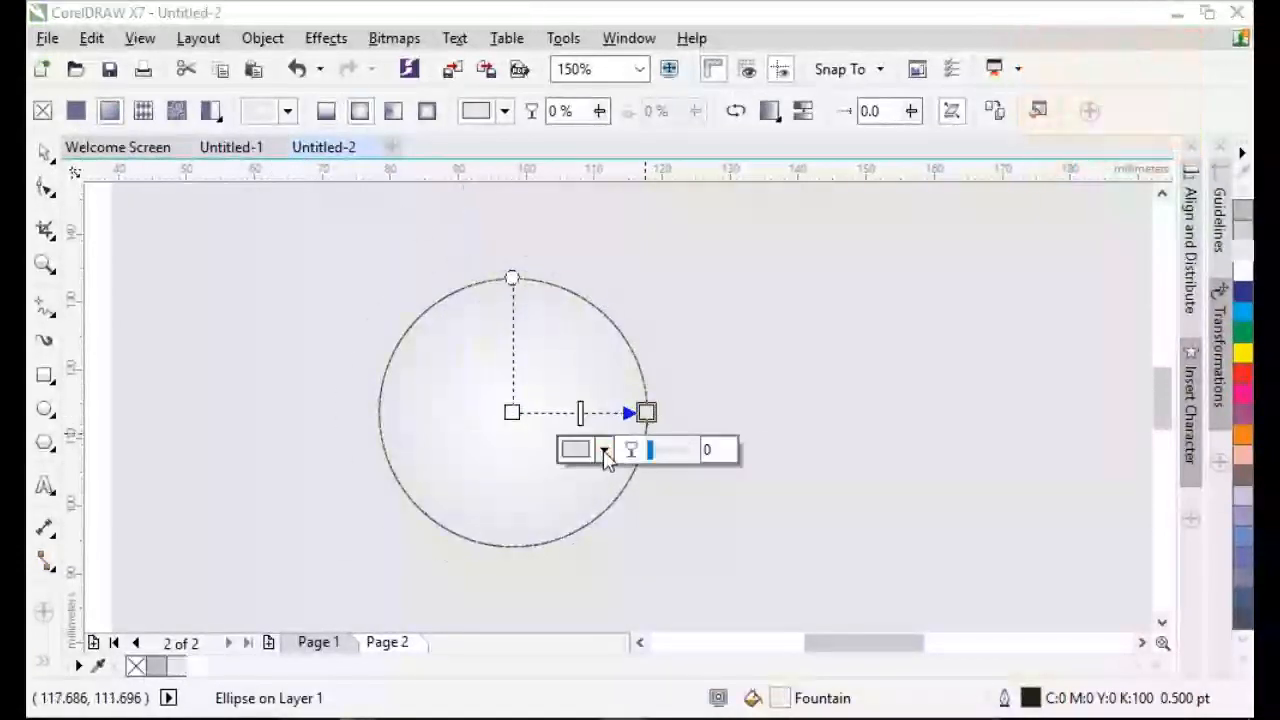
{"action": "left_click", "coordinate": [604, 451]}
{"action": "left_click_drag", "start_coordinate": [579, 269], "coordinate": [577, 262]}
{"action": "left_click", "coordinate": [546, 421]}
{"action": "left_click", "coordinate": [590, 451]}
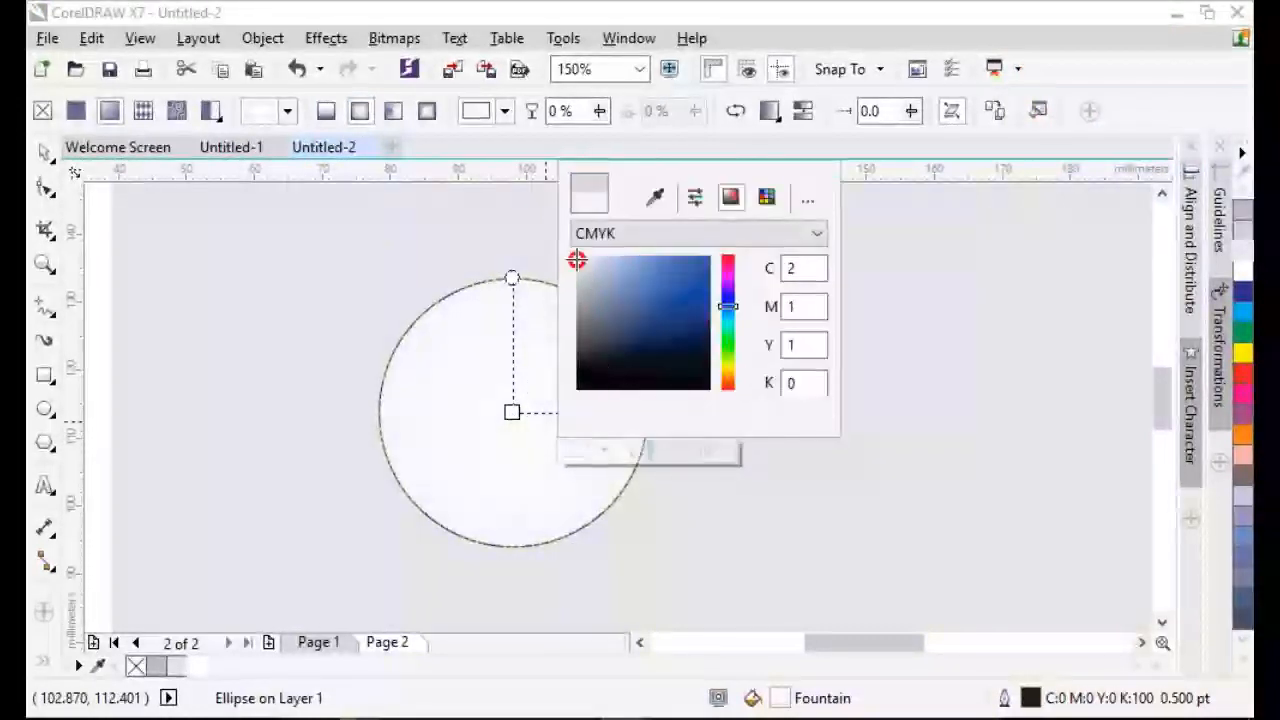
Add an intermediate white colour node to the circle's fountain fill, positioned at 12% near the rim.
{"action": "left_click", "coordinate": [532, 411]}
{"action": "double_click", "coordinate": [530, 412]}
{"action": "left_click_drag", "start_coordinate": [530, 412], "coordinate": [579, 412]}
{"action": "left_click_drag", "start_coordinate": [579, 412], "coordinate": [631, 412]}
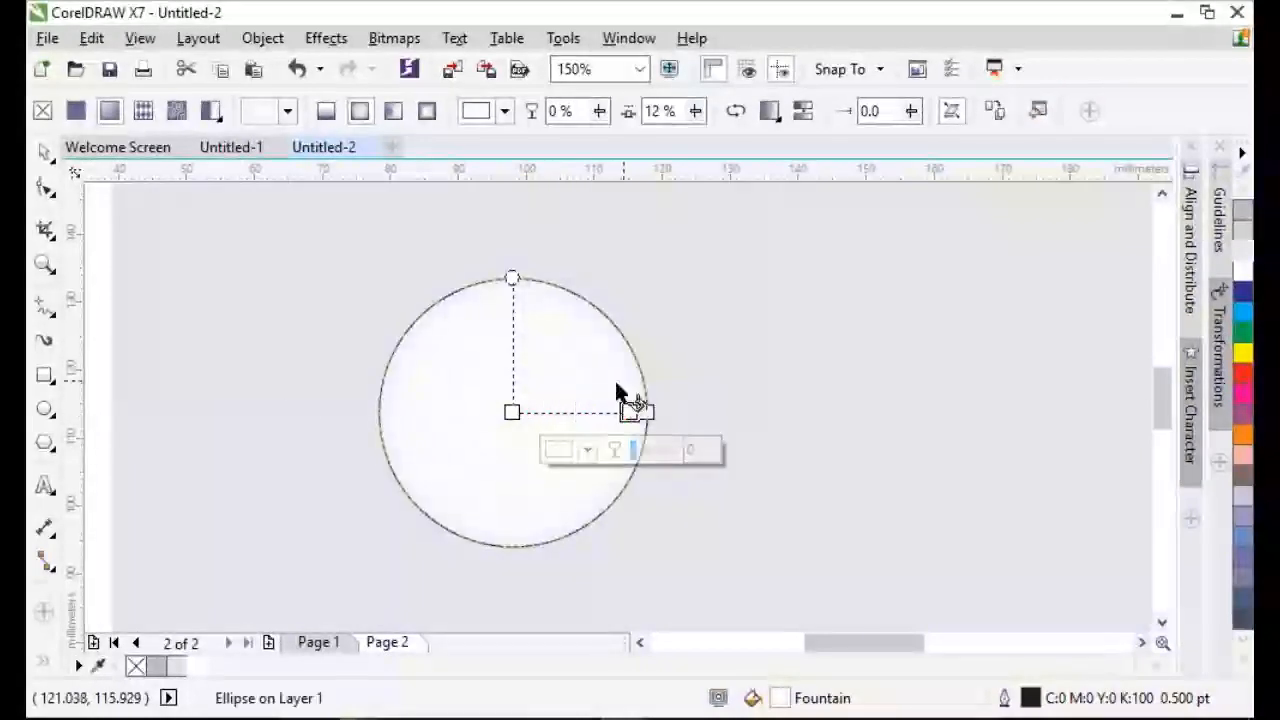
Remove the outline from the white circle.
{"action": "right_click", "coordinate": [137, 667]}
{"action": "scroll", "coordinate": [416, 421], "scroll_direction": "down", "scroll_amount": 2}
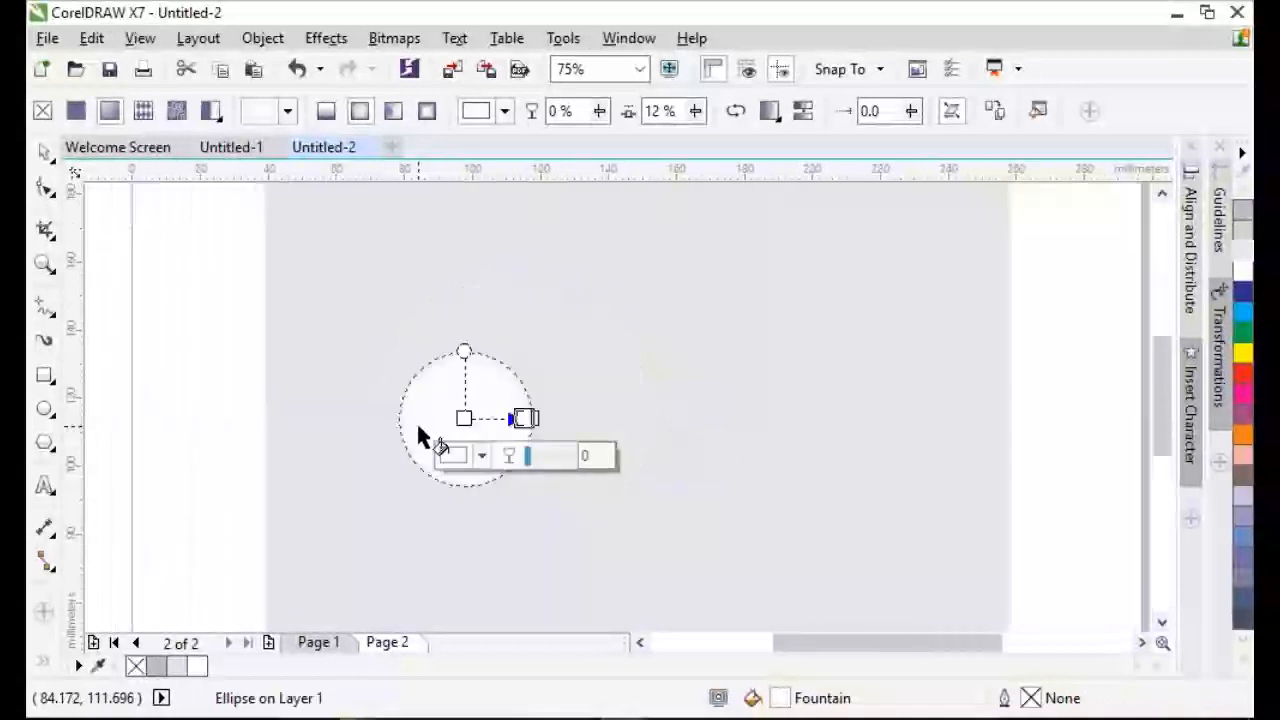
{"action": "scroll", "coordinate": [465, 427], "scroll_direction": "up", "scroll_amount": 2}
{"action": "left_click", "coordinate": [42, 157]}
{"action": "scroll", "coordinate": [276, 381], "scroll_direction": "down", "scroll_amount": 1}
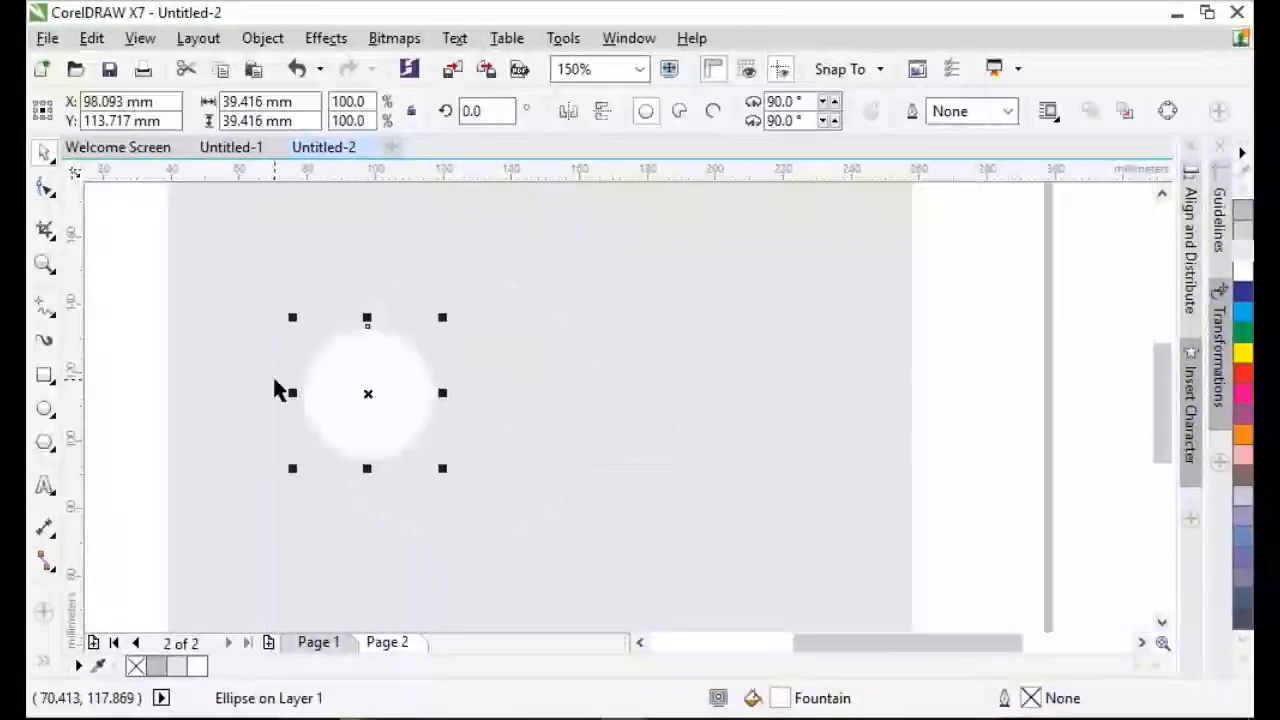
{"action": "left_click", "coordinate": [126, 352]}
Apply a glow drop shadow preset around the white circle, change its feathering direction, and set the feathering to 13.
{"action": "left_click", "coordinate": [362, 380]}
{"action": "scroll", "coordinate": [368, 380], "scroll_direction": "up", "scroll_amount": 1}
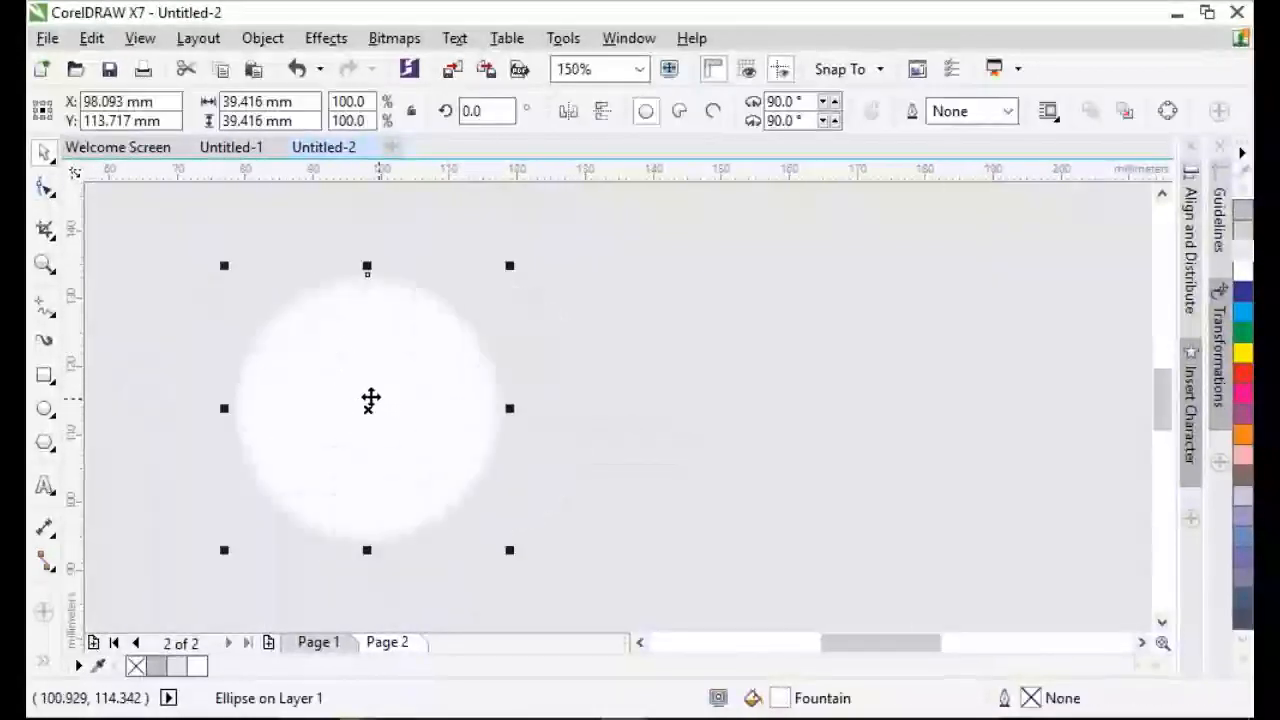
{"action": "left_click", "coordinate": [43, 661]}
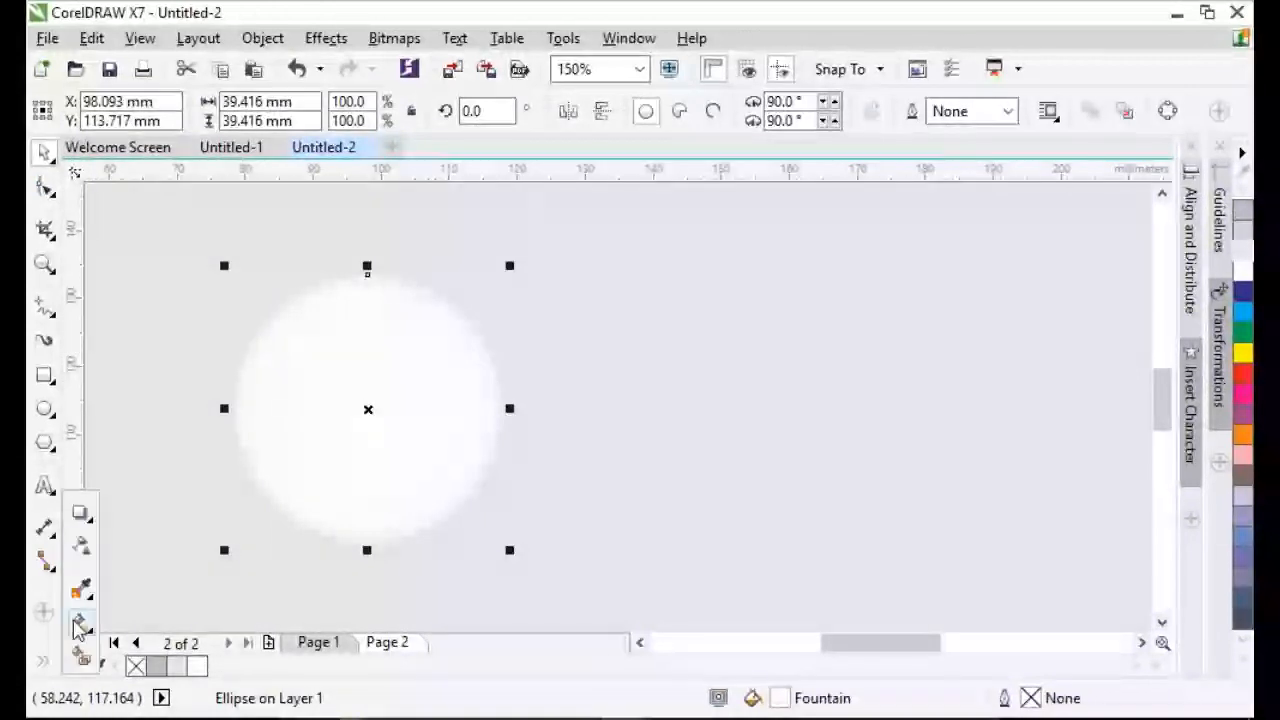
{"action": "left_click", "coordinate": [83, 545]}
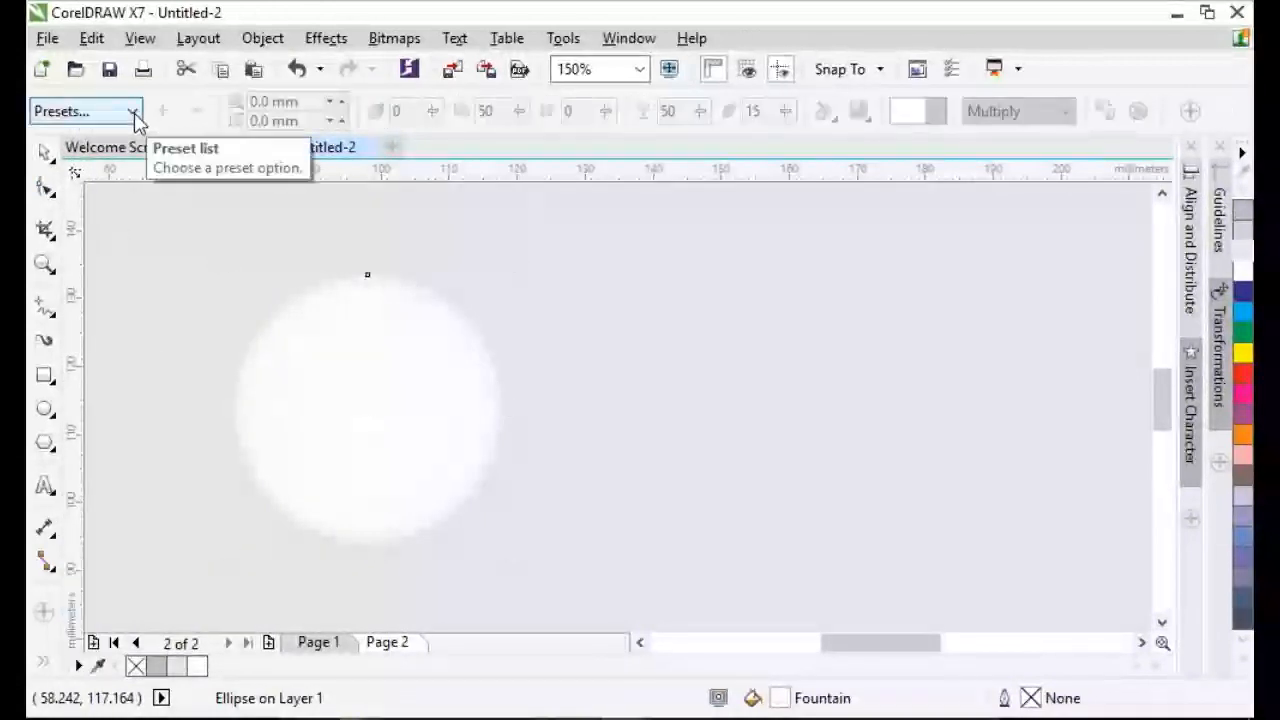
{"action": "left_click", "coordinate": [131, 111]}
{"action": "left_click", "coordinate": [120, 283]}
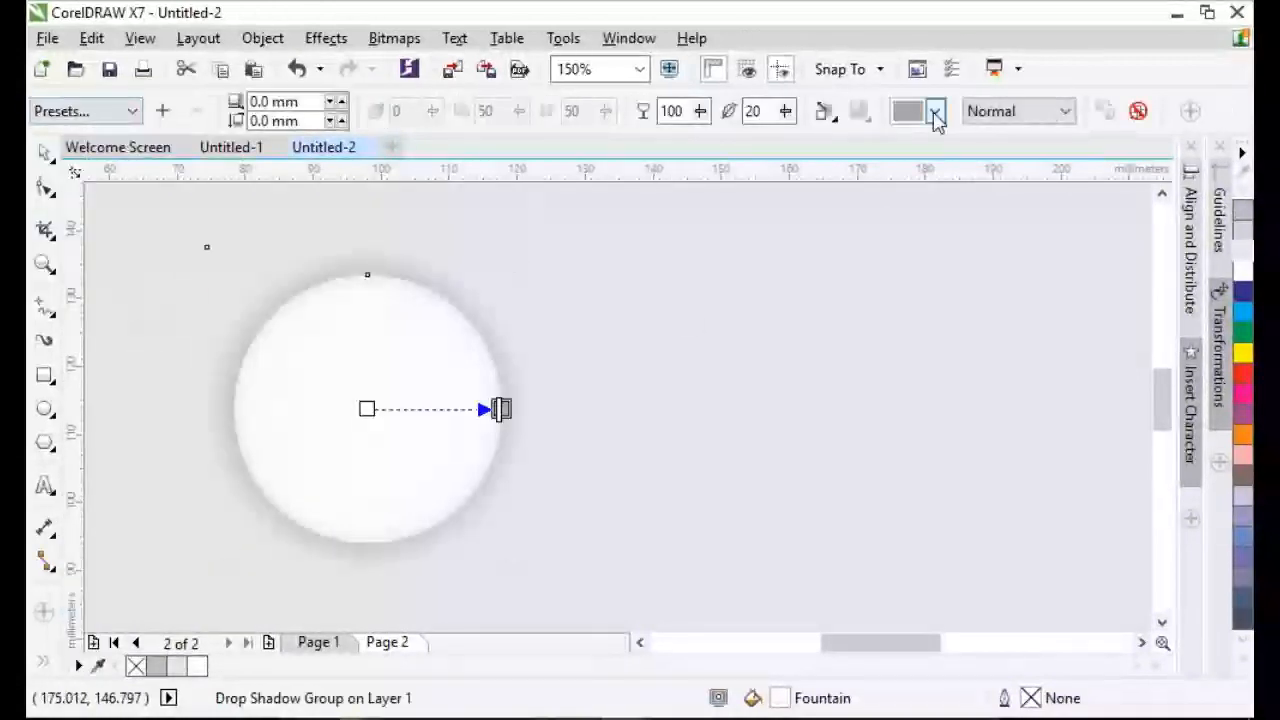
{"action": "left_click", "coordinate": [823, 111]}
{"action": "left_click", "coordinate": [851, 194]}
{"action": "left_click_drag", "start_coordinate": [785, 111], "coordinate": [777, 150]}
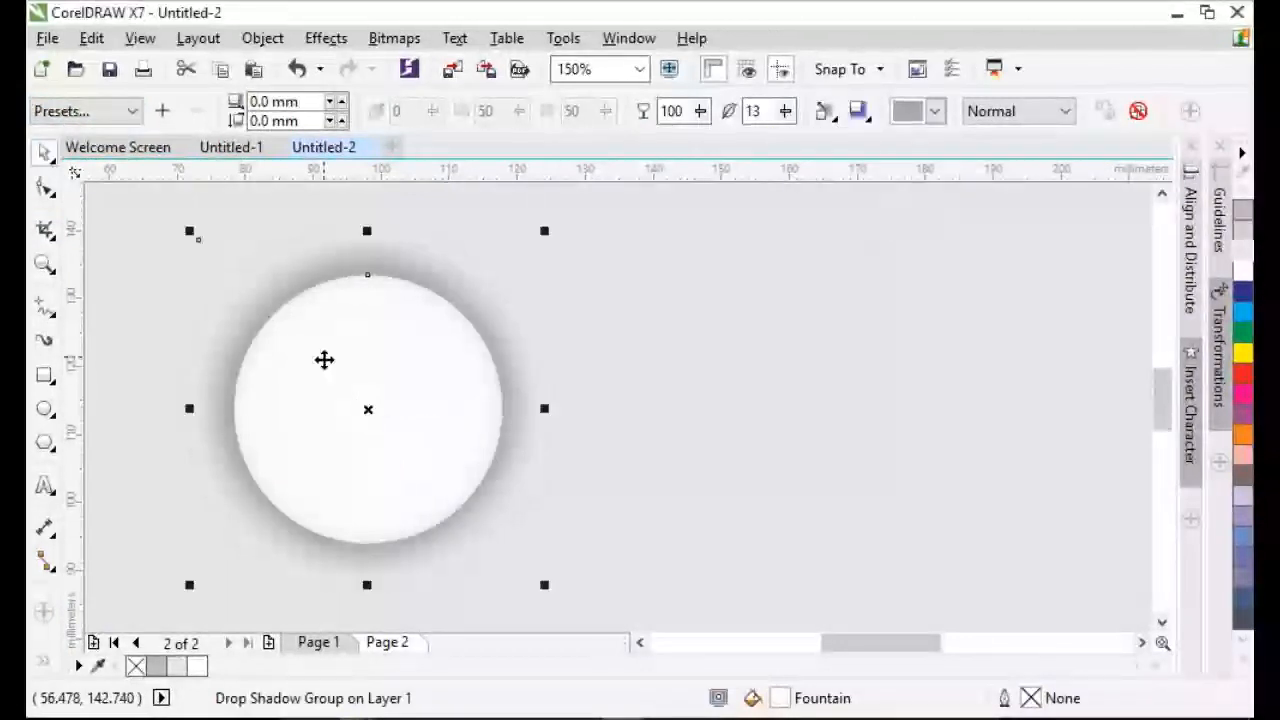
Break the drop shadow group apart so the shadow is separate from the white circle.
{"action": "right_click", "coordinate": [372, 251]}
{"action": "left_click", "coordinate": [530, 294]}
{"action": "left_click", "coordinate": [212, 351]}
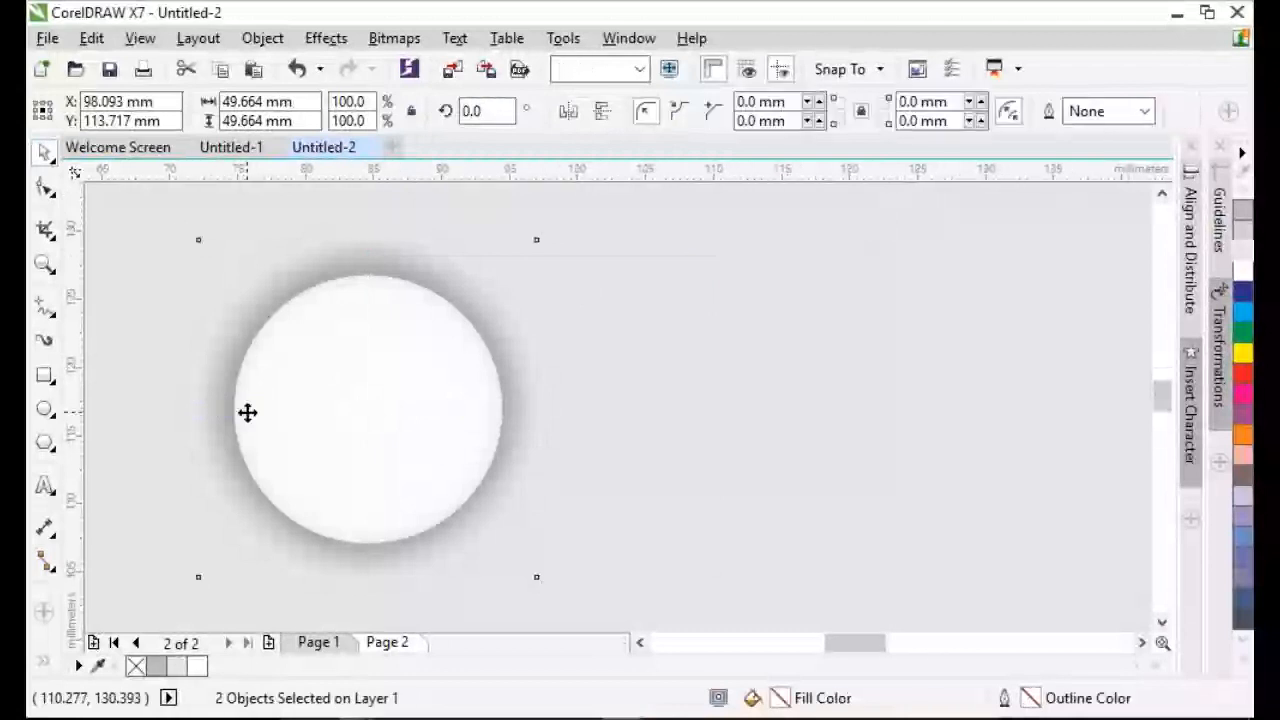
Pull in the separated shadow's left, top and right edges, narrowing it to about 42.8 mm wide.
{"action": "scroll", "coordinate": [184, 367], "scroll_direction": "up", "scroll_amount": 1}
{"action": "left_click_drag", "start_coordinate": [203, 451], "coordinate": [273, 455]}
{"action": "scroll", "coordinate": [477, 432], "scroll_direction": "down", "scroll_amount": 1}
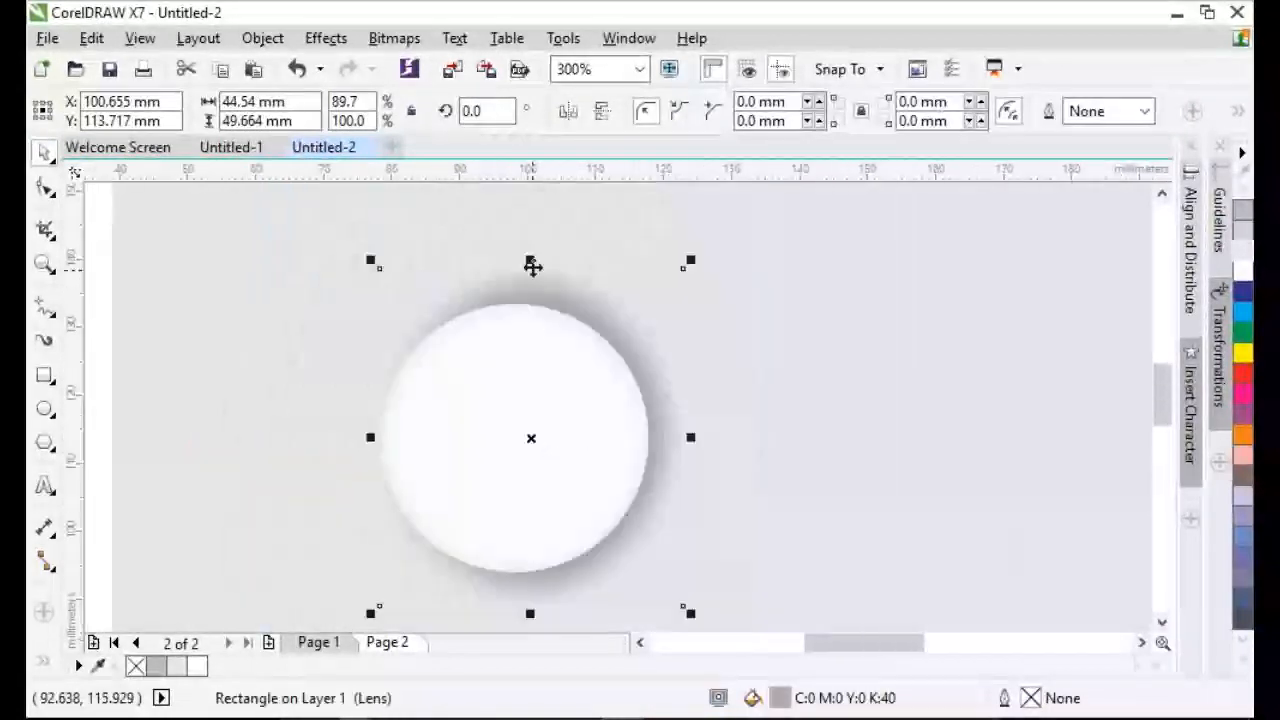
{"action": "left_click_drag", "start_coordinate": [531, 263], "coordinate": [531, 292]}
{"action": "scroll", "coordinate": [650, 482], "scroll_direction": "up", "scroll_amount": 1}
{"action": "left_click_drag", "start_coordinate": [721, 434], "coordinate": [699, 434]}
{"action": "scroll", "coordinate": [699, 434], "scroll_direction": "down", "scroll_amount": 1}
Raise the shadow's bottom edge closer to the circle, reducing its height to about 42.8 mm.
{"action": "scroll", "coordinate": [551, 596], "scroll_direction": "up", "scroll_amount": 1}
{"action": "left_click_drag", "start_coordinate": [551, 596], "coordinate": [556, 570]}
{"action": "scroll", "coordinate": [556, 565], "scroll_direction": "down", "scroll_amount": 1}
{"action": "scroll", "coordinate": [556, 557], "scroll_direction": "down", "scroll_amount": 1}
{"action": "left_click", "coordinate": [415, 443]}
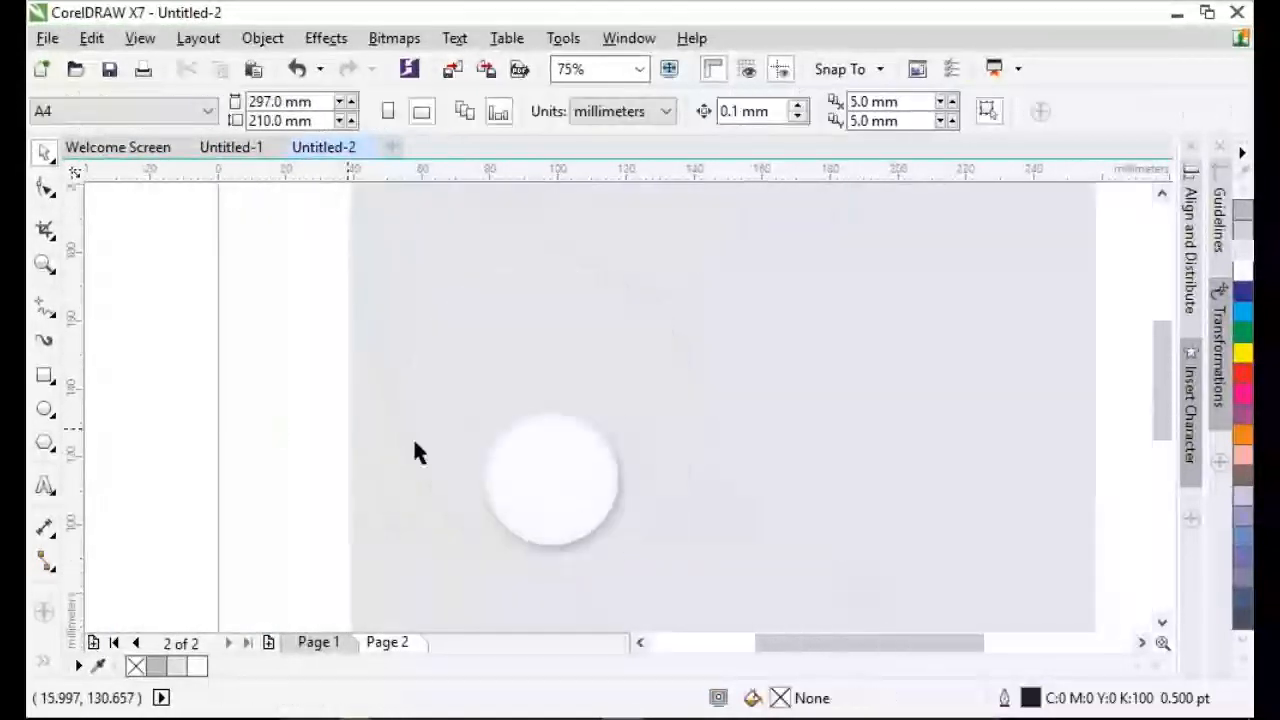
{"action": "scroll", "coordinate": [607, 529], "scroll_direction": "up", "scroll_amount": 1}
{"action": "left_click", "coordinate": [607, 529]}
{"action": "scroll", "coordinate": [132, 397], "scroll_direction": "down", "scroll_amount": 1}
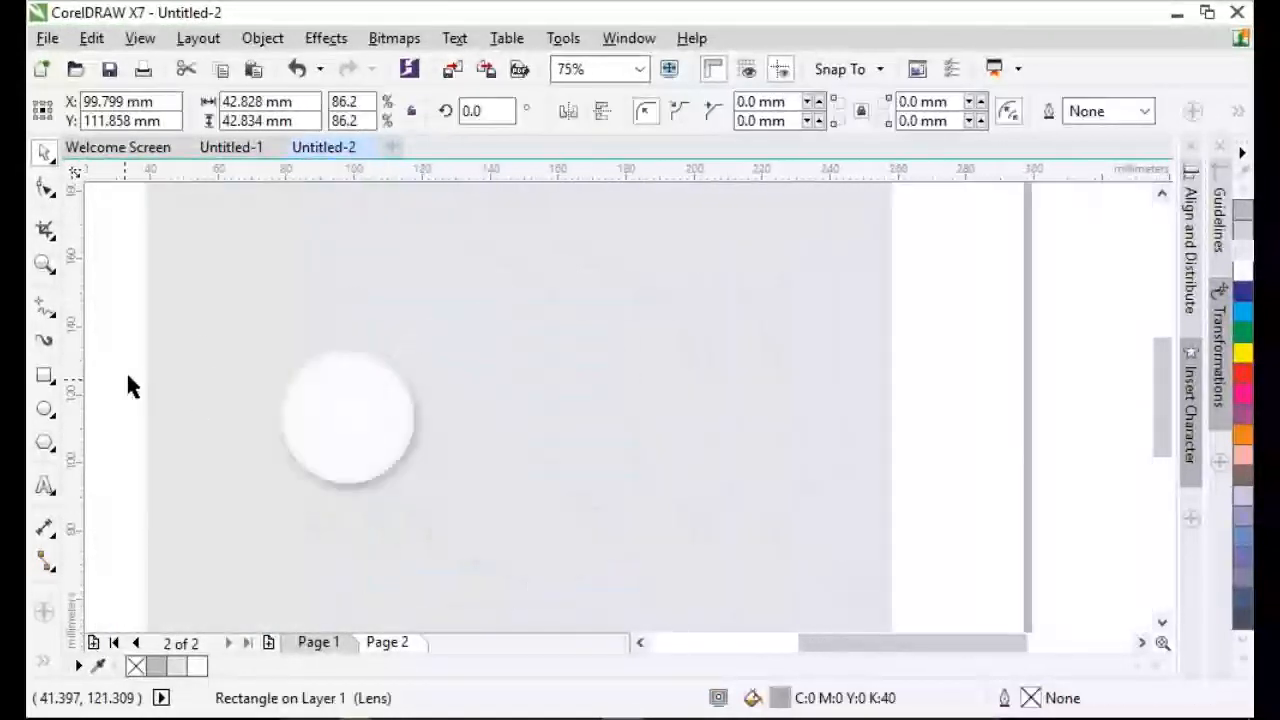
Make a concentric, enlarged duplicate of the white circle, about 64.6 mm in diameter.
{"action": "left_click_drag", "start_coordinate": [129, 305], "coordinate": [484, 529]}
{"action": "left_click", "coordinate": [349, 446]}
{"action": "left_click_drag", "start_coordinate": [421, 343], "coordinate": [491, 297]}
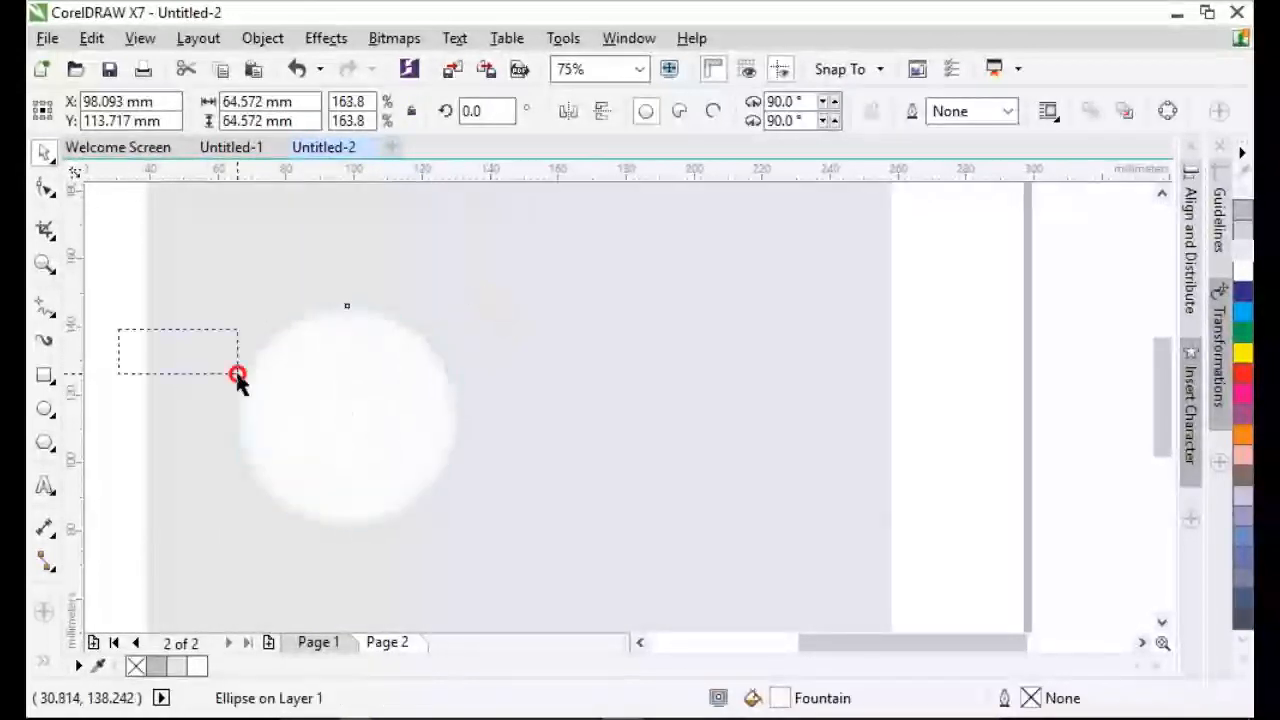
Bring the small white circle and its shadow in front of the large circle.
{"action": "left_click_drag", "start_coordinate": [541, 549], "coordinate": [541, 549]}
{"action": "right_click", "coordinate": [356, 425]}
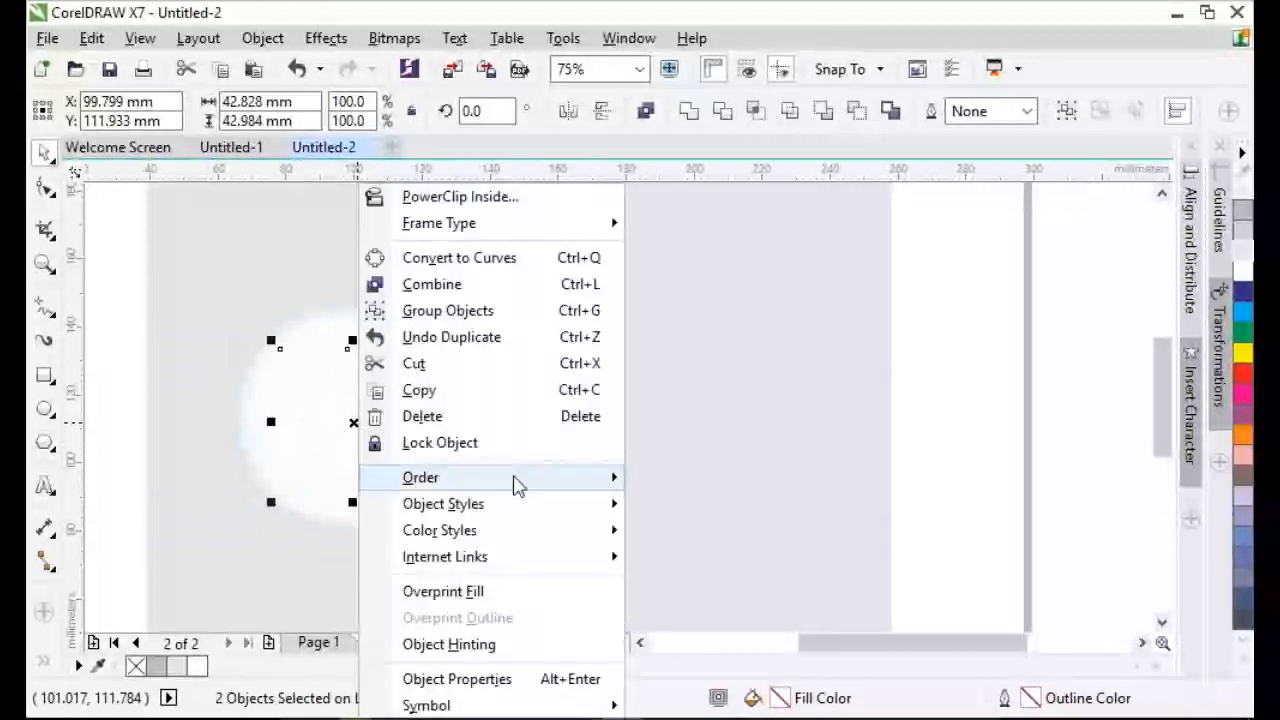
{"action": "mouse_move", "coordinate": [517, 484]}
{"action": "left_click", "coordinate": [743, 531]}
{"action": "left_click", "coordinate": [918, 437]}
Fill the large circle with the uniform light lavender C20 M20 Y0 K0.
{"action": "left_click", "coordinate": [453, 440]}
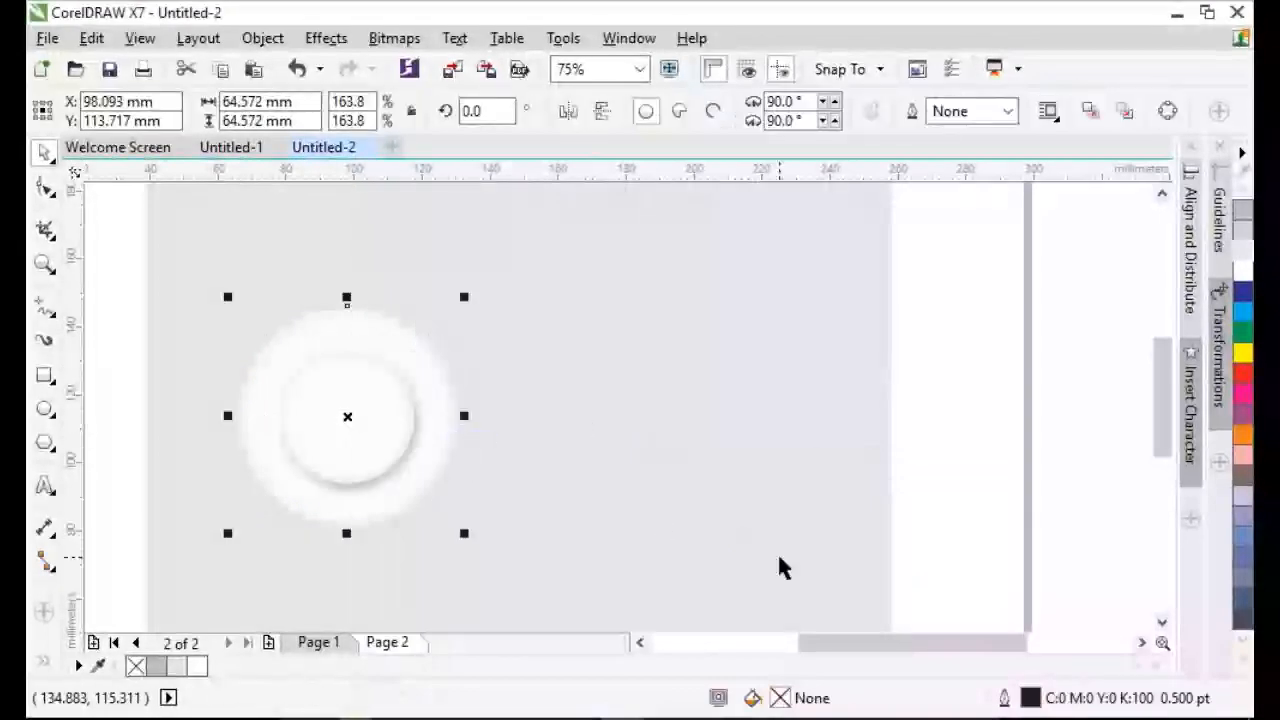
{"action": "left_click", "coordinate": [1243, 498]}
{"action": "left_click", "coordinate": [1000, 485]}
Draw a straight horizontal line about 90.5 mm long across both circles with the Freehand tool.
{"action": "left_click", "coordinate": [406, 420]}
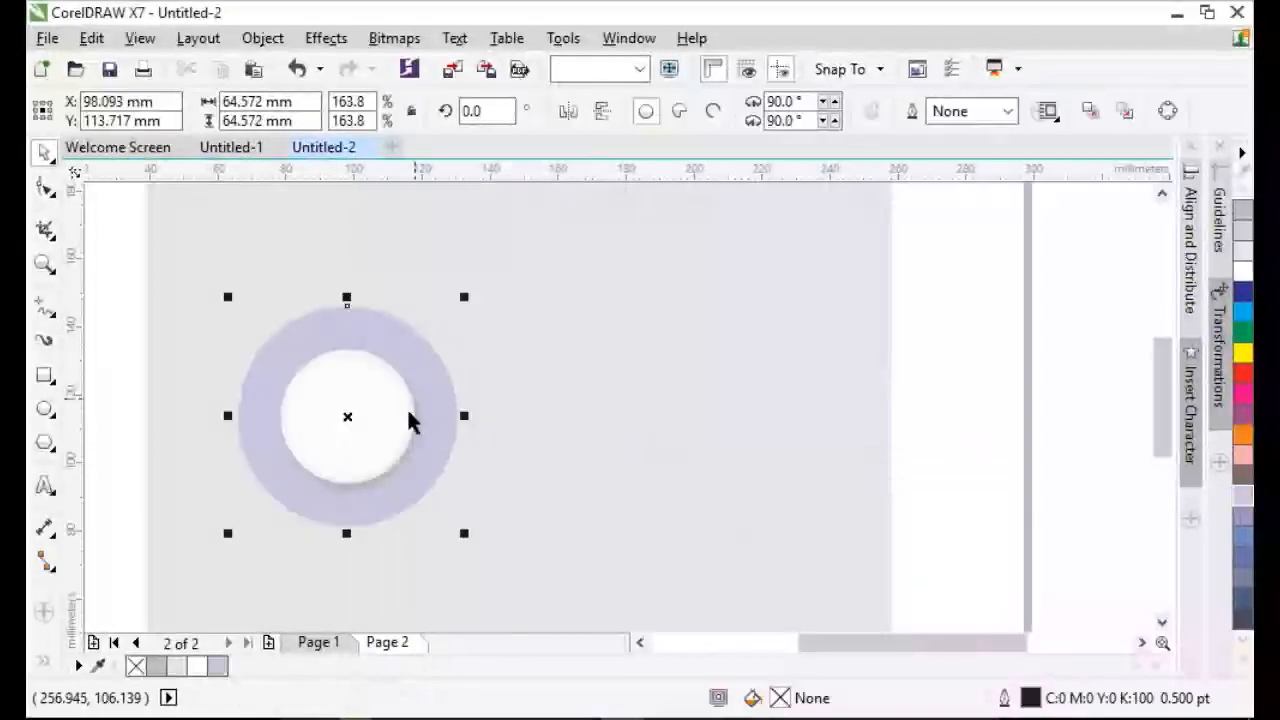
{"action": "scroll", "coordinate": [333, 413], "scroll_direction": "up", "scroll_amount": 1}
{"action": "left_click", "coordinate": [44, 305]}
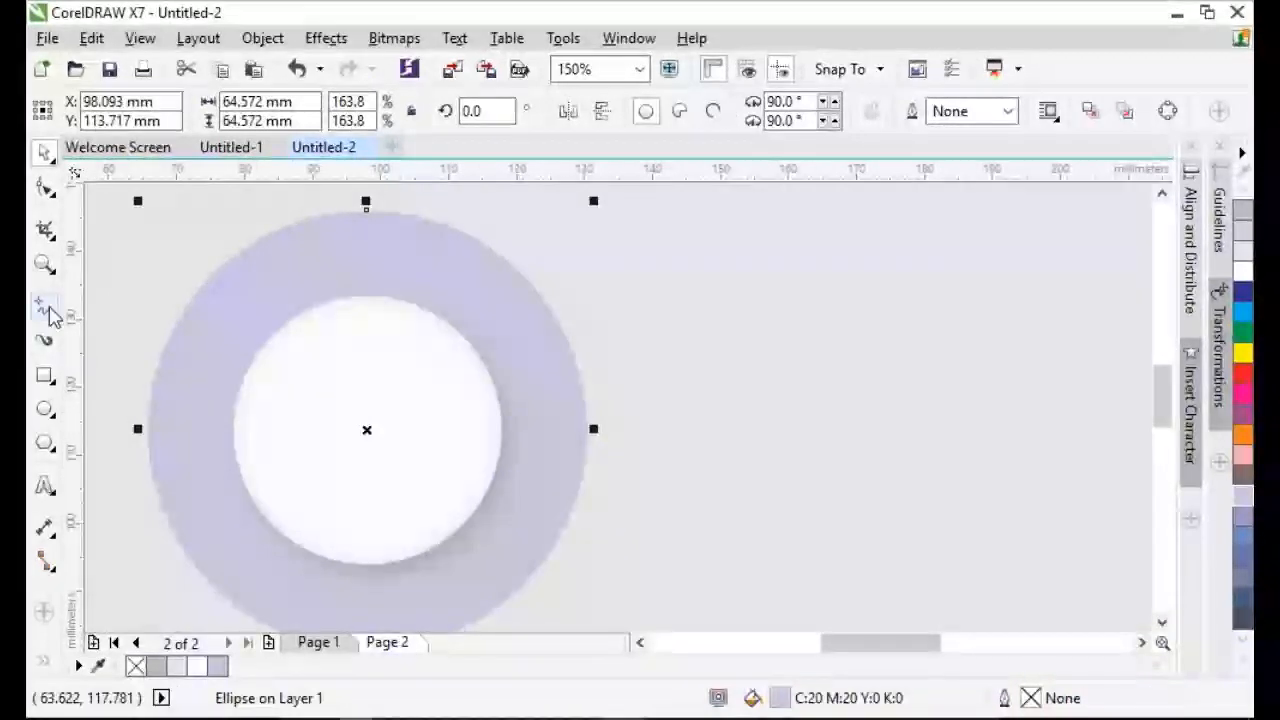
{"action": "scroll", "coordinate": [137, 354], "scroll_direction": "down", "scroll_amount": 1}
{"action": "left_click", "coordinate": [112, 376]}
{"action": "left_click", "coordinate": [420, 410]}
{"action": "left_click", "coordinate": [44, 152]}
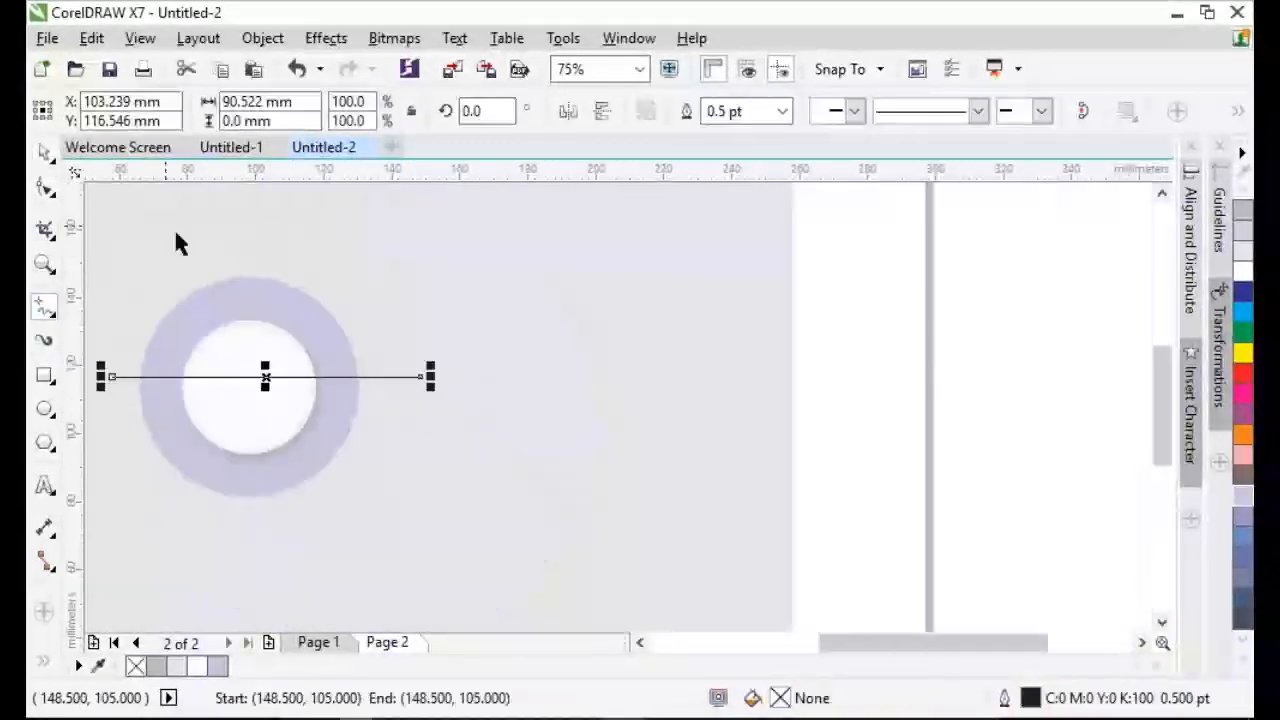
Align the line's centre with the large lavender circle's centre, horizontally and vertically.
{"action": "left_click", "coordinate": [314, 461], "text": "shift"}
{"action": "left_click", "coordinate": [496, 383]}
{"action": "left_click", "coordinate": [380, 380]}
{"action": "left_click", "coordinate": [266, 300], "text": "shift"}
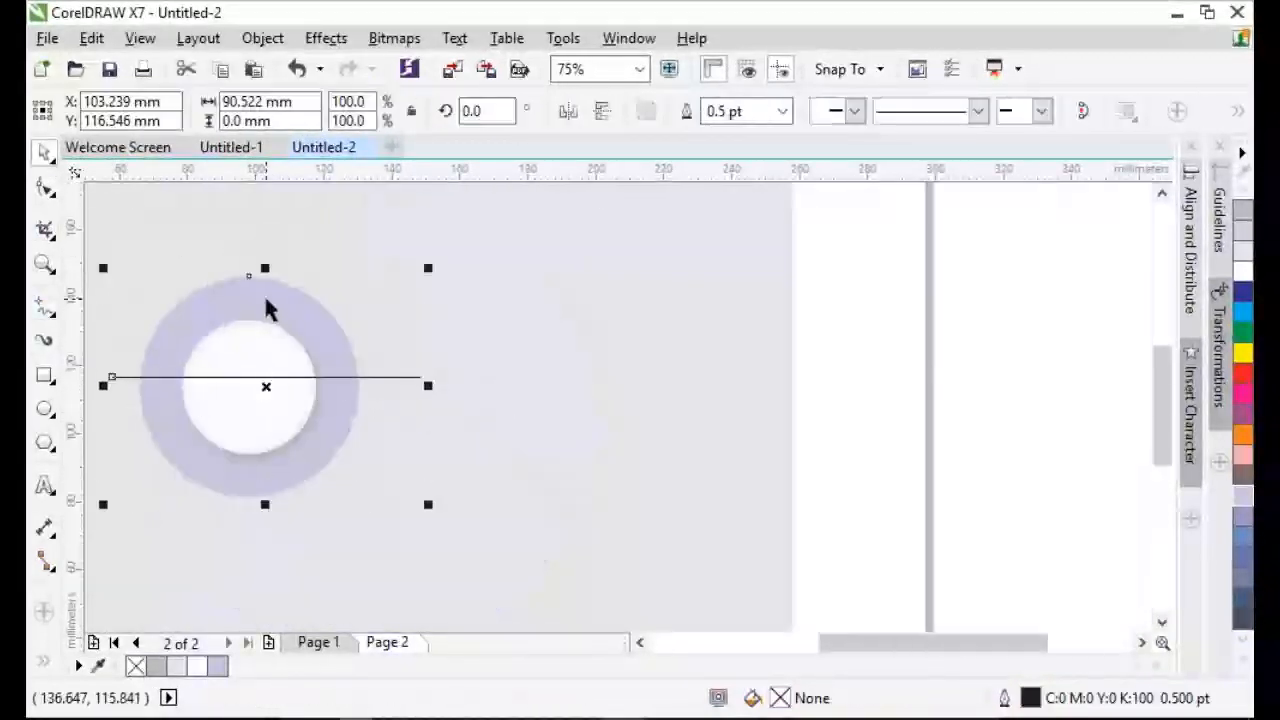
{"action": "left_click", "coordinate": [1174, 110]}
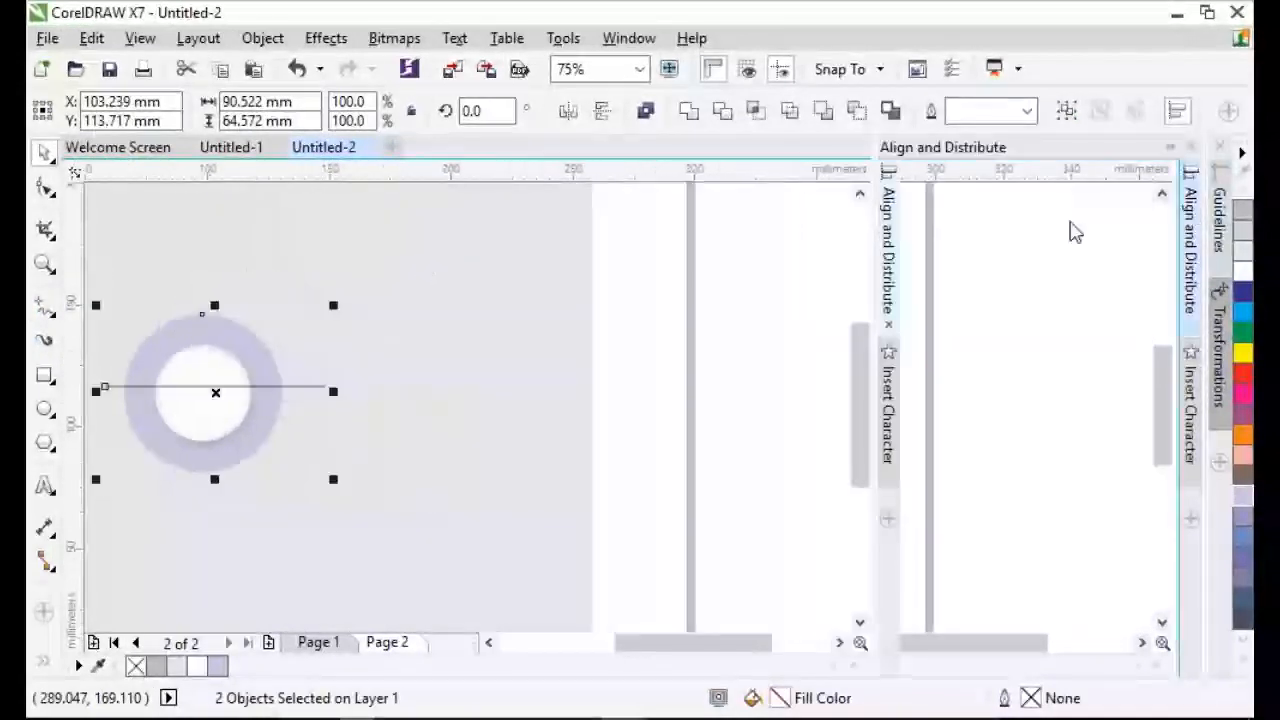
{"action": "left_click", "coordinate": [938, 237]}
{"action": "left_click", "coordinate": [771, 267]}
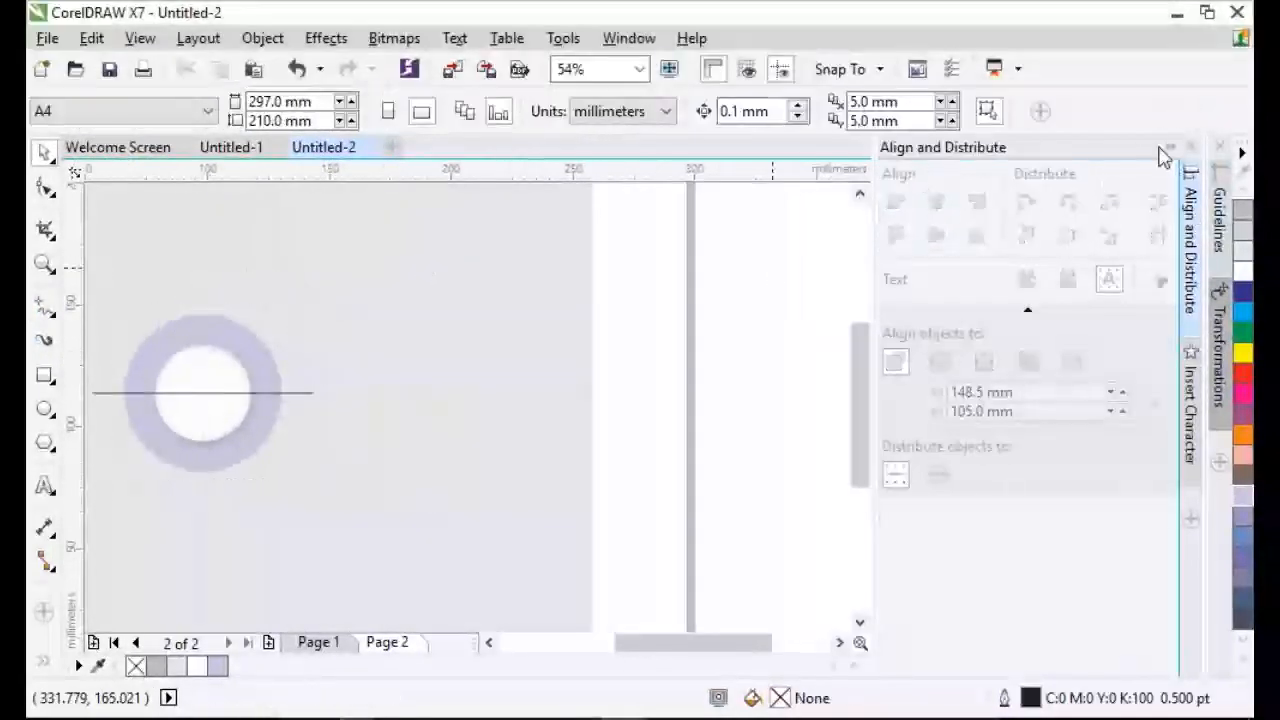
{"action": "left_click", "coordinate": [1169, 148]}
Trim the large lavender circle with the horizontal line.
{"action": "left_click", "coordinate": [330, 387]}
{"action": "left_click", "coordinate": [314, 368], "text": "shift"}
{"action": "left_click", "coordinate": [341, 393]}
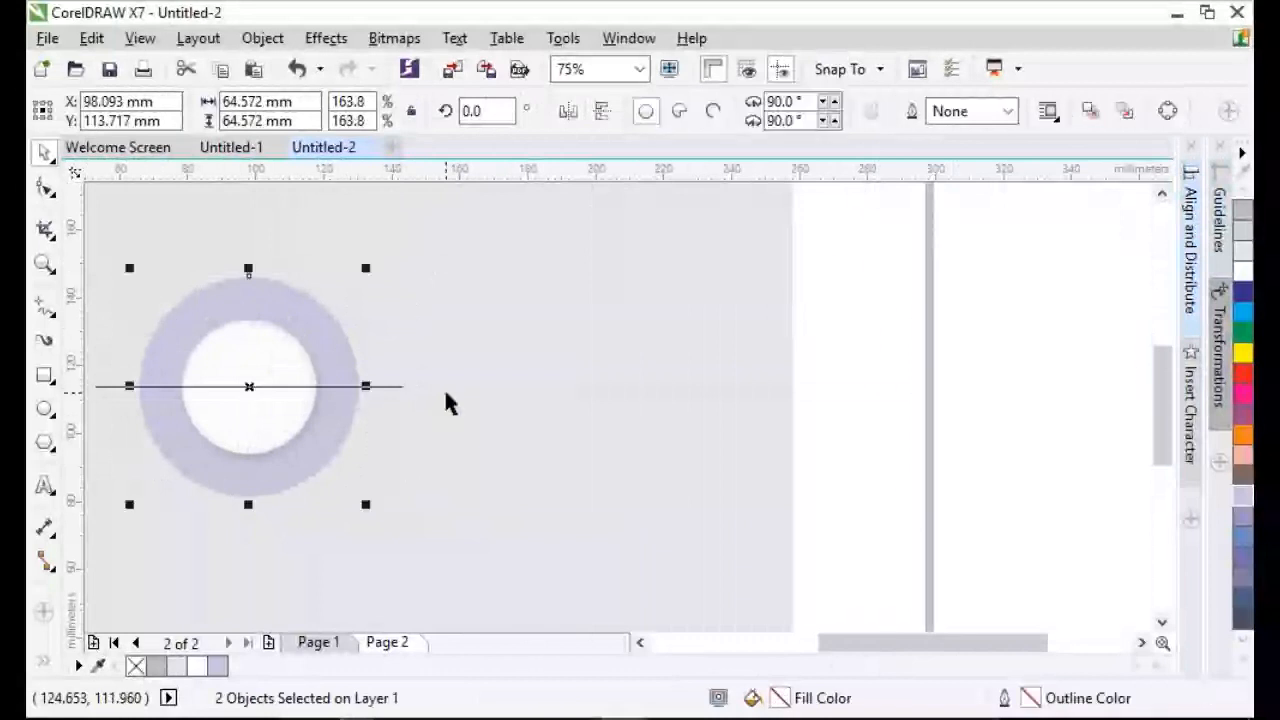
{"action": "left_click", "coordinate": [385, 388]}
{"action": "left_click", "coordinate": [267, 296], "text": "shift"}
{"action": "left_click", "coordinate": [722, 108]}
{"action": "left_click", "coordinate": [975, 252]}
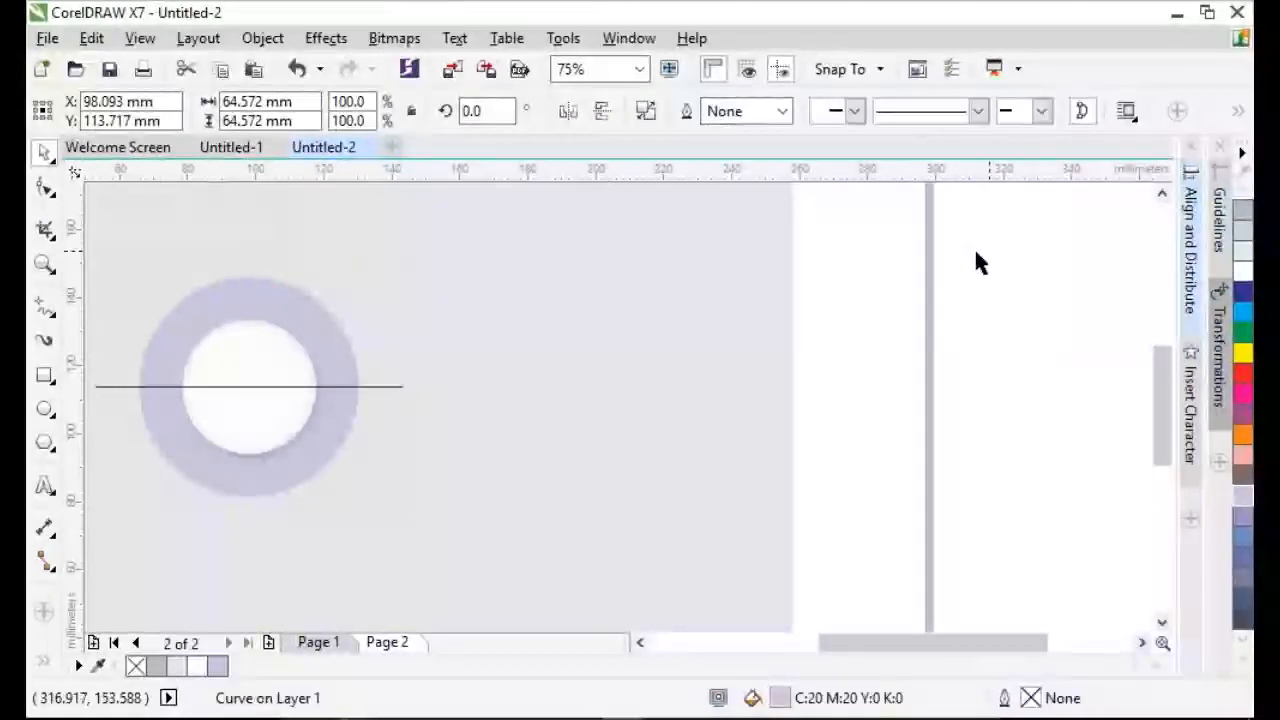
Break the trimmed lavender circle apart into separate upper and lower halves.
{"action": "left_click", "coordinate": [393, 386]}
{"action": "key", "text": "Tab"}
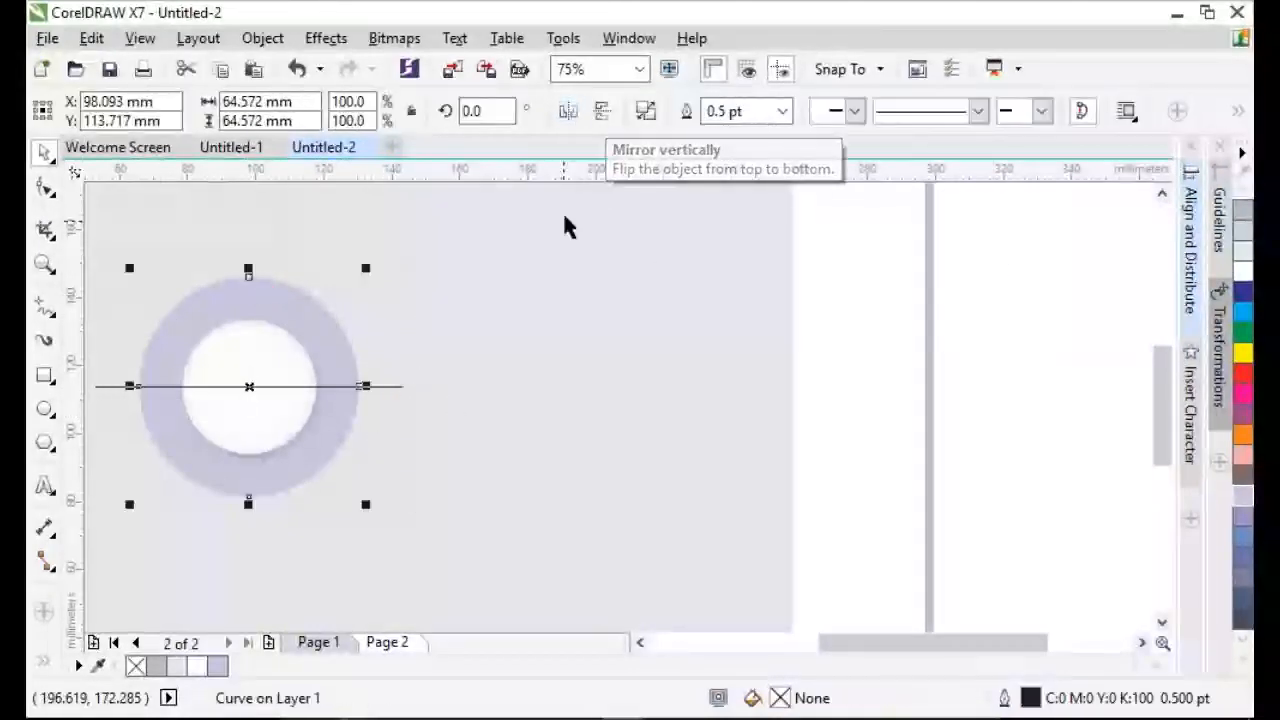
{"action": "key", "text": "ctrl+k"}
{"action": "left_click", "coordinate": [861, 290]}
Move the upper lavender half-circle away from the white circle and undo the move.
{"action": "left_click", "coordinate": [294, 303]}
{"action": "left_click_drag", "start_coordinate": [294, 303], "coordinate": [635, 353]}
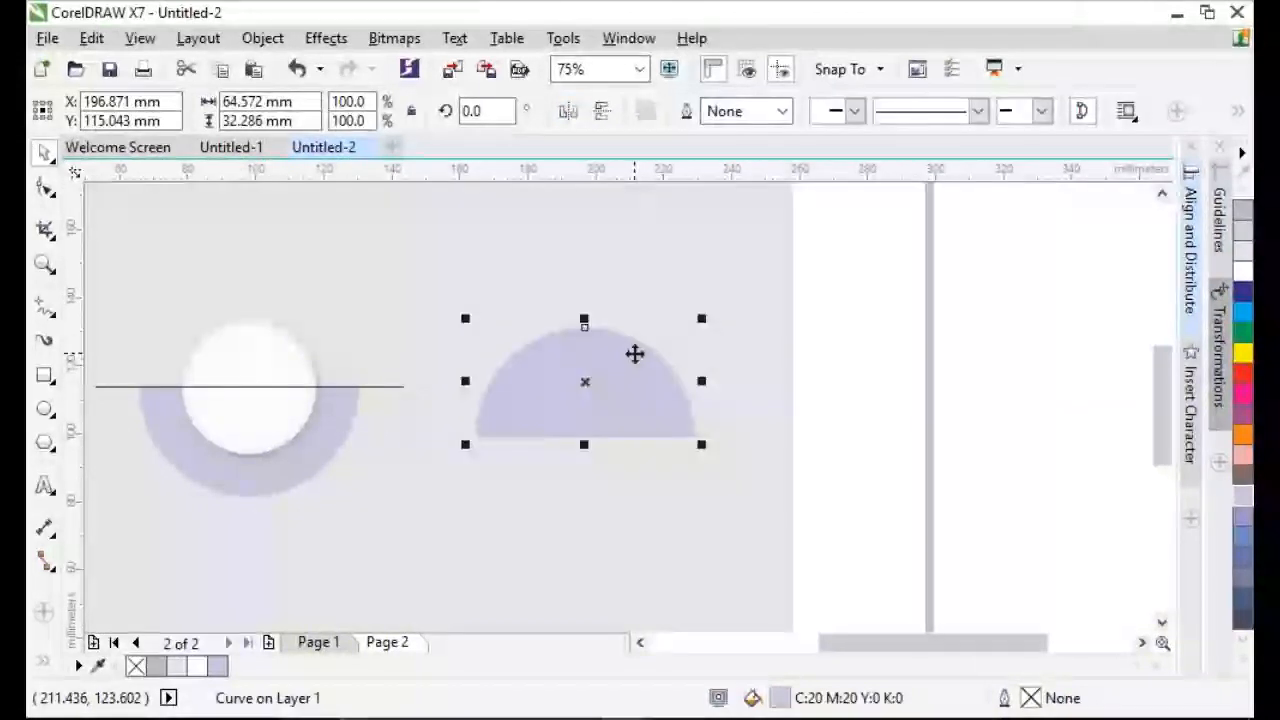
{"action": "key", "text": "ctrl+z"}
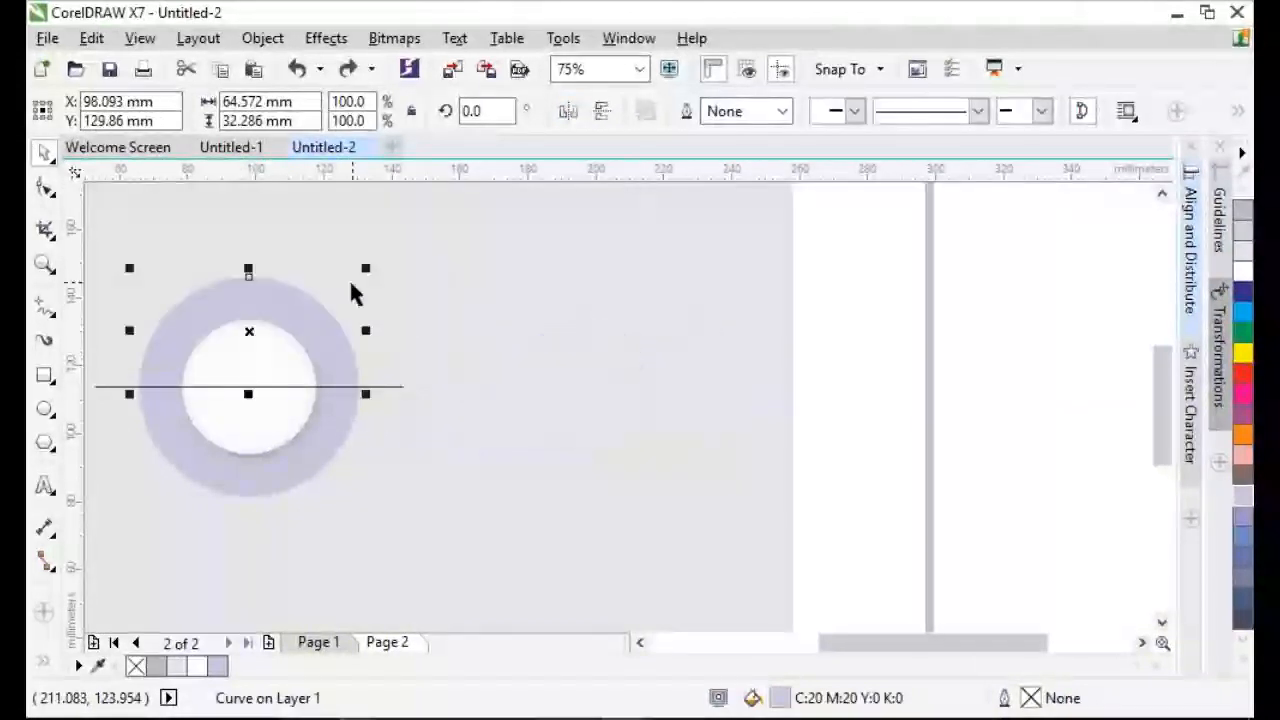
Shrink the upper lavender half-circle to about 47.6 by 23.8 mm and lower it to the dividing line around the white circle.
{"action": "scroll", "coordinate": [357, 289], "scroll_direction": "up", "scroll_amount": 2}
{"action": "left_click_drag", "start_coordinate": [443, 240], "coordinate": [426, 265]}
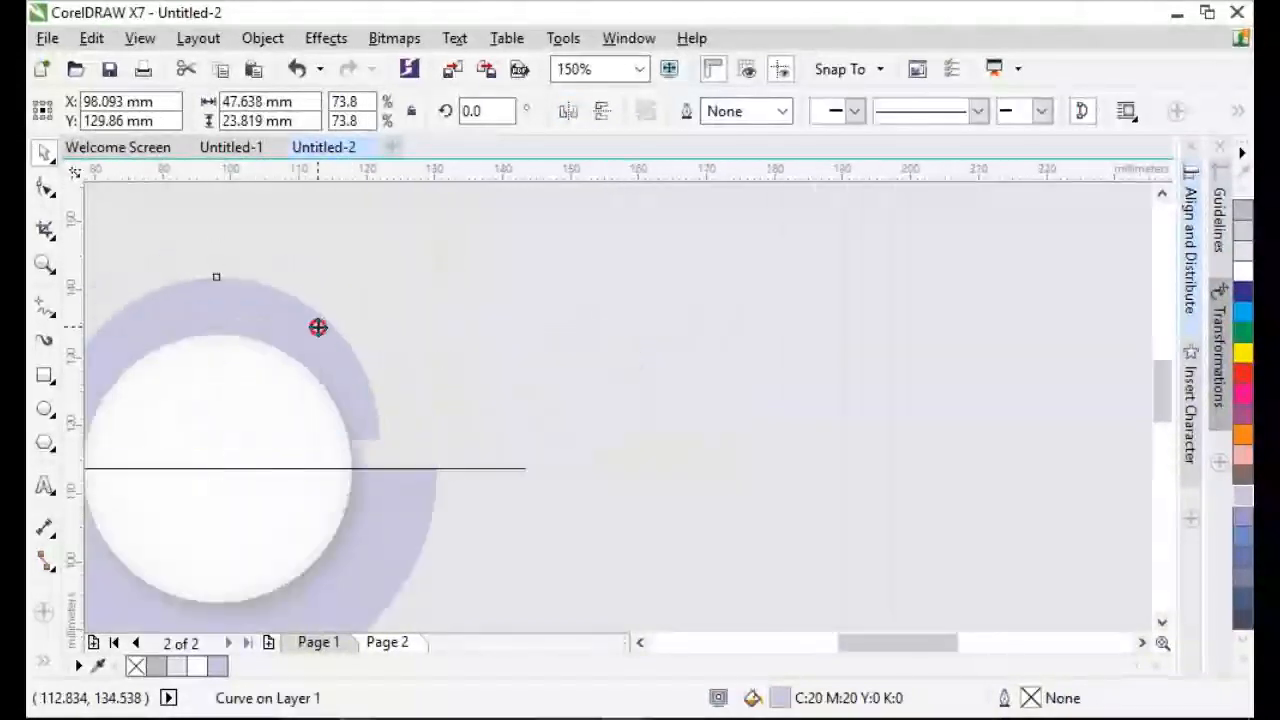
{"action": "left_click_drag", "start_coordinate": [318, 327], "coordinate": [313, 355]}
{"action": "scroll", "coordinate": [315, 360], "scroll_direction": "down", "scroll_amount": 2}
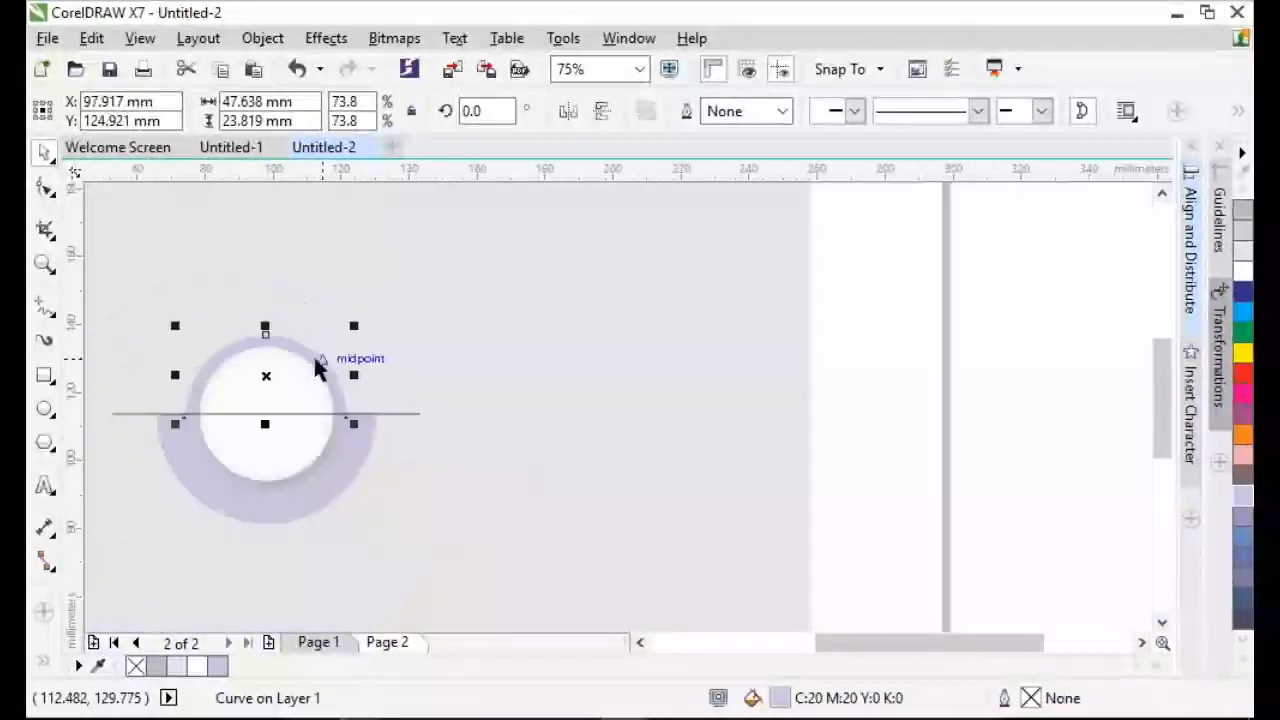
Scale the upper half-circle to about 43.4 mm wide and extend its base downward to make it about 23.1 mm high.
{"action": "scroll", "coordinate": [346, 371], "scroll_direction": "up", "scroll_amount": 4}
{"action": "left_click_drag", "start_coordinate": [700, 249], "coordinate": [697, 261]}
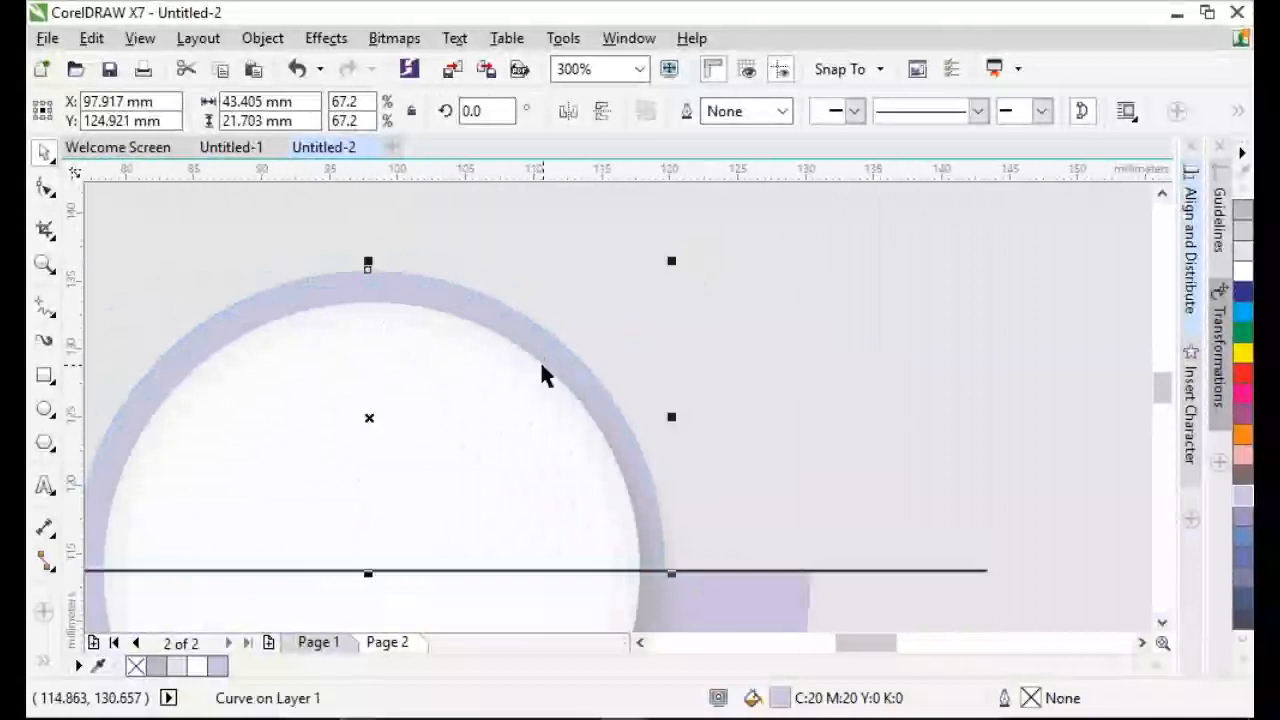
{"action": "left_click_drag", "start_coordinate": [369, 570], "coordinate": [370, 592]}
{"action": "scroll", "coordinate": [408, 534], "scroll_direction": "down", "scroll_amount": 2}
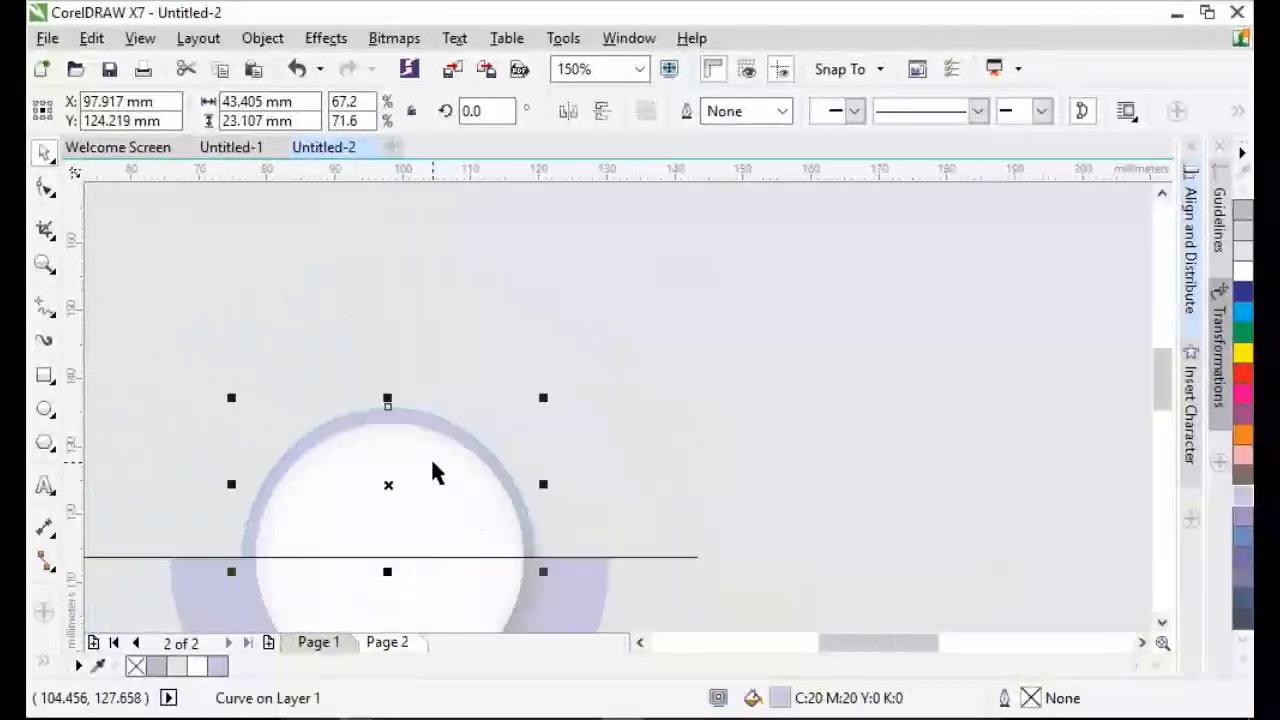
{"action": "left_click", "coordinate": [590, 466]}
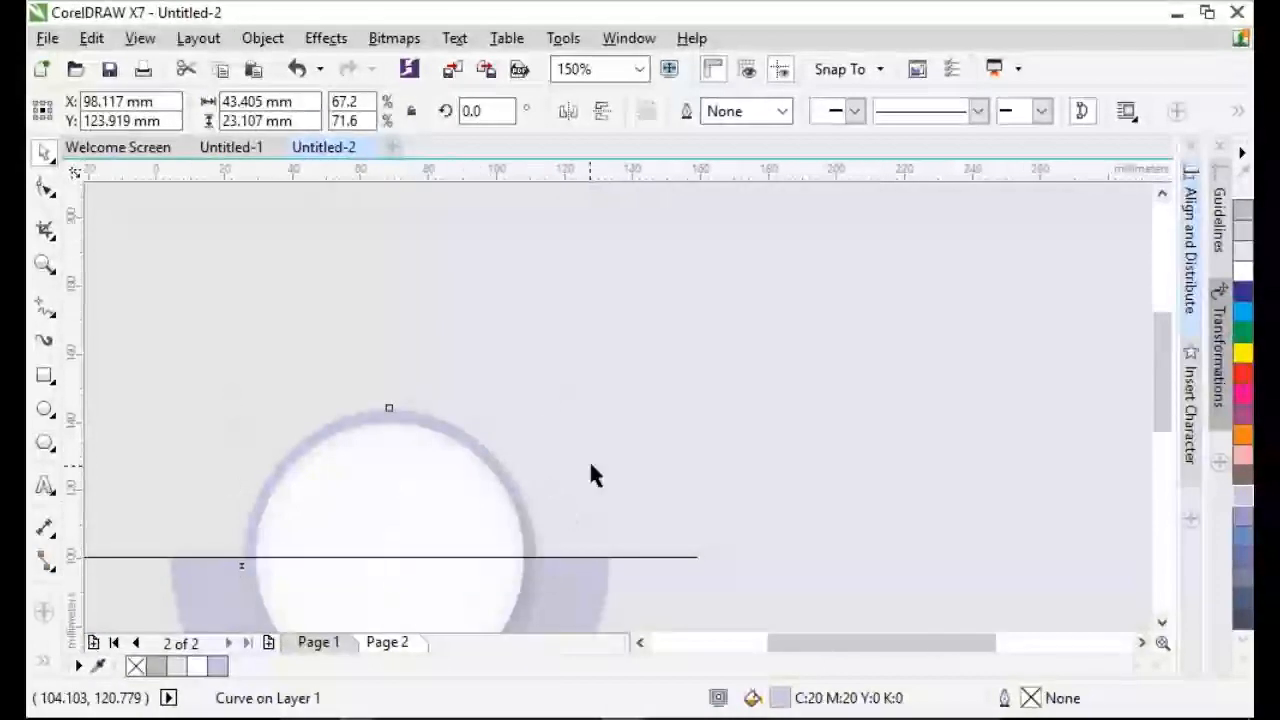
{"action": "scroll", "coordinate": [590, 466], "scroll_direction": "down", "scroll_amount": 2}
{"action": "scroll", "coordinate": [517, 536], "scroll_direction": "up", "scroll_amount": 2}
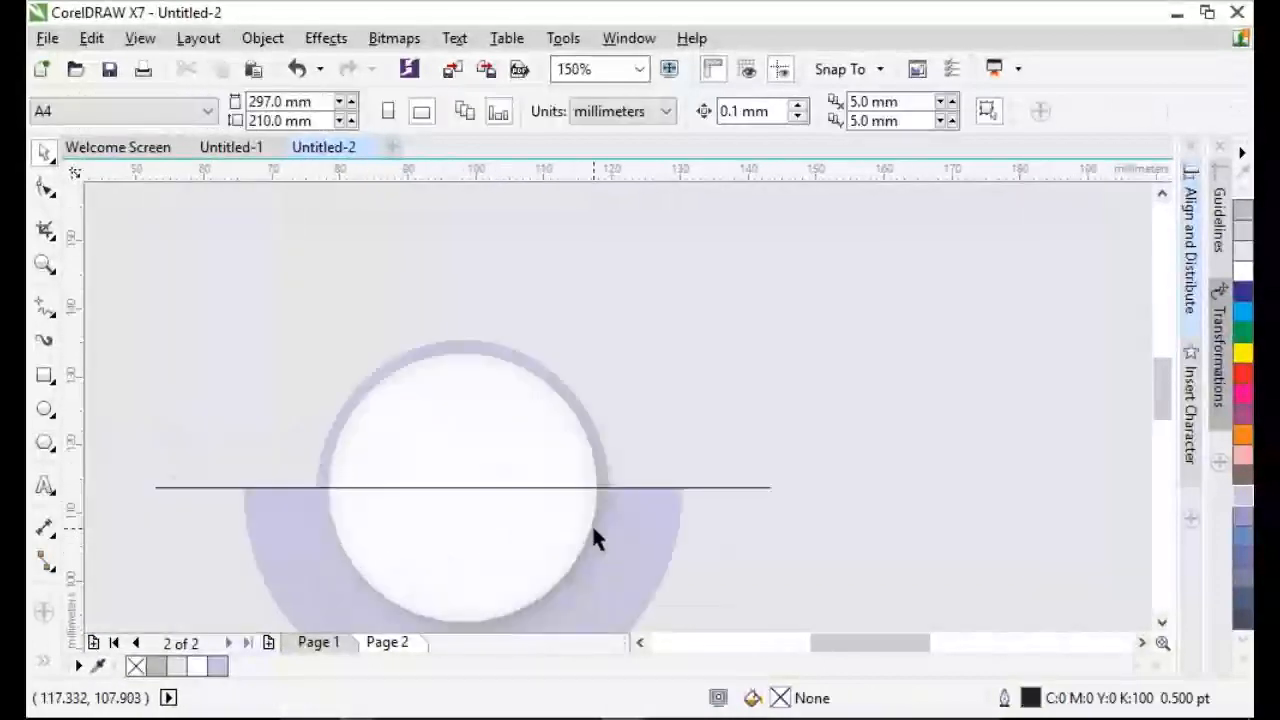
Delete the horizontal dividing line crossing the white disc.
{"action": "left_click", "coordinate": [702, 488]}
{"action": "key", "text": "Delete"}
{"action": "scroll", "coordinate": [721, 490], "scroll_direction": "down", "scroll_amount": 1}
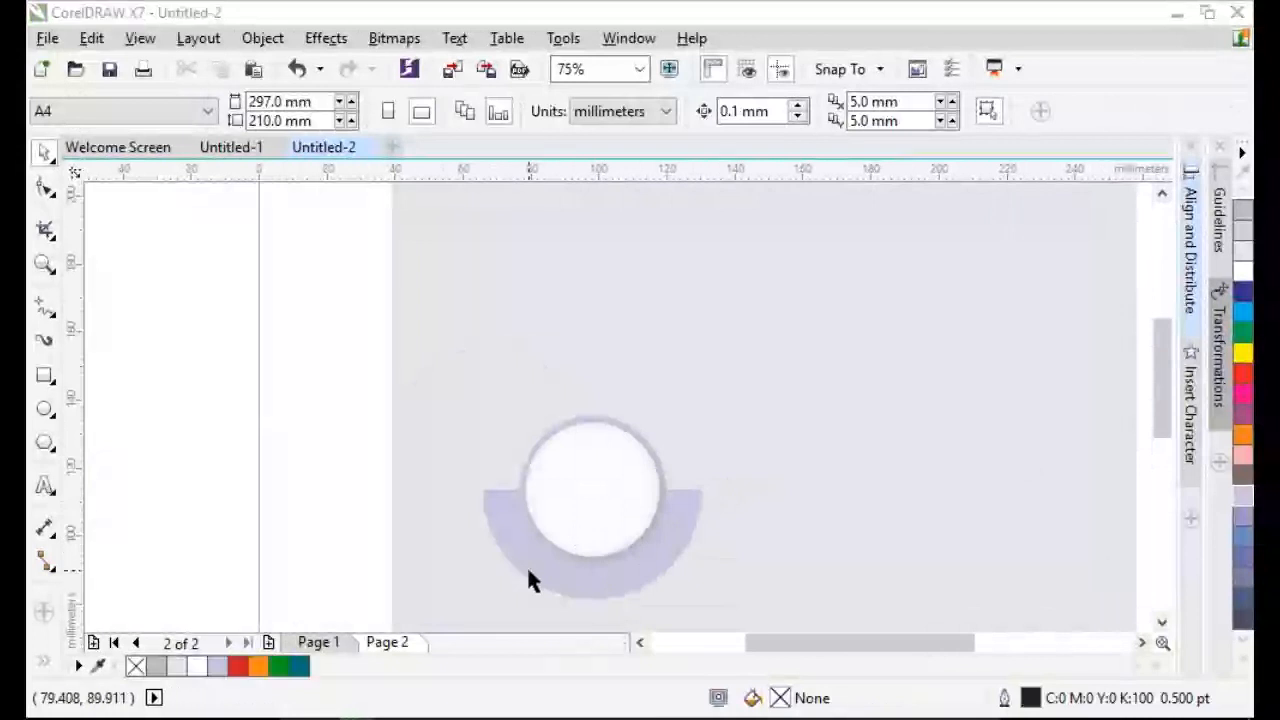
Fill the wide lower half-ring and the thin upper half-ring around the disc with red (#CD1B27).
{"action": "left_click", "coordinate": [528, 568]}
{"action": "left_click", "coordinate": [494, 519]}
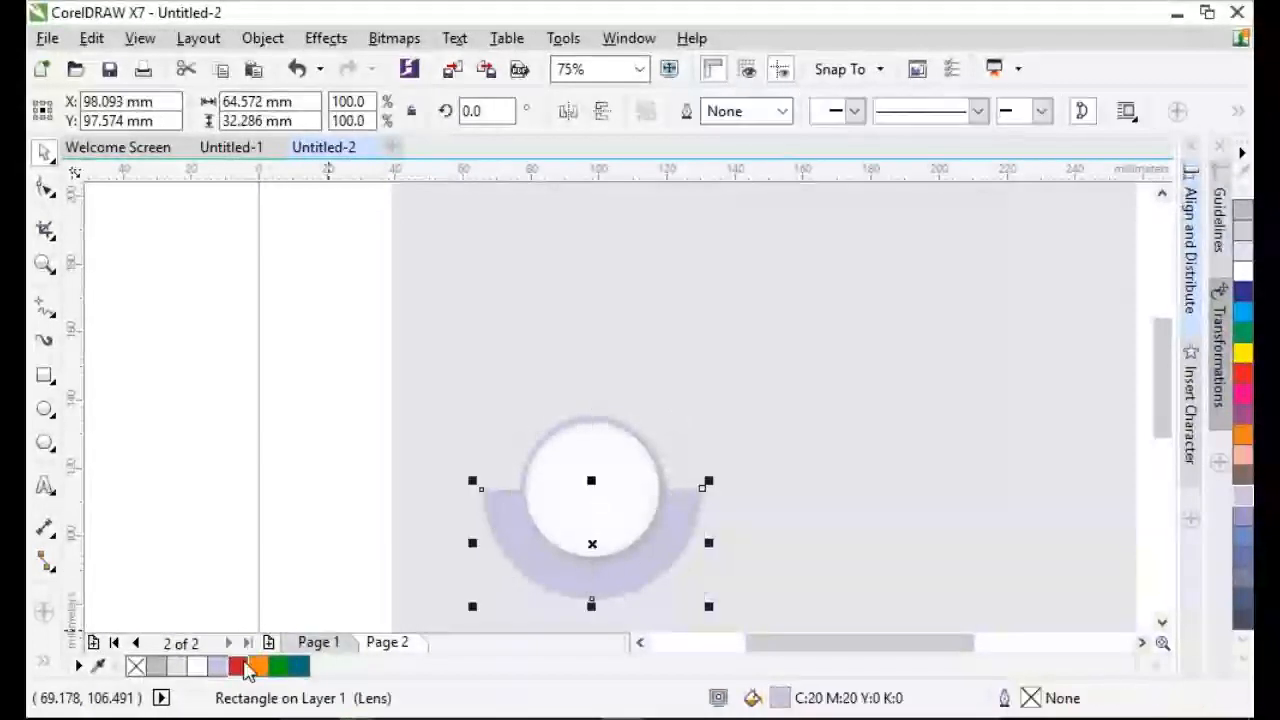
{"action": "left_click", "coordinate": [239, 666]}
{"action": "left_click", "coordinate": [632, 438]}
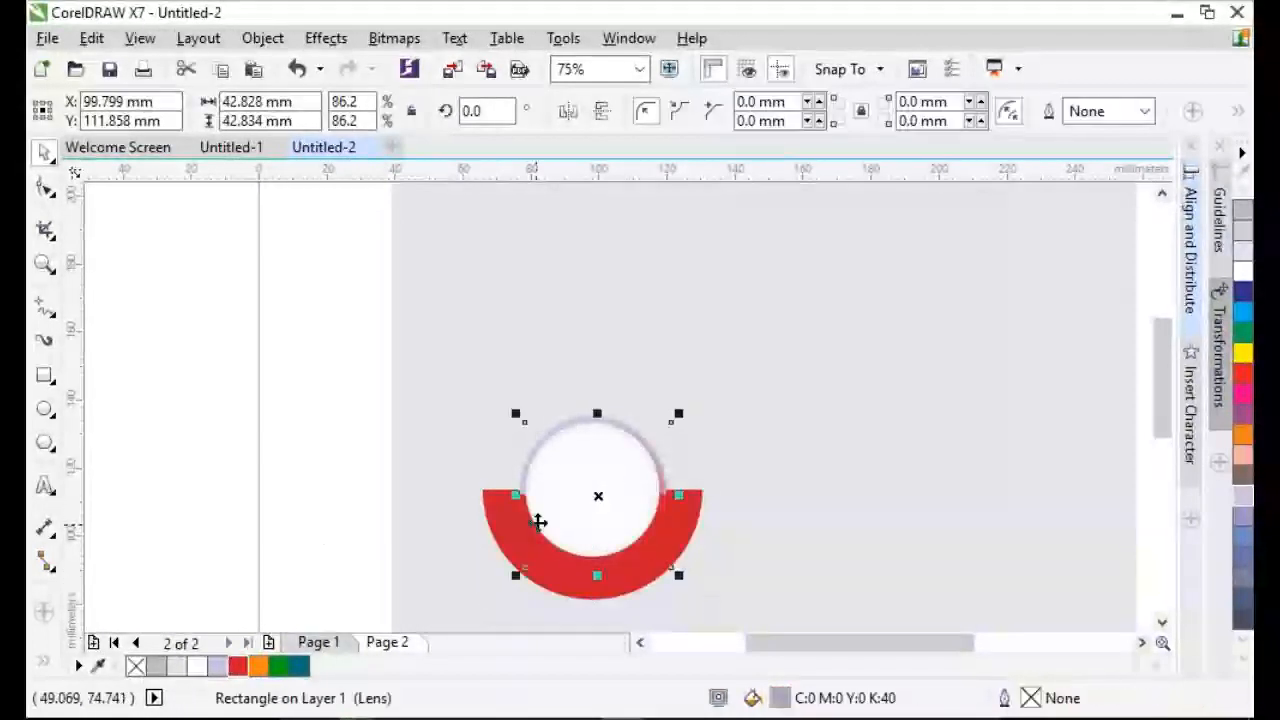
{"action": "key", "text": "ctrl+z"}
{"action": "left_click", "coordinate": [520, 470]}
{"action": "left_click", "coordinate": [523, 470]}
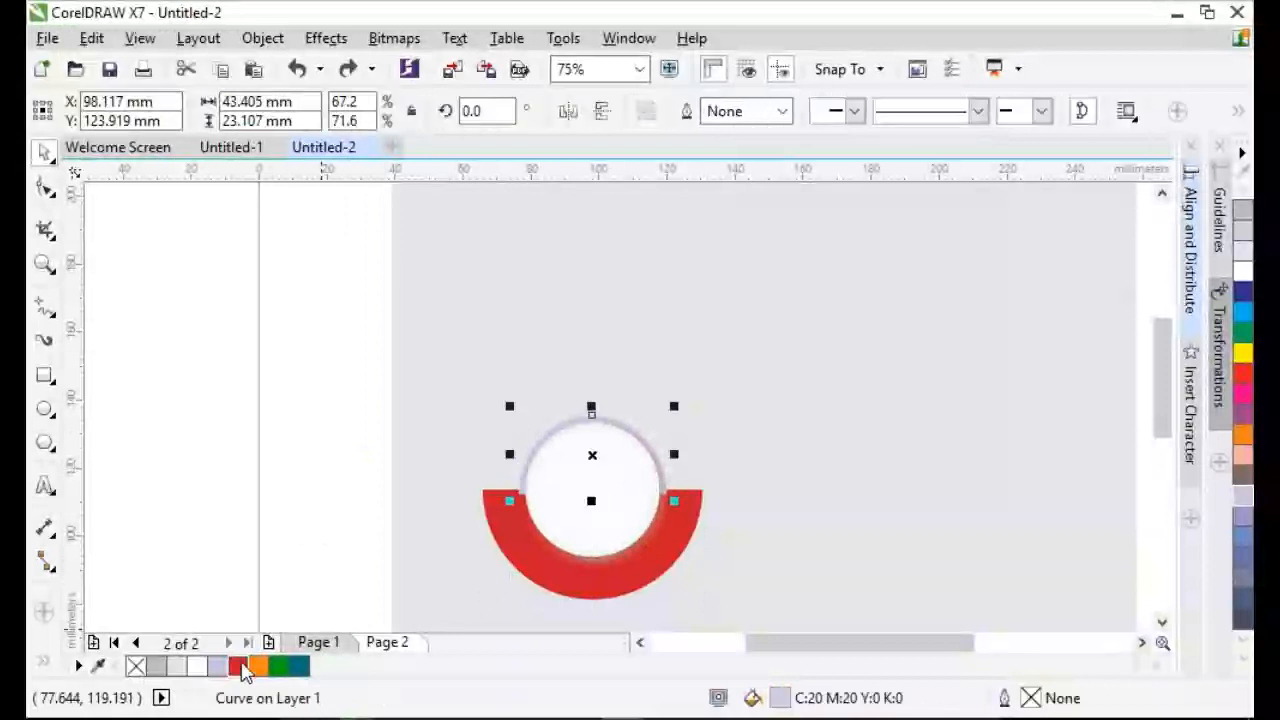
{"action": "left_click", "coordinate": [241, 665]}
{"action": "left_click", "coordinate": [323, 521]}
{"action": "key", "text": "F11"}
{"action": "left_click", "coordinate": [827, 177]}
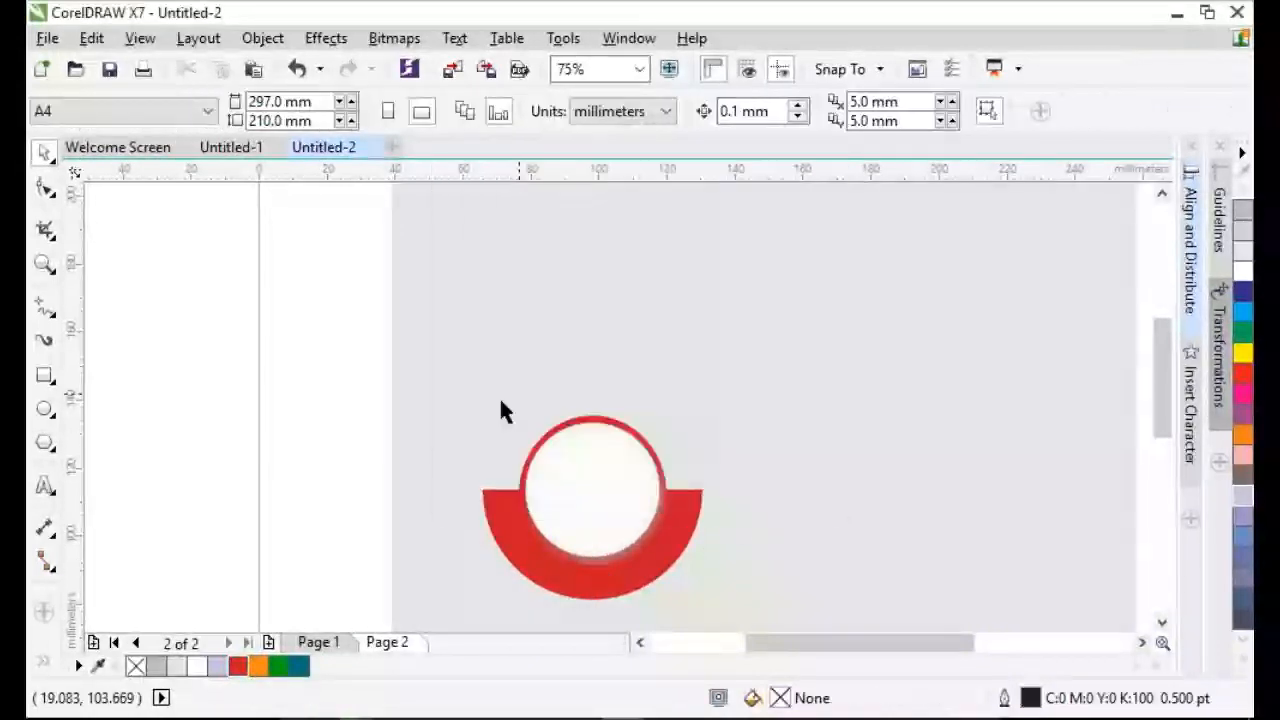
Rotate both red half-rings together by 180 degrees and undo the rotation.
{"action": "left_click", "coordinate": [506, 510]}
{"action": "left_click", "coordinate": [603, 425], "text": "shift"}
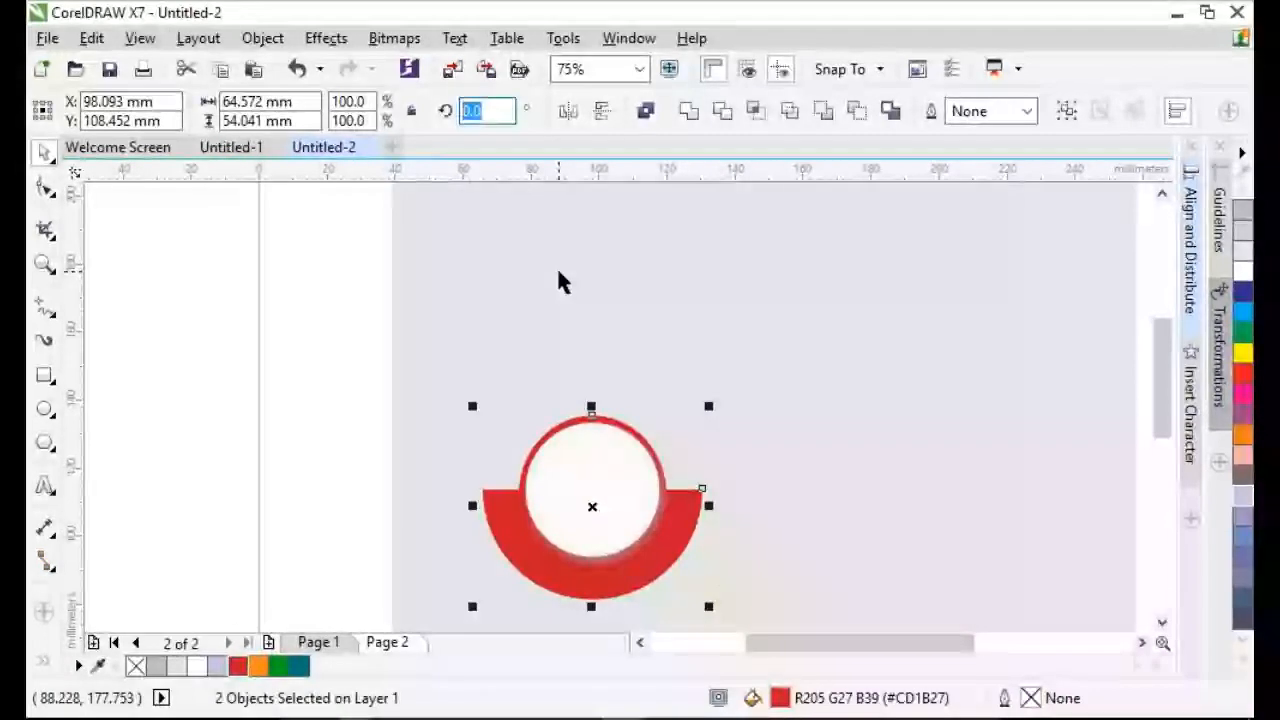
{"action": "type", "text": "180"}
{"action": "key", "text": "Return"}
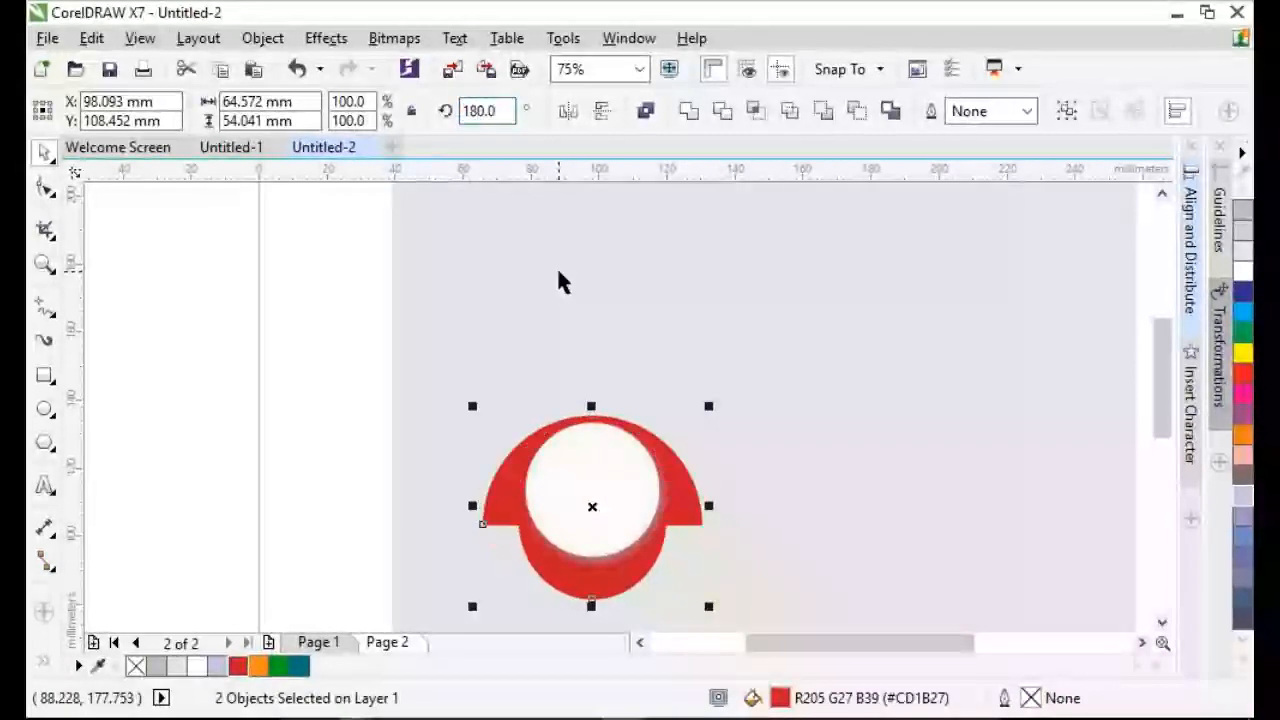
{"action": "key", "text": "ctrl+z"}
Mirror both red half-rings vertically, shift them up around the disc, and undo these changes.
{"action": "left_click", "coordinate": [601, 111]}
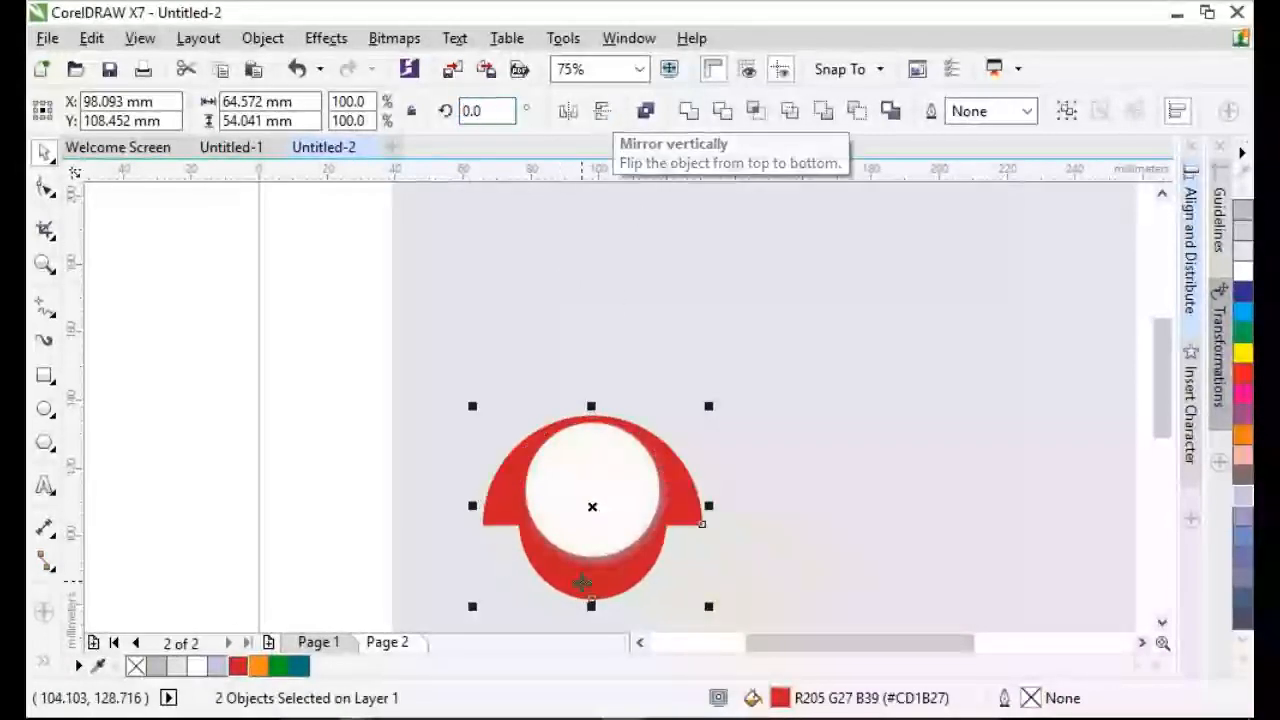
{"action": "left_click_drag", "start_coordinate": [585, 577], "coordinate": [599, 545]}
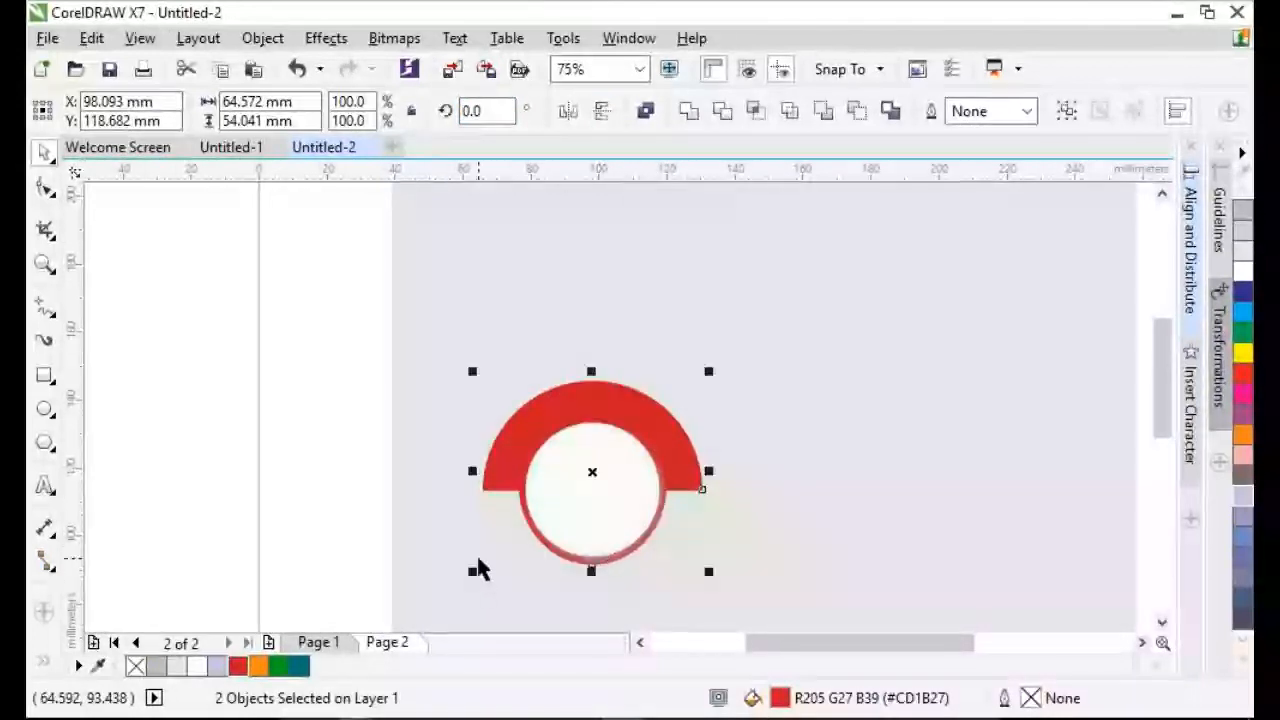
{"action": "key", "text": "ctrl+z"}
{"action": "left_click", "coordinate": [310, 370]}
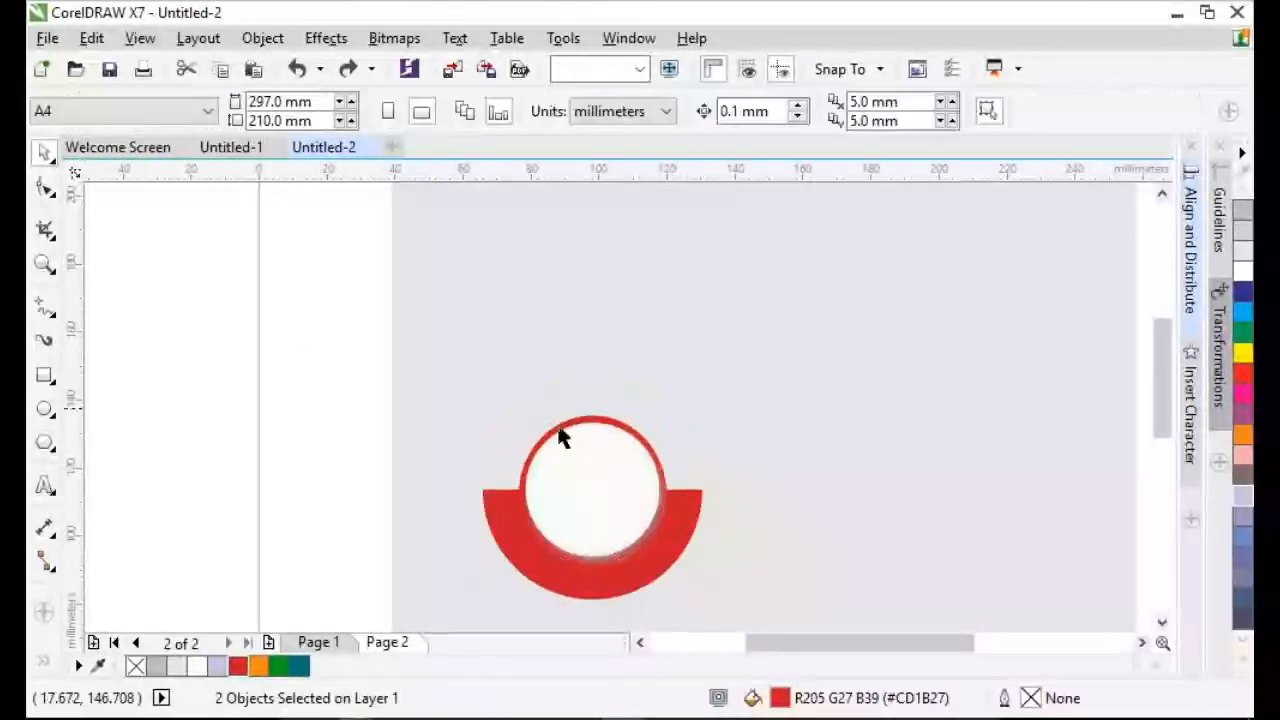
Duplicate the whole ring graphic about 54 mm to the right and mirror the copy vertically.
{"action": "left_click_drag", "start_coordinate": [315, 382], "coordinate": [774, 555]}
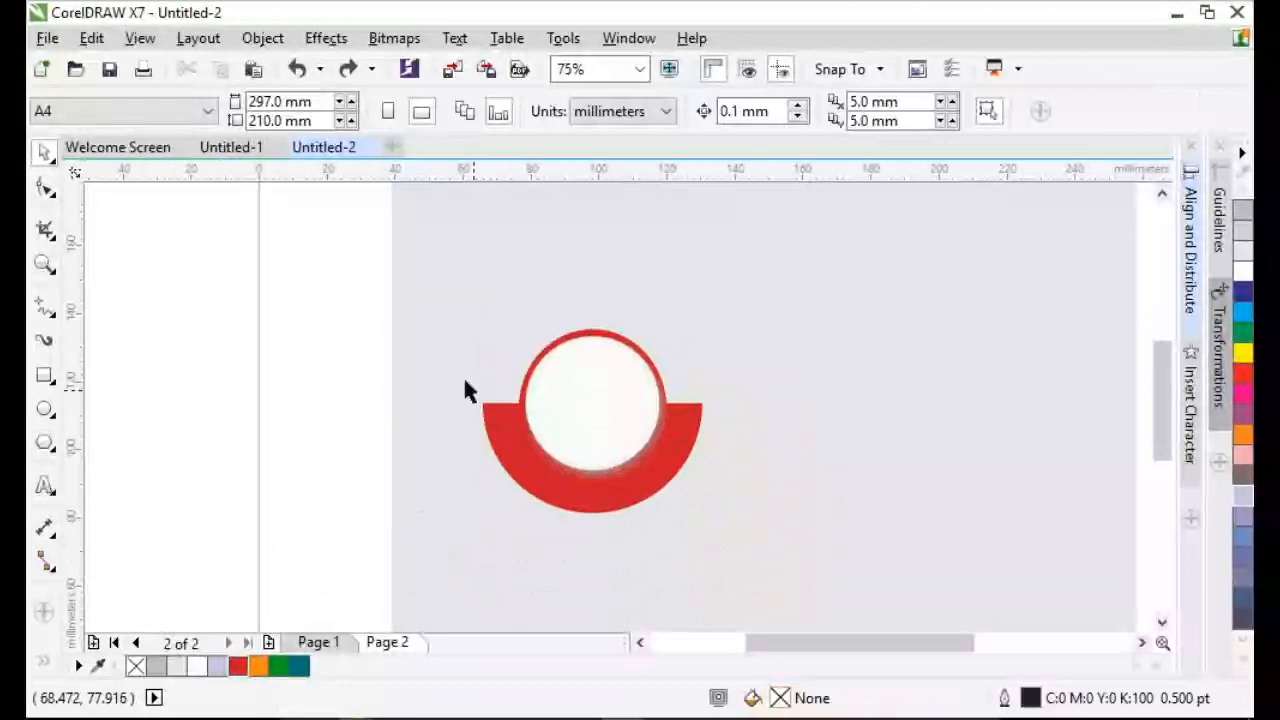
{"action": "left_click_drag", "start_coordinate": [350, 275], "coordinate": [771, 560]}
{"action": "left_click_drag", "start_coordinate": [663, 457], "coordinate": [848, 459]}
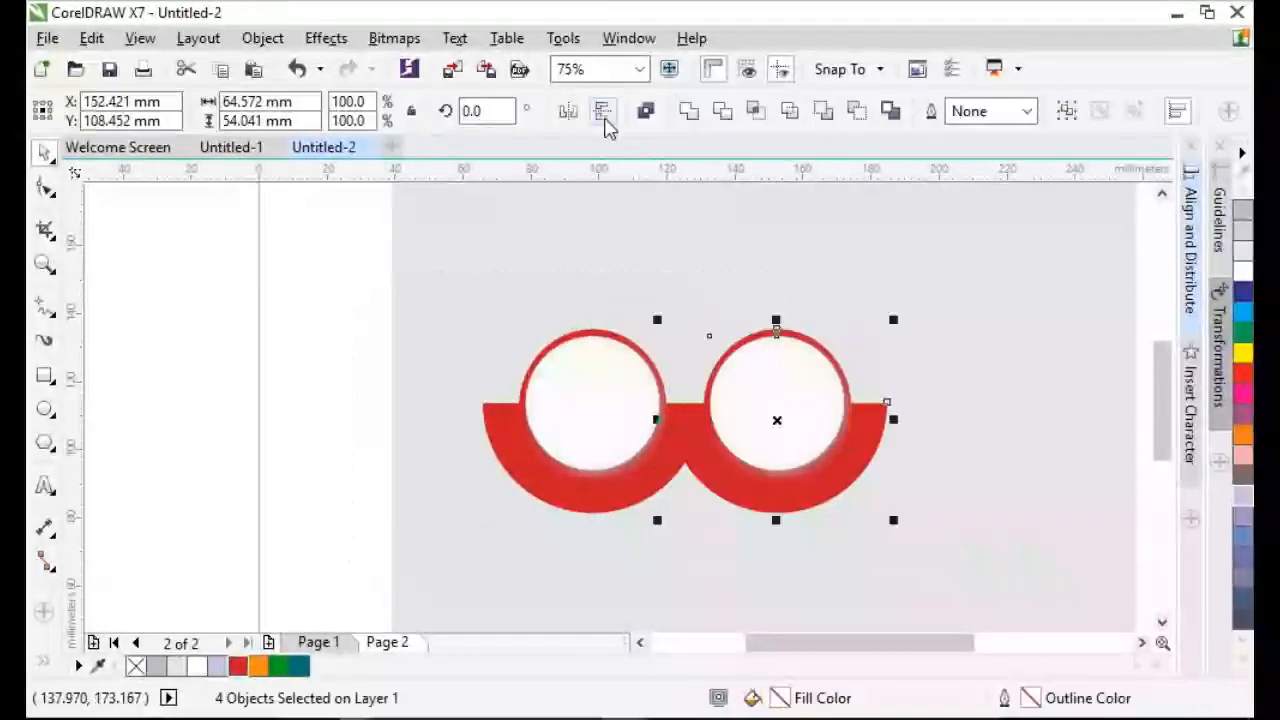
{"action": "left_click", "coordinate": [603, 111]}
Mirror only the copy's white disc and its shadow vertically so the shadow falls on the disc's lower side again.
{"action": "left_click", "coordinate": [677, 347]}
{"action": "left_click", "coordinate": [825, 395]}
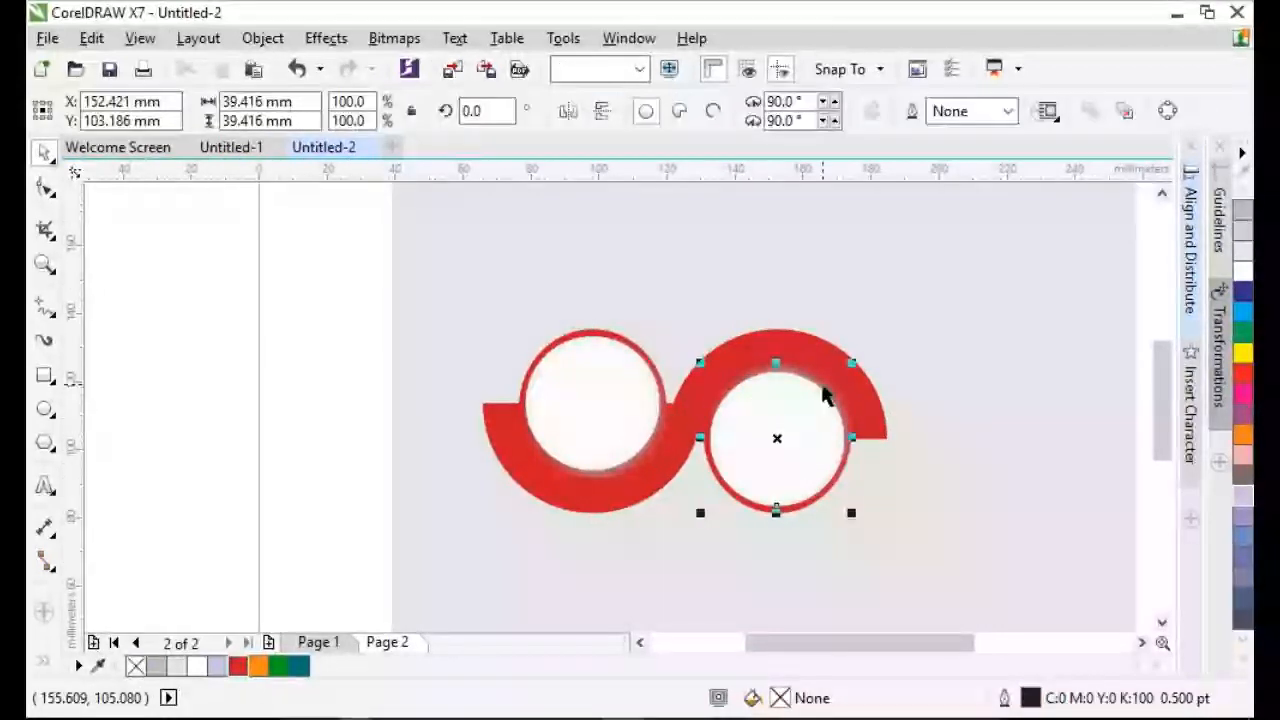
{"action": "left_click_drag", "start_coordinate": [988, 357], "coordinate": [686, 530]}
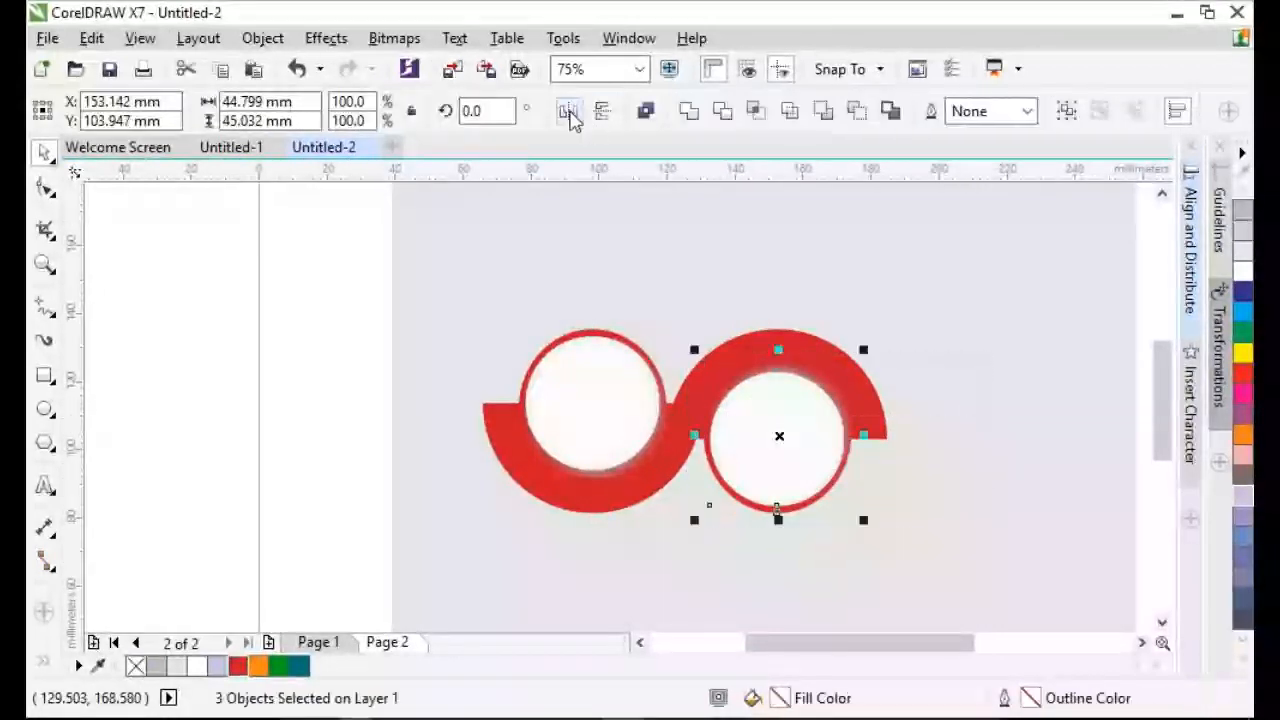
{"action": "left_click", "coordinate": [603, 111]}
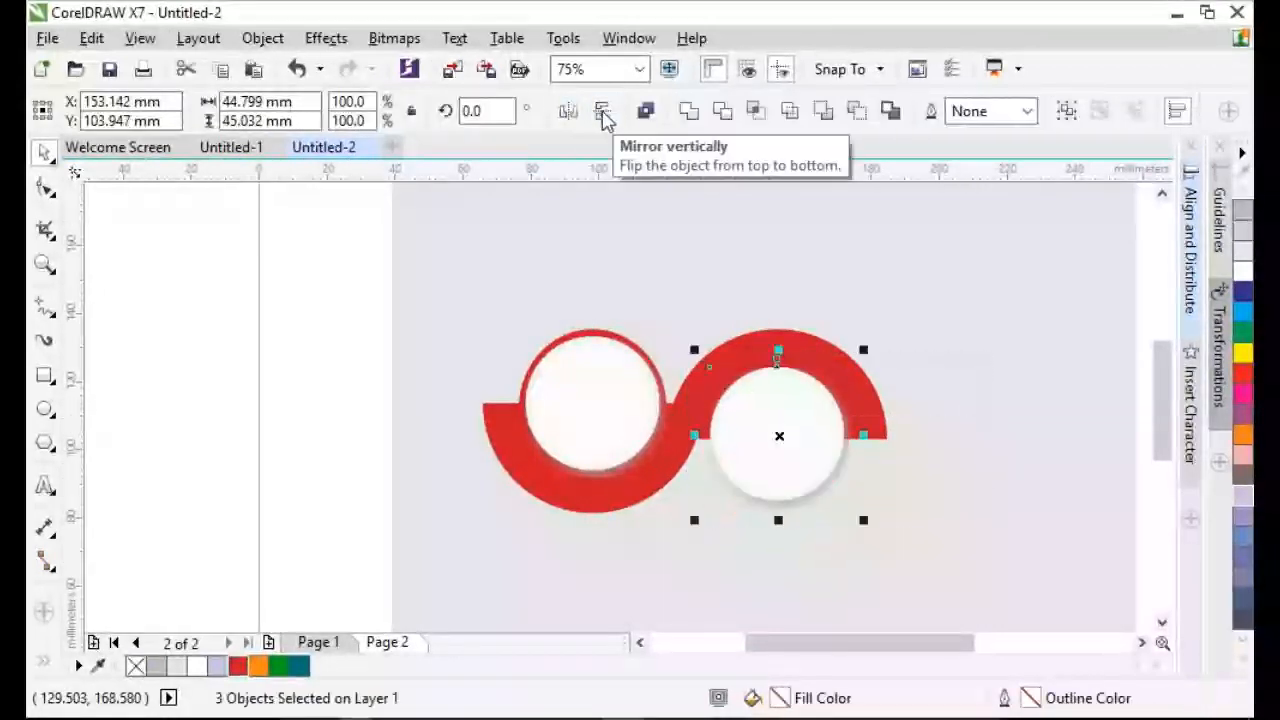
{"action": "mouse_move", "coordinate": [1001, 350]}
{"action": "left_mouse_down"}
{"action": "mouse_move", "coordinate": [757, 451]}
{"action": "mouse_move", "coordinate": [702, 512]}
{"action": "left_mouse_up"}
{"action": "left_click", "coordinate": [603, 111]}
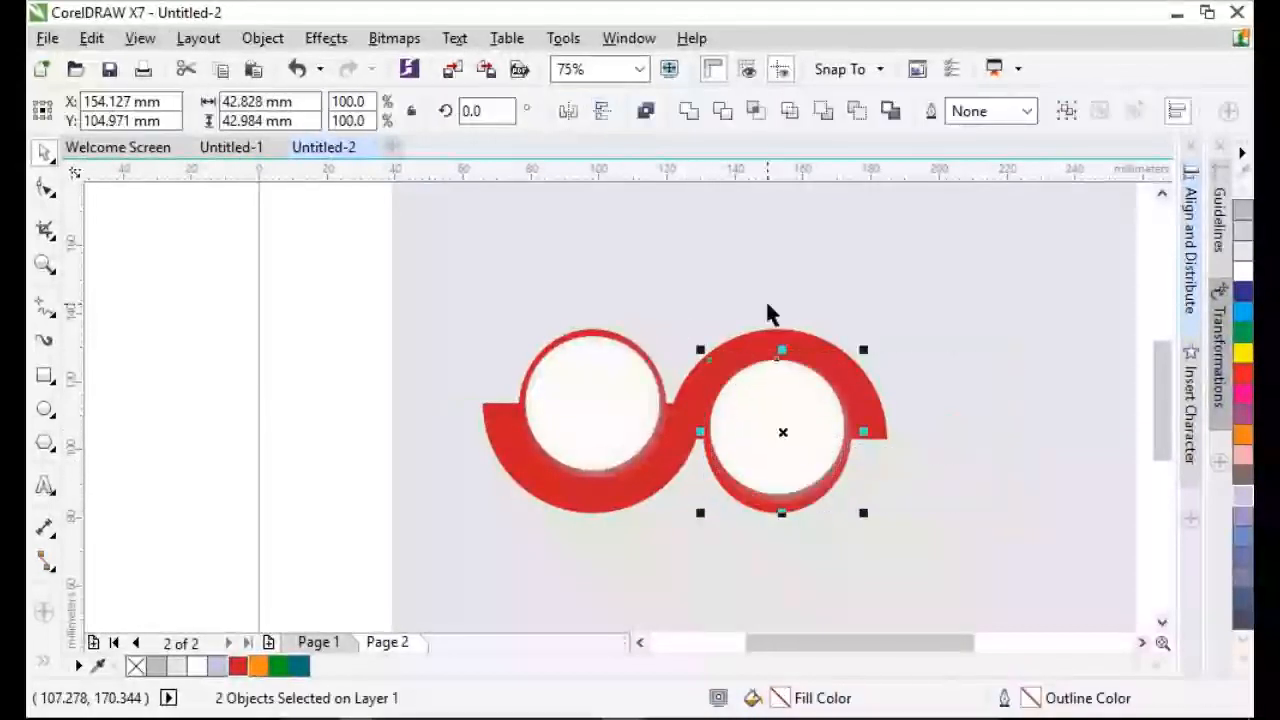
Lower the copied disc and its shadow about 2.8 mm to centre them inside the flipped red ring.
{"action": "scroll", "coordinate": [781, 463], "scroll_direction": "up", "scroll_amount": 1}
{"action": "left_click_drag", "start_coordinate": [784, 406], "coordinate": [784, 431]}
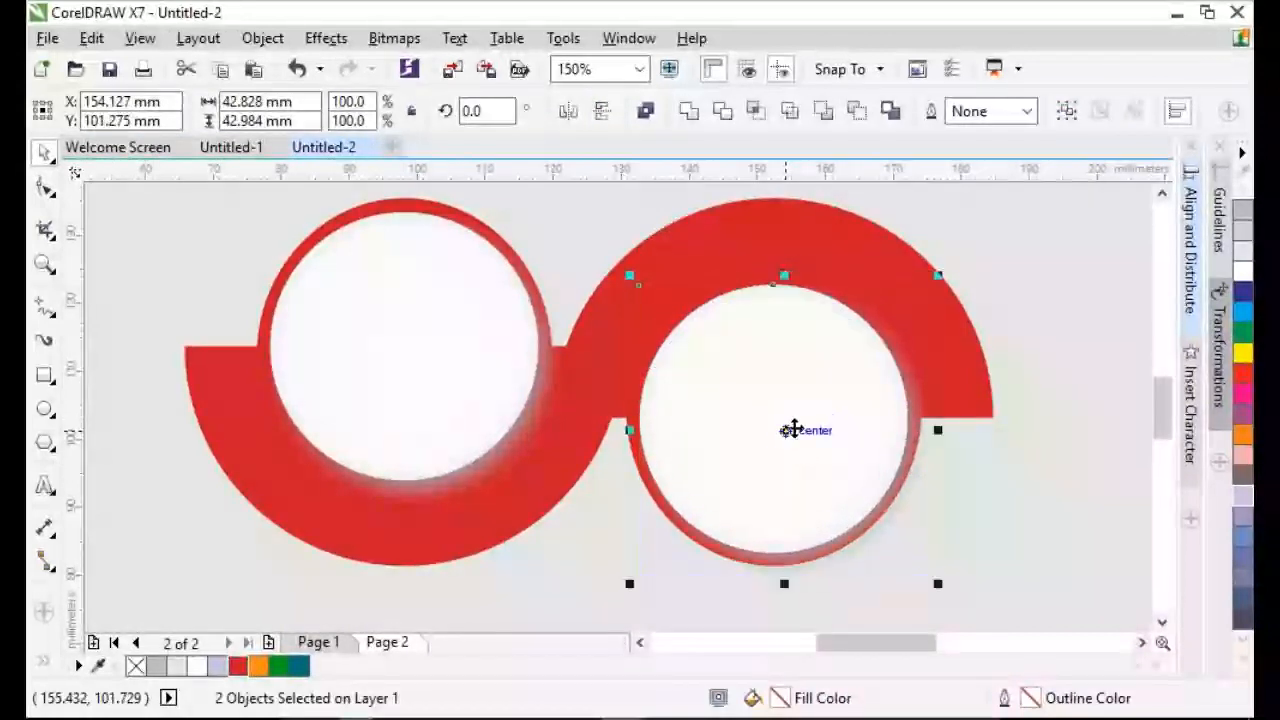
{"action": "key", "text": "Up"}
{"action": "key", "text": "Up"}
{"action": "key", "text": "Up"}
{"action": "key", "text": "Up"}
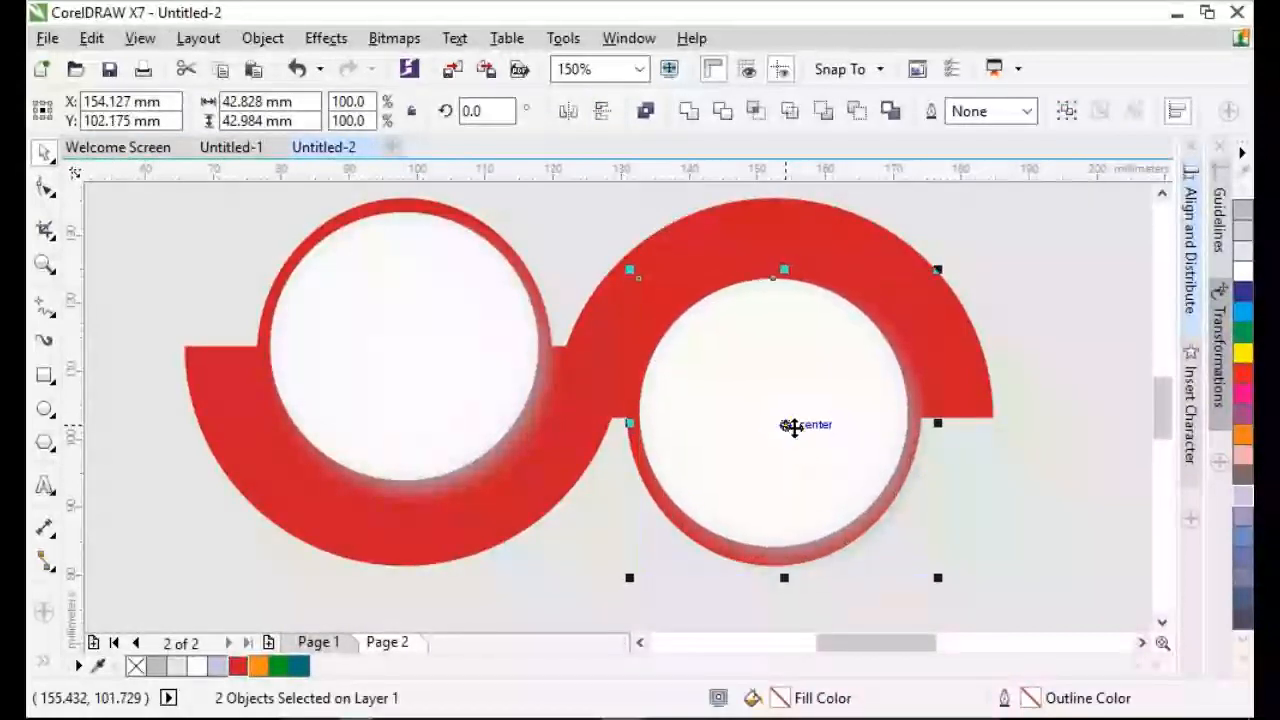
Raise the flipped graphic to join the first one in an S-curve, and duplicate the pair about 107 mm to the right.
{"action": "scroll", "coordinate": [790, 426], "scroll_direction": "down", "scroll_amount": 2}
{"action": "left_click_drag", "start_coordinate": [996, 318], "coordinate": [808, 432]}
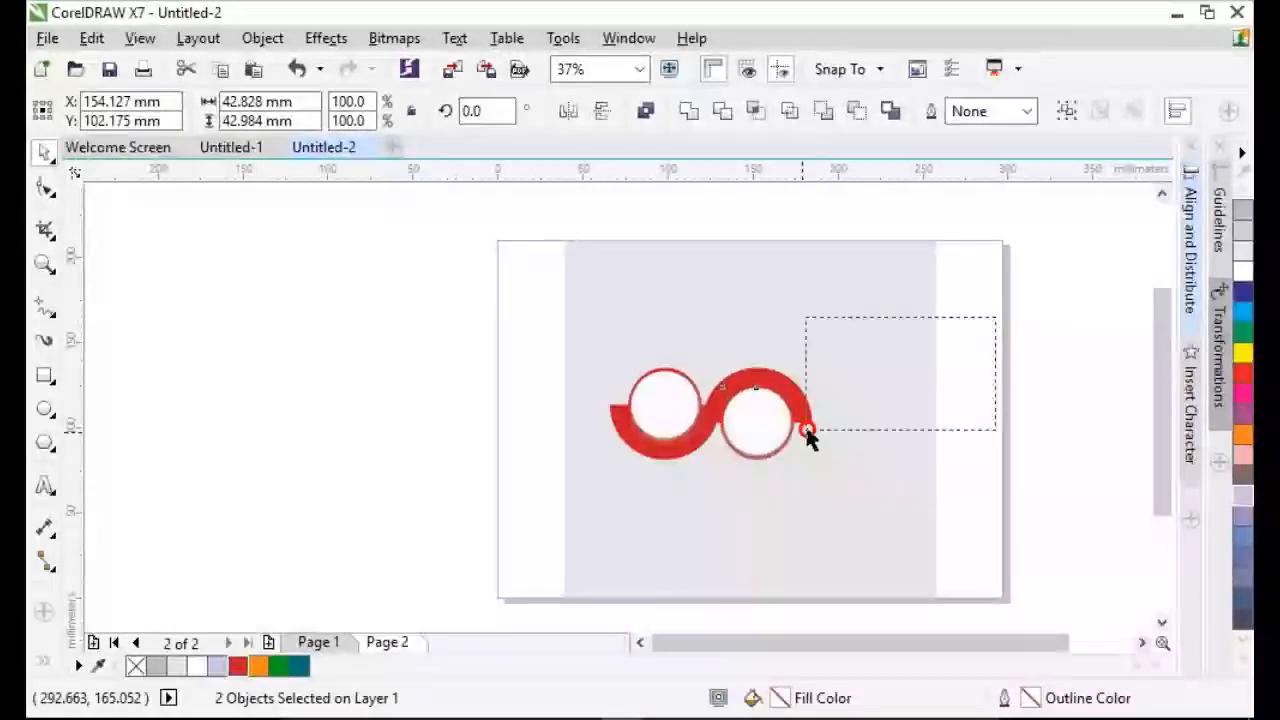
{"action": "scroll", "coordinate": [760, 421], "scroll_direction": "up", "scroll_amount": 1}
{"action": "left_click_drag", "start_coordinate": [777, 374], "coordinate": [760, 398]}
{"action": "key", "text": "ctrl+z"}
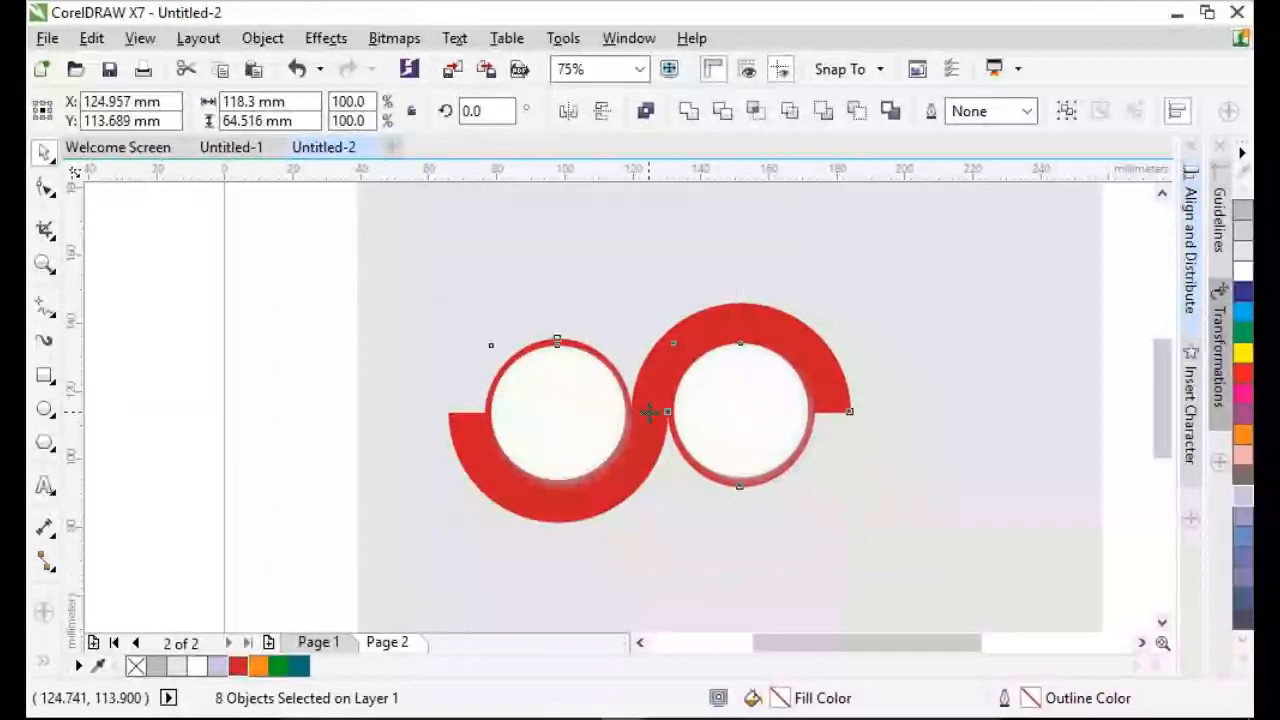
{"action": "left_click_drag", "start_coordinate": [650, 412], "coordinate": [1013, 412]}
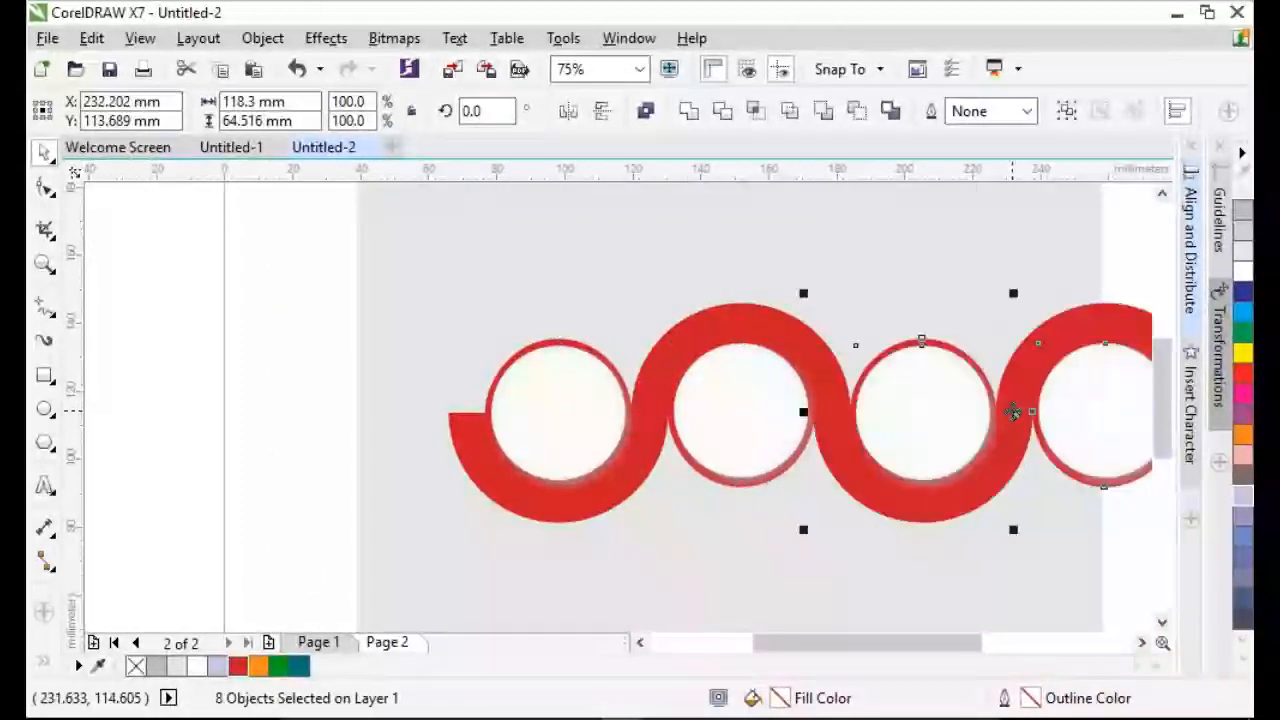
{"action": "left_click_drag", "start_coordinate": [880, 646], "coordinate": [918, 646]}
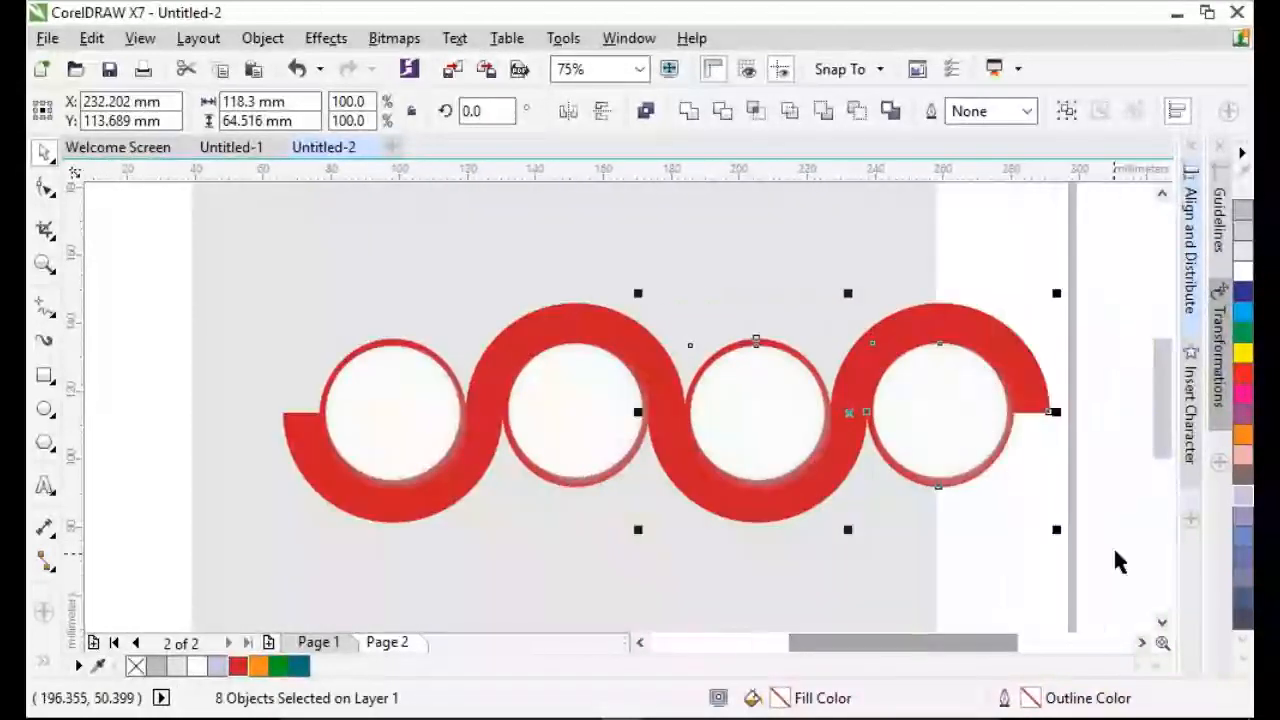
Scale the four-circle chain down to about 184.1 by 52.7 mm and shift it left onto the grey background.
{"action": "left_click_drag", "start_coordinate": [1116, 278], "coordinate": [246, 566]}
{"action": "left_click_drag", "start_coordinate": [1056, 293], "coordinate": [966, 323]}
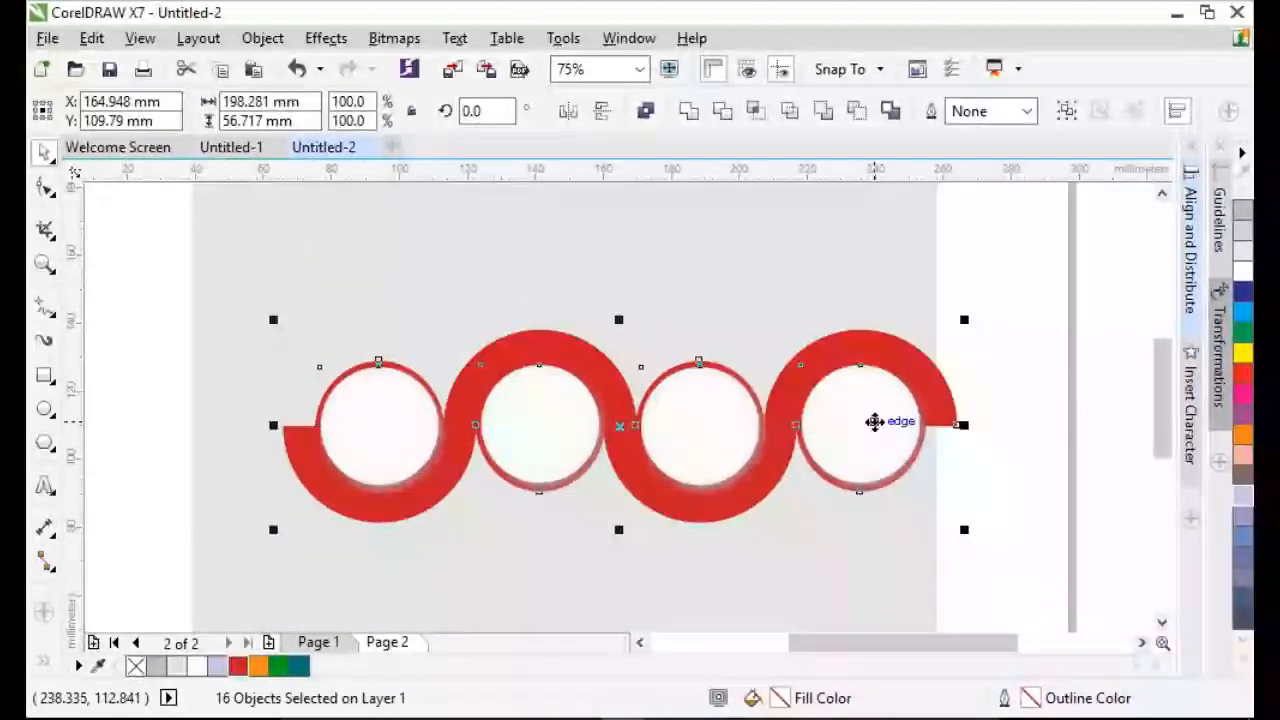
{"action": "left_click_drag", "start_coordinate": [889, 423], "coordinate": [827, 420]}
{"action": "left_click_drag", "start_coordinate": [915, 319], "coordinate": [904, 330]}
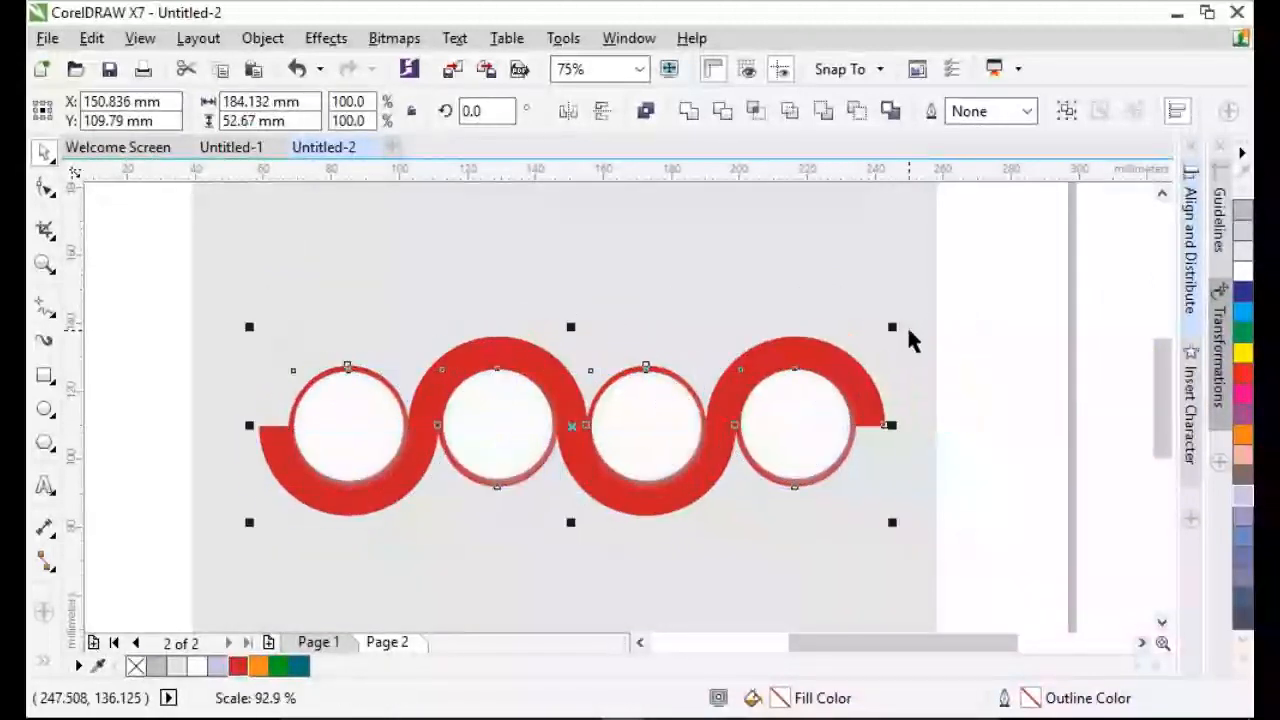
{"action": "left_click", "coordinate": [933, 384]}
Group the four-circle chain to centre it on the page, and ungroup it again.
{"action": "scroll", "coordinate": [934, 385], "scroll_direction": "down", "scroll_amount": 1}
{"action": "left_click_drag", "start_coordinate": [984, 352], "coordinate": [538, 484]}
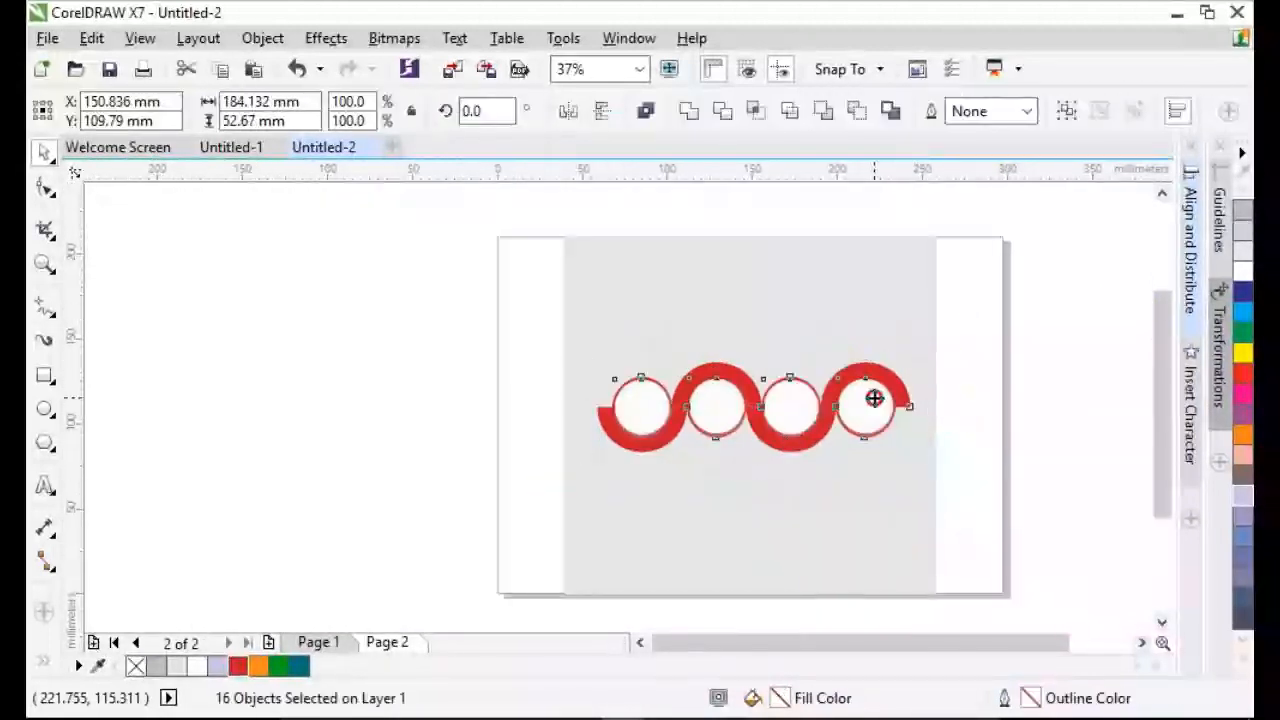
{"action": "left_click", "coordinate": [1063, 111]}
{"action": "key", "text": "p"}
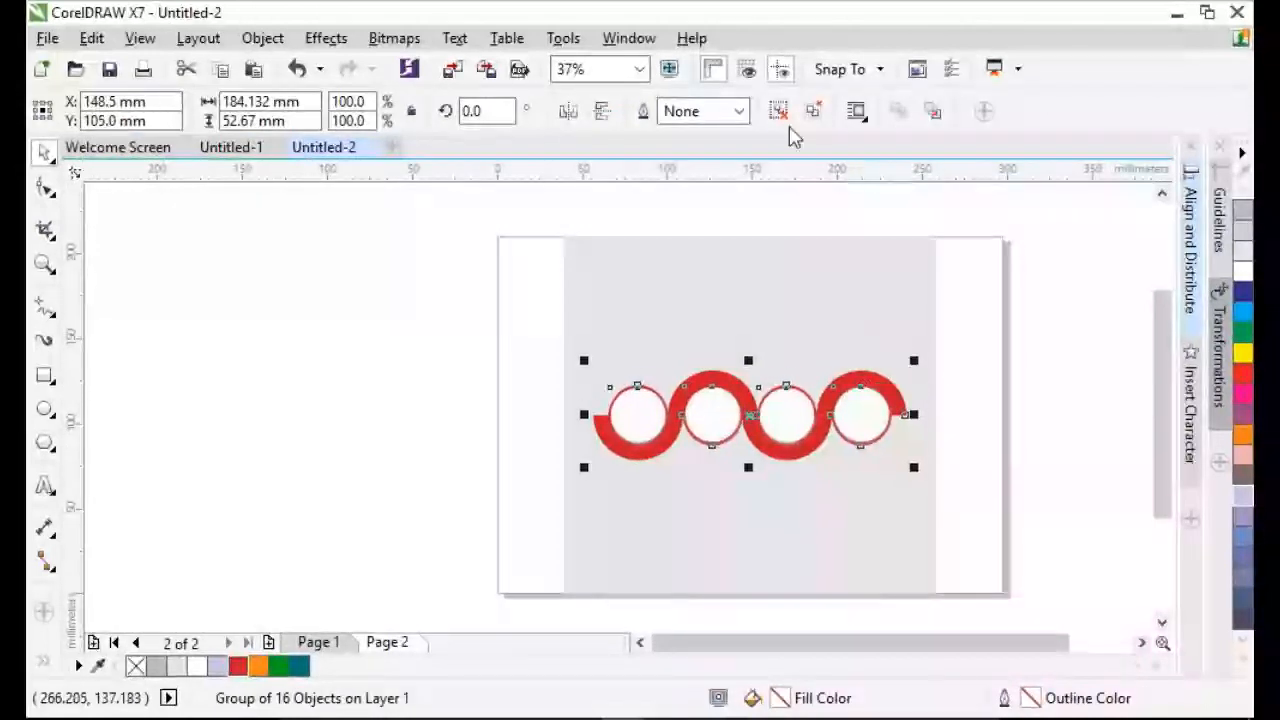
{"action": "left_click", "coordinate": [950, 340]}
Fill the wide half-rings of the second, third and fourth circles with orange, green and teal respectively.
{"action": "scroll", "coordinate": [945, 380], "scroll_direction": "up", "scroll_amount": 1}
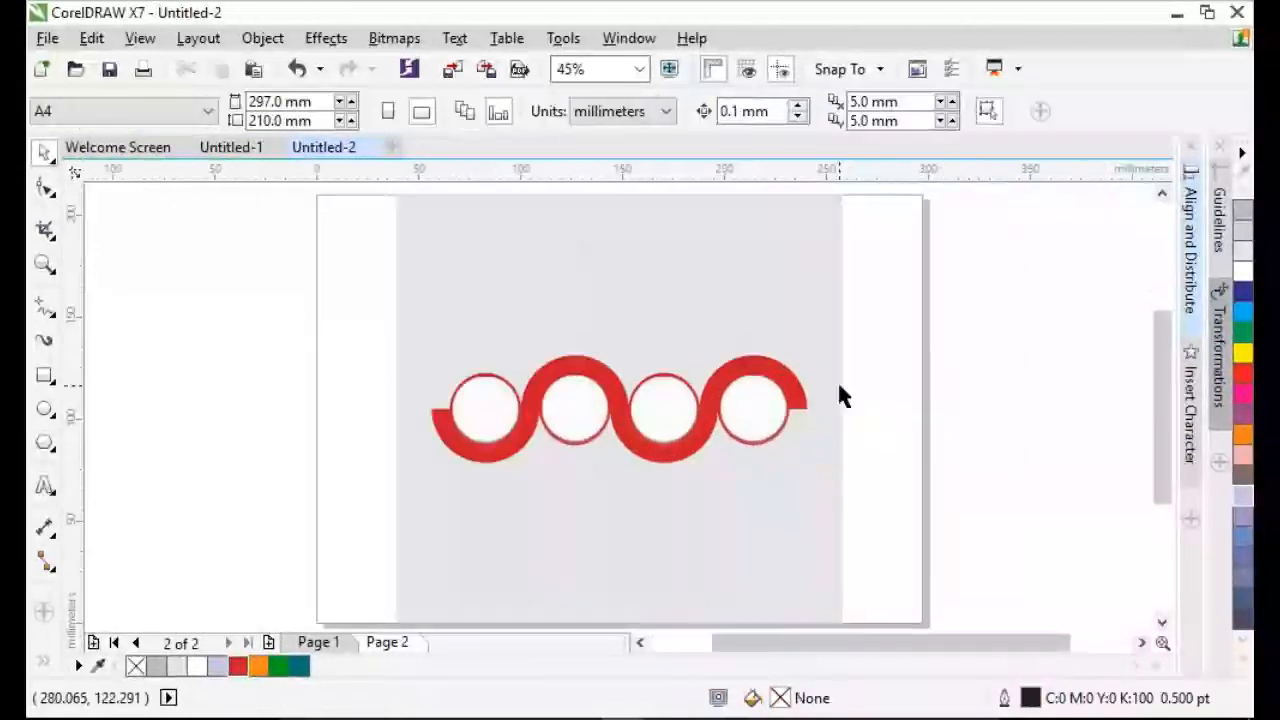
{"action": "left_click_drag", "start_coordinate": [386, 271], "coordinate": [906, 497]}
{"action": "left_click", "coordinate": [548, 358]}
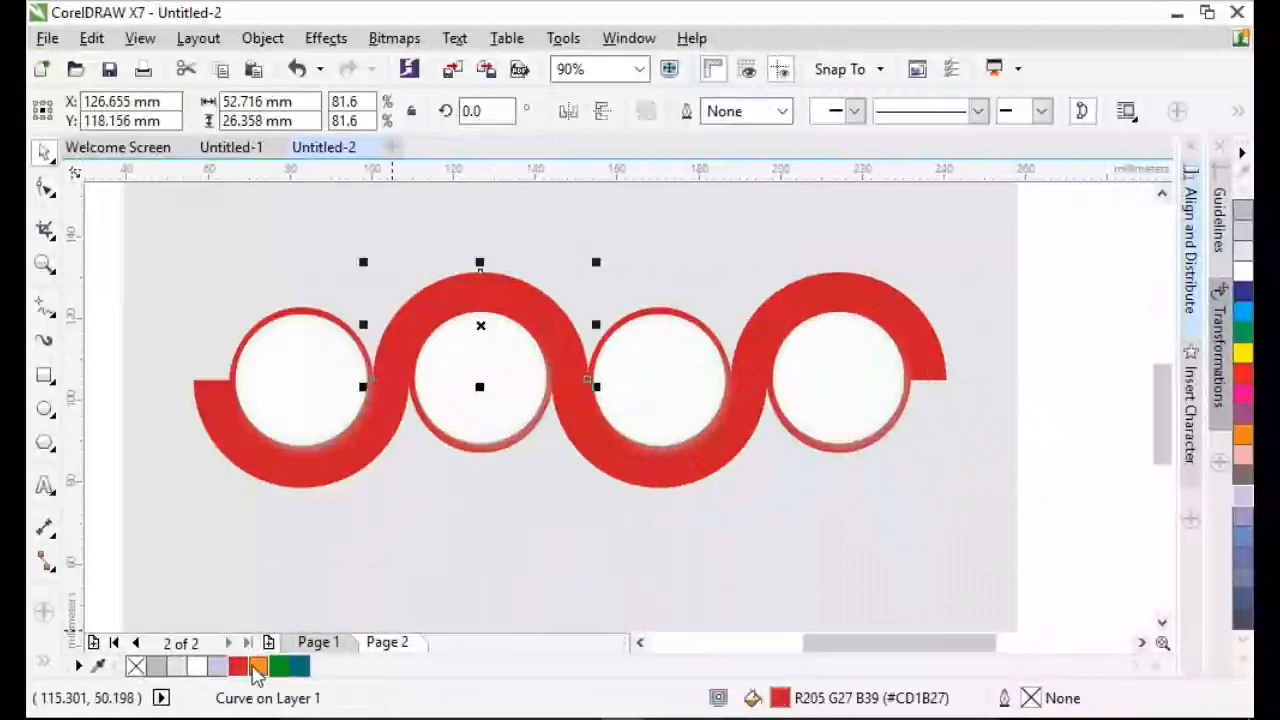
{"action": "left_click", "coordinate": [258, 666]}
{"action": "left_click", "coordinate": [621, 467]}
{"action": "left_click", "coordinate": [279, 666]}
{"action": "left_click", "coordinate": [826, 299]}
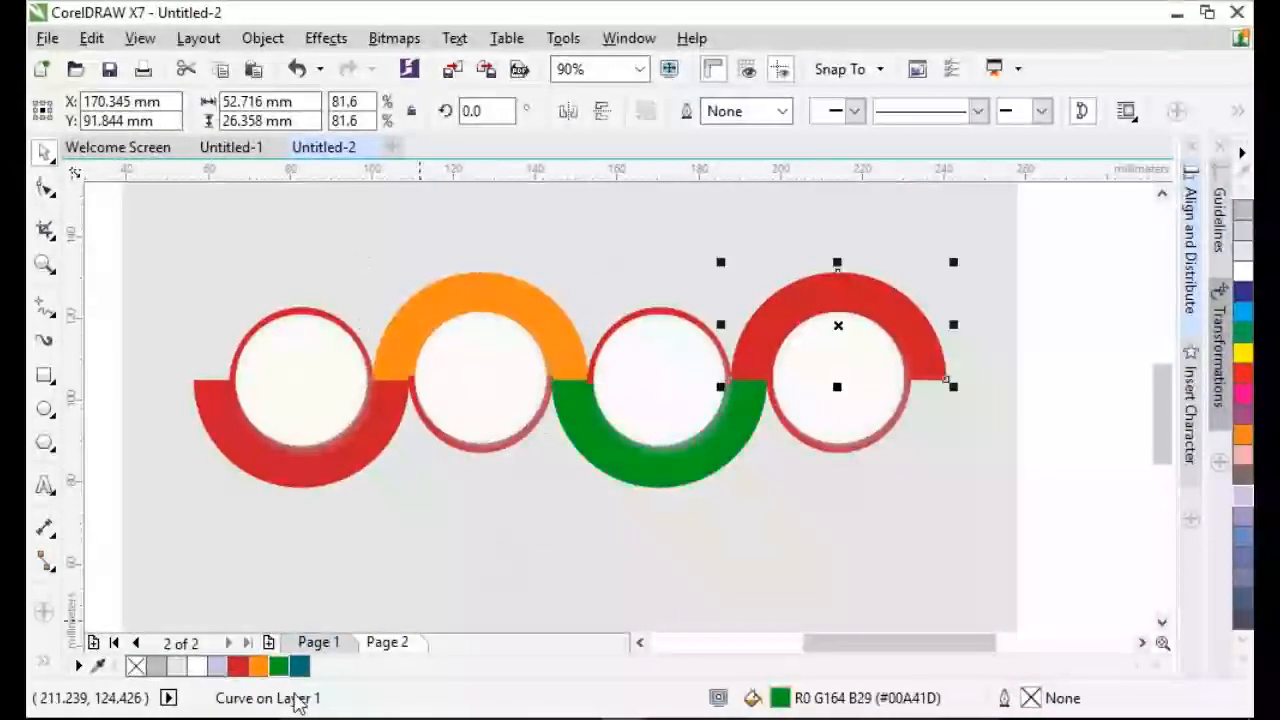
Recolour the third circle's thin half-ring green and the second circle's thin half-ring orange.
{"action": "left_click", "coordinate": [652, 313]}
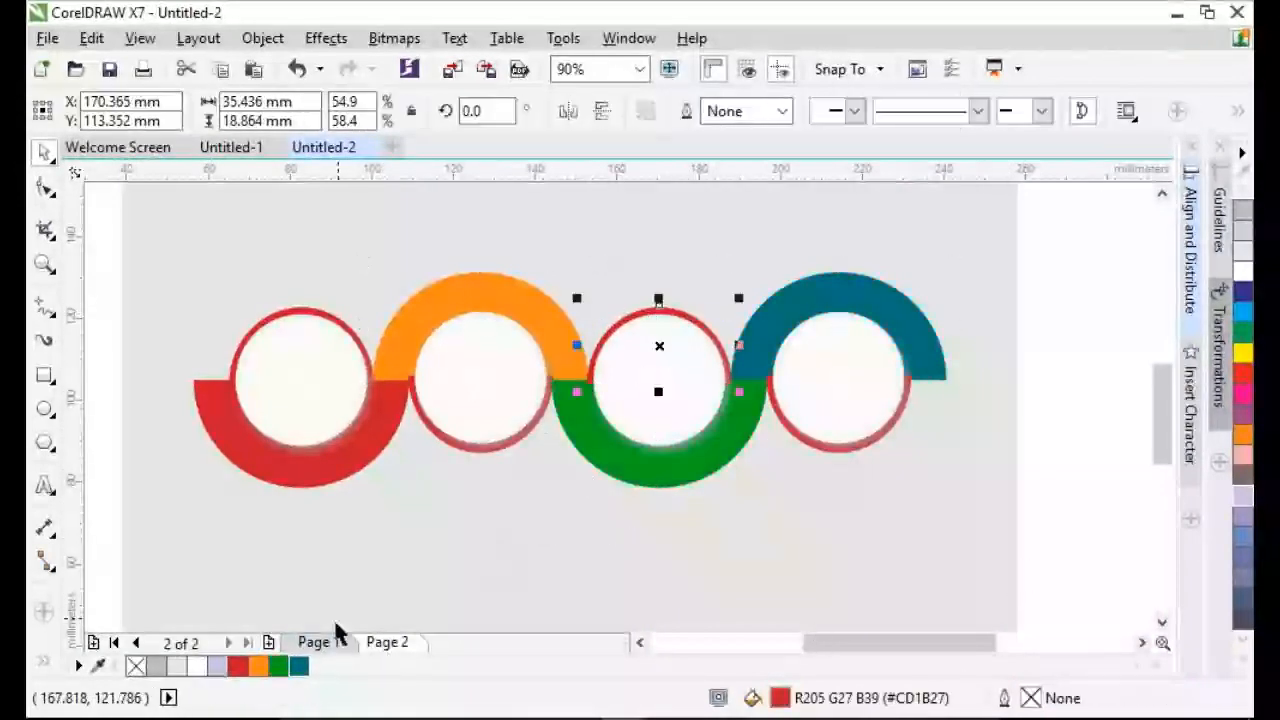
{"action": "left_click", "coordinate": [438, 437]}
{"action": "left_click", "coordinate": [363, 596]}
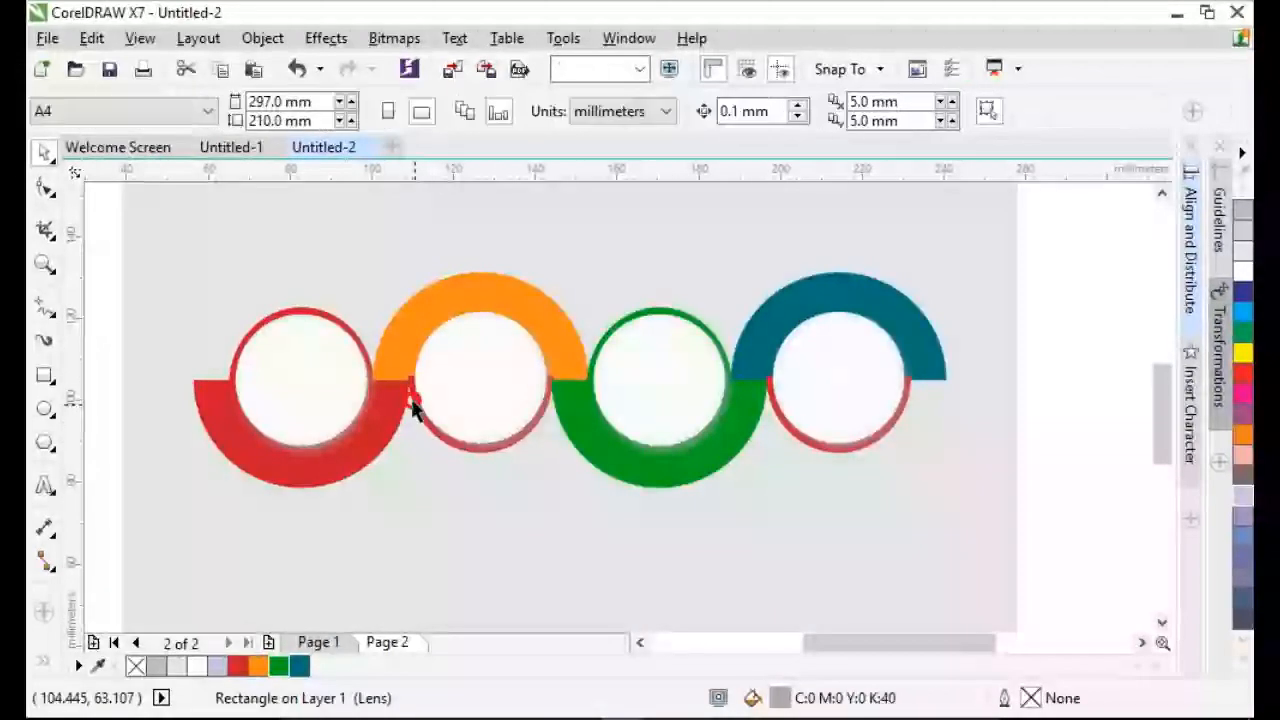
{"action": "left_click", "coordinate": [412, 400]}
{"action": "left_click", "coordinate": [573, 503]}
{"action": "scroll", "coordinate": [414, 401], "scroll_direction": "up", "scroll_amount": 2}
{"action": "left_click", "coordinate": [398, 360]}
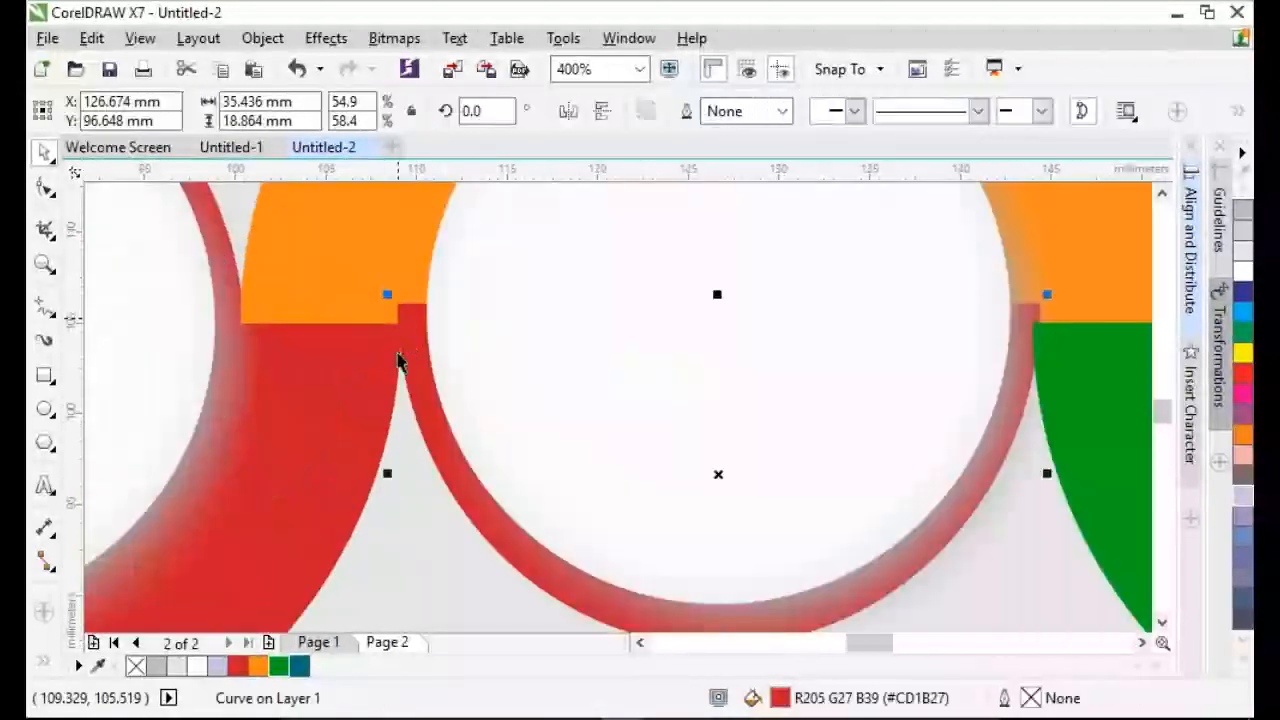
{"action": "left_click", "coordinate": [258, 666]}
{"action": "scroll", "coordinate": [891, 590], "scroll_direction": "down", "scroll_amount": 2}
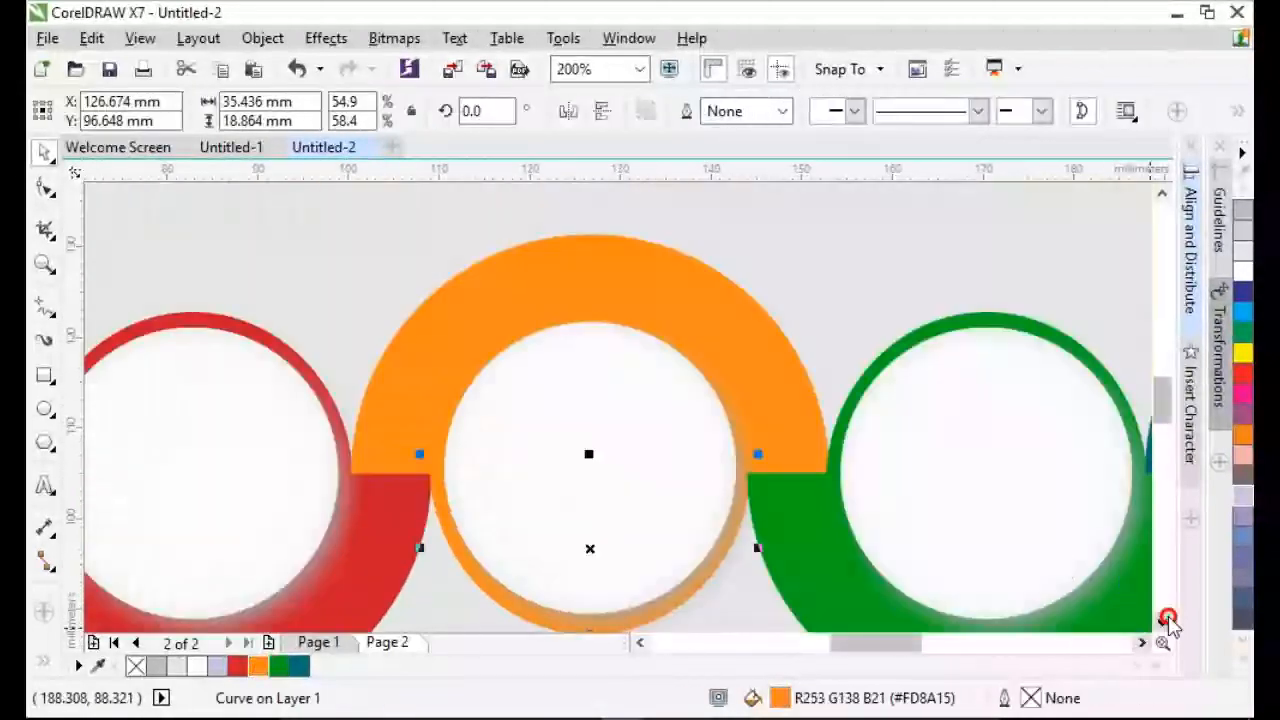
Fill the fourth circle's thin lower half-ring with teal.
{"action": "left_click", "coordinate": [1161, 622]}
{"action": "left_click", "coordinate": [1142, 643]}
{"action": "left_click", "coordinate": [973, 420]}
{"action": "left_click", "coordinate": [909, 289]}
{"action": "left_click", "coordinate": [312, 662]}
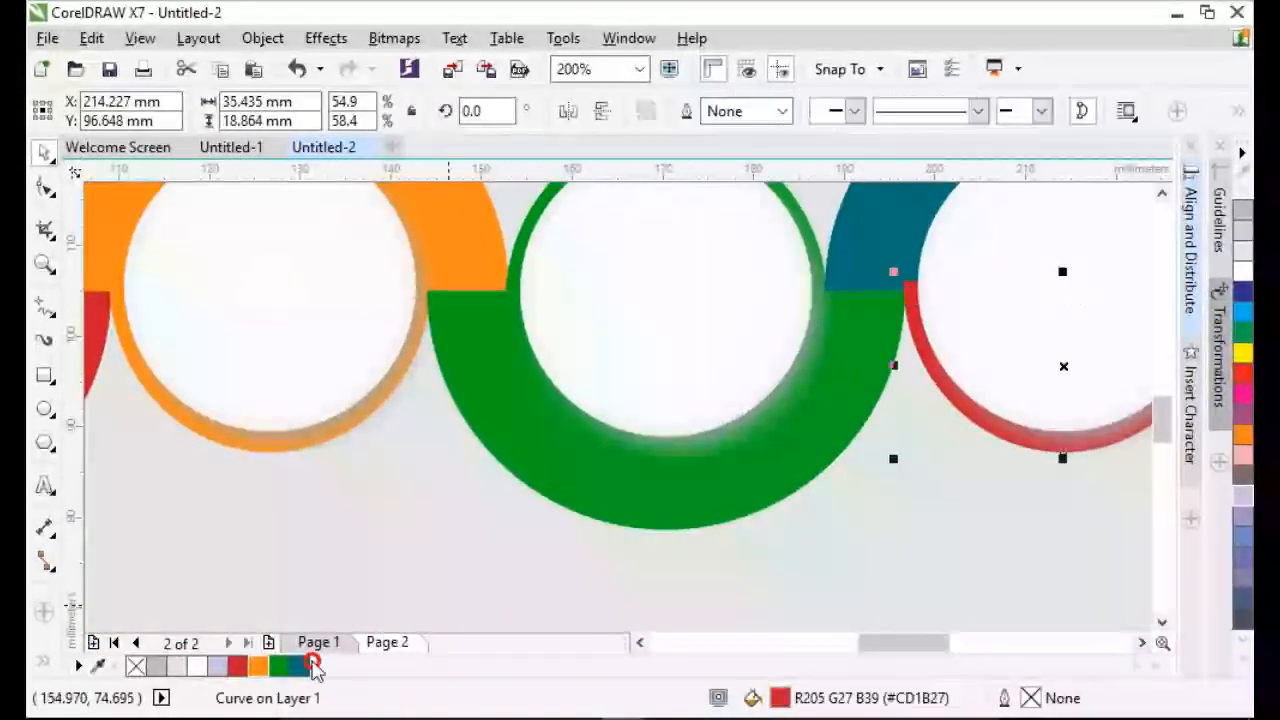
{"action": "scroll", "coordinate": [674, 551], "scroll_direction": "down", "scroll_amount": 2}
{"action": "left_click", "coordinate": [1077, 483]}
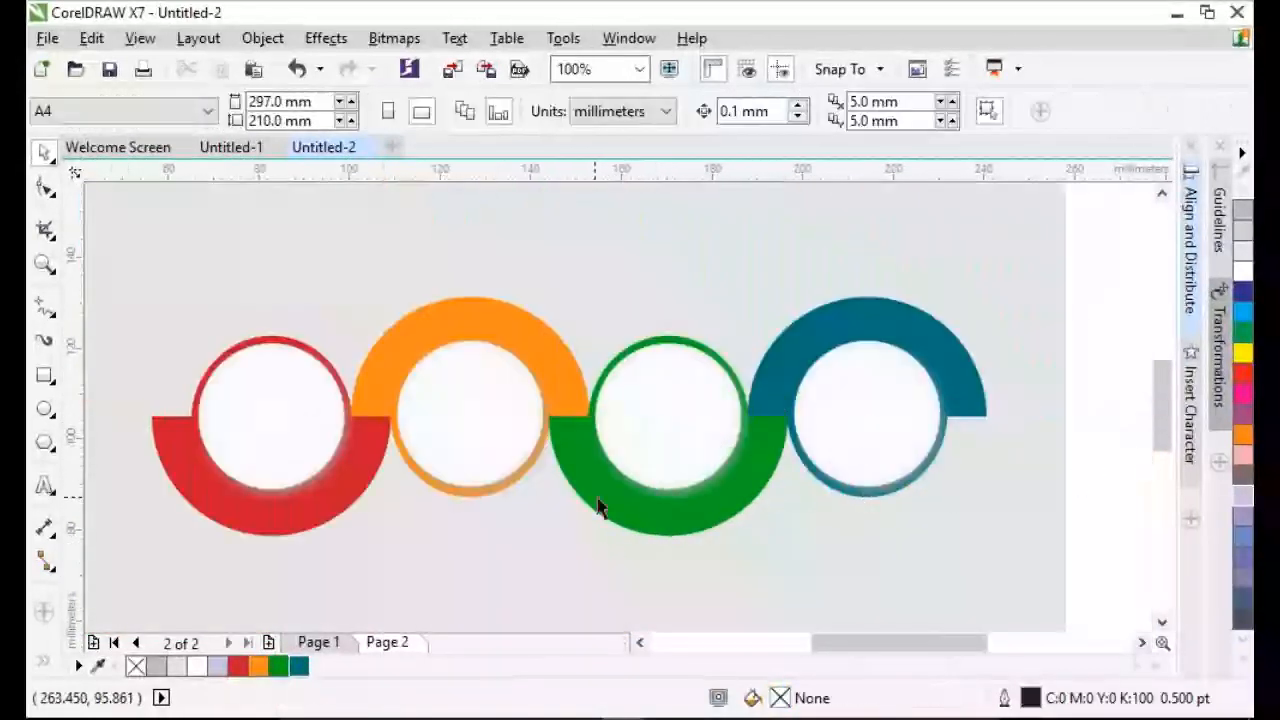
Give the first white disc a two-colour linear fountain fill running diagonally from its upper left to its lower right.
{"action": "scroll", "coordinate": [676, 433], "scroll_direction": "down", "scroll_amount": 2}
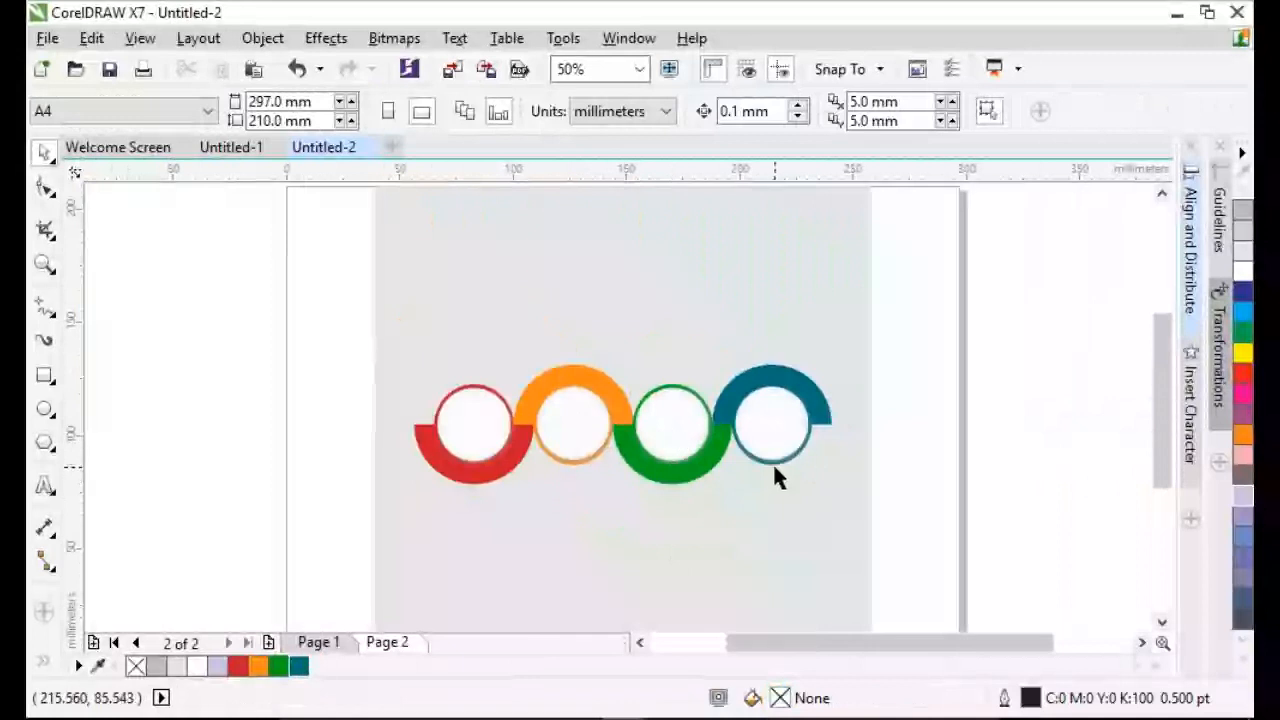
{"action": "key", "text": "F2"}
{"action": "left_click_drag", "start_coordinate": [366, 323], "coordinate": [917, 500]}
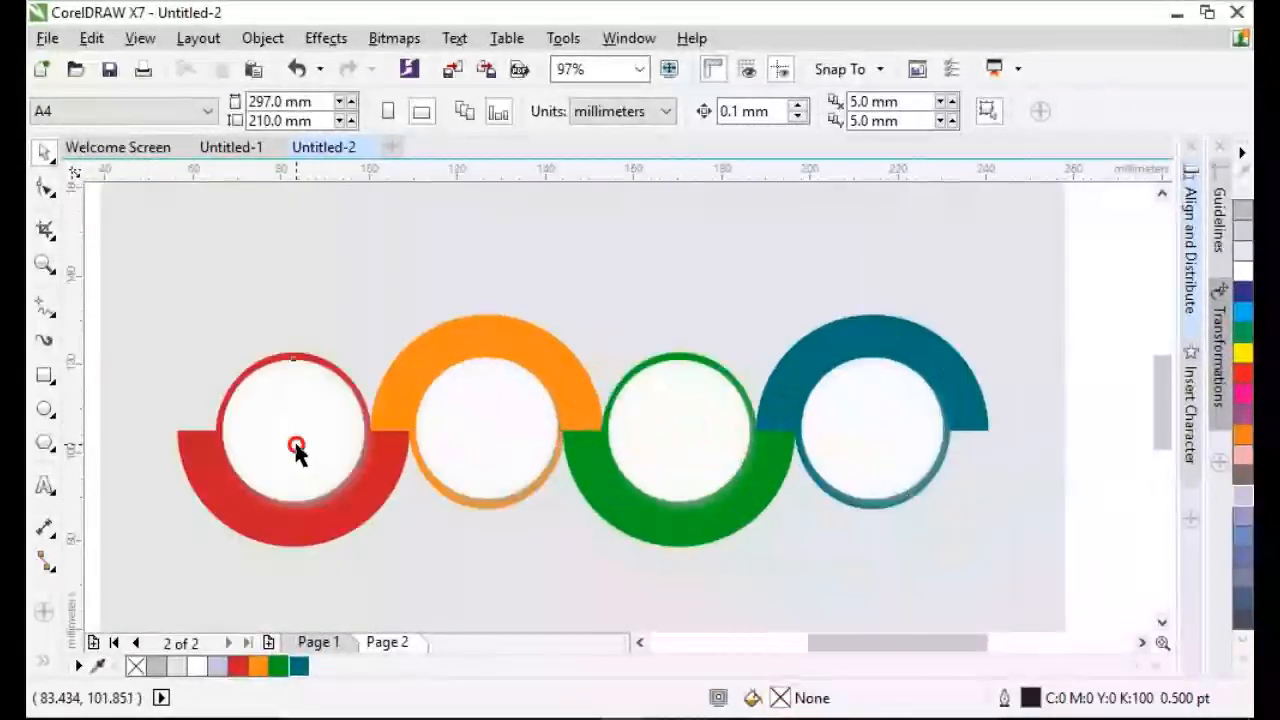
{"action": "left_click", "coordinate": [296, 450]}
{"action": "left_click", "coordinate": [44, 660]}
{"action": "left_click", "coordinate": [80, 621]}
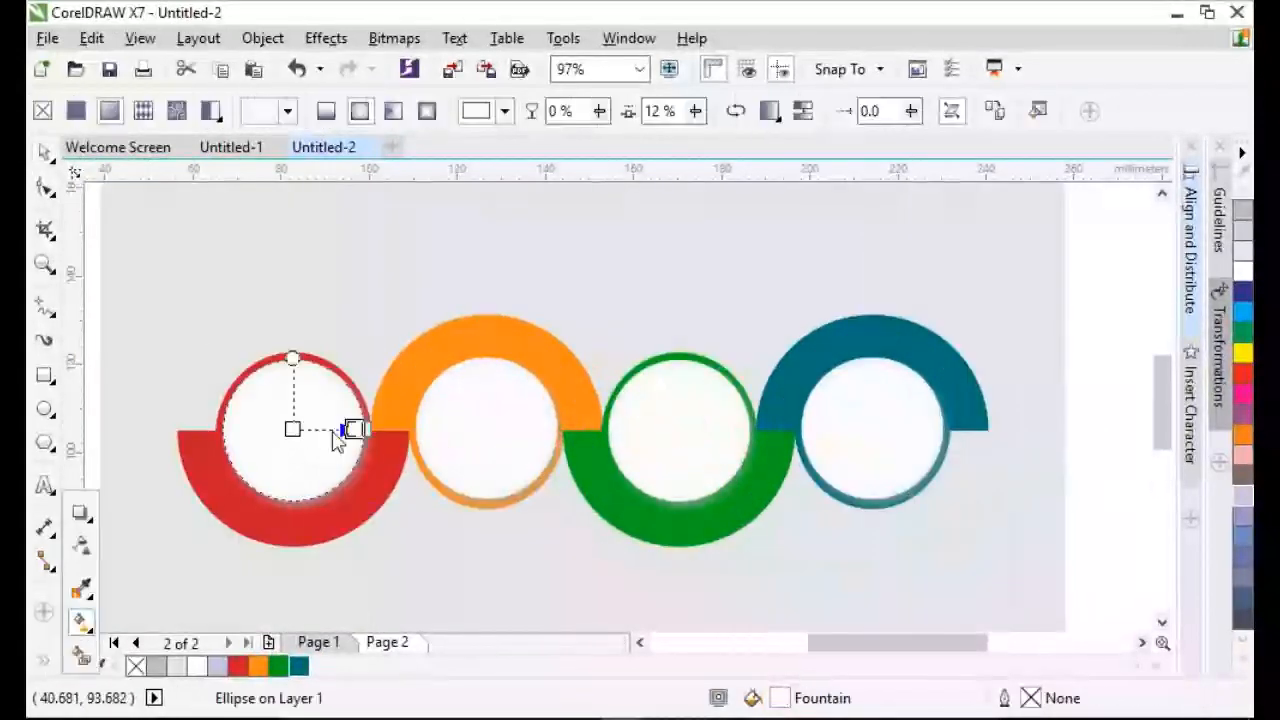
{"action": "left_click", "coordinate": [327, 111]}
{"action": "left_click_drag", "start_coordinate": [243, 390], "coordinate": [256, 388]}
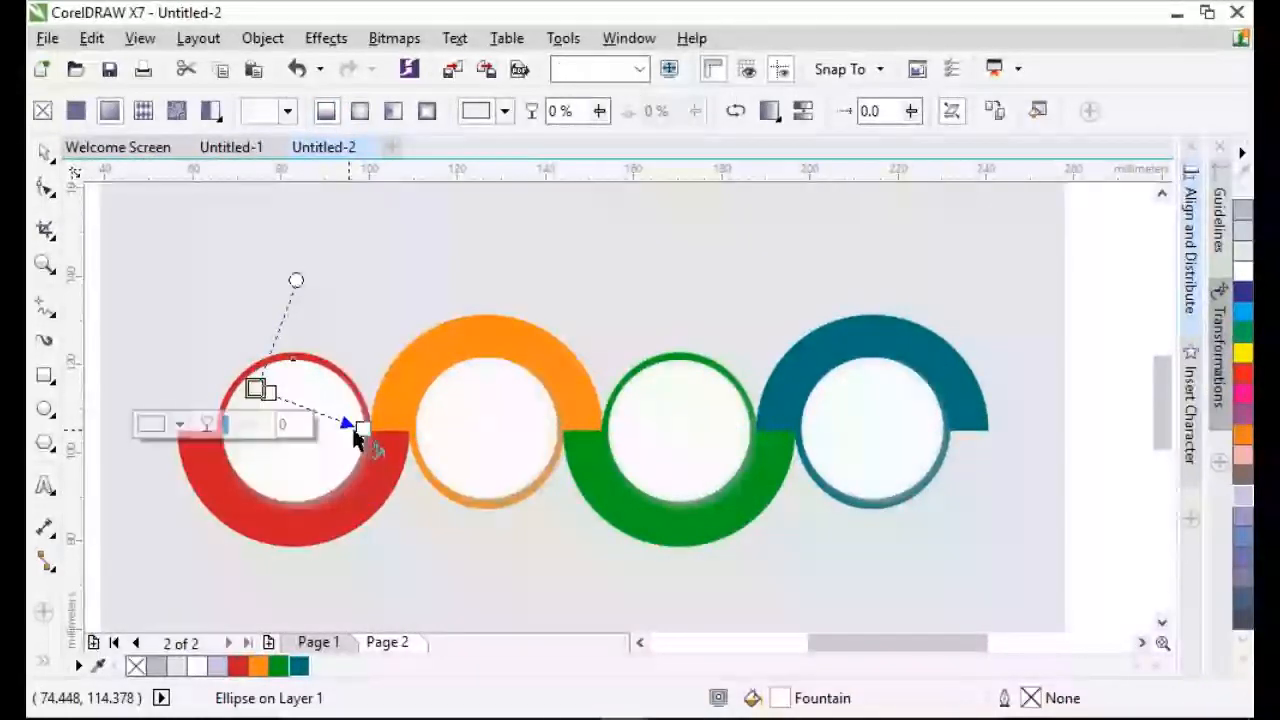
{"action": "left_click_drag", "start_coordinate": [362, 431], "coordinate": [337, 475]}
{"action": "double_click", "coordinate": [267, 397]}
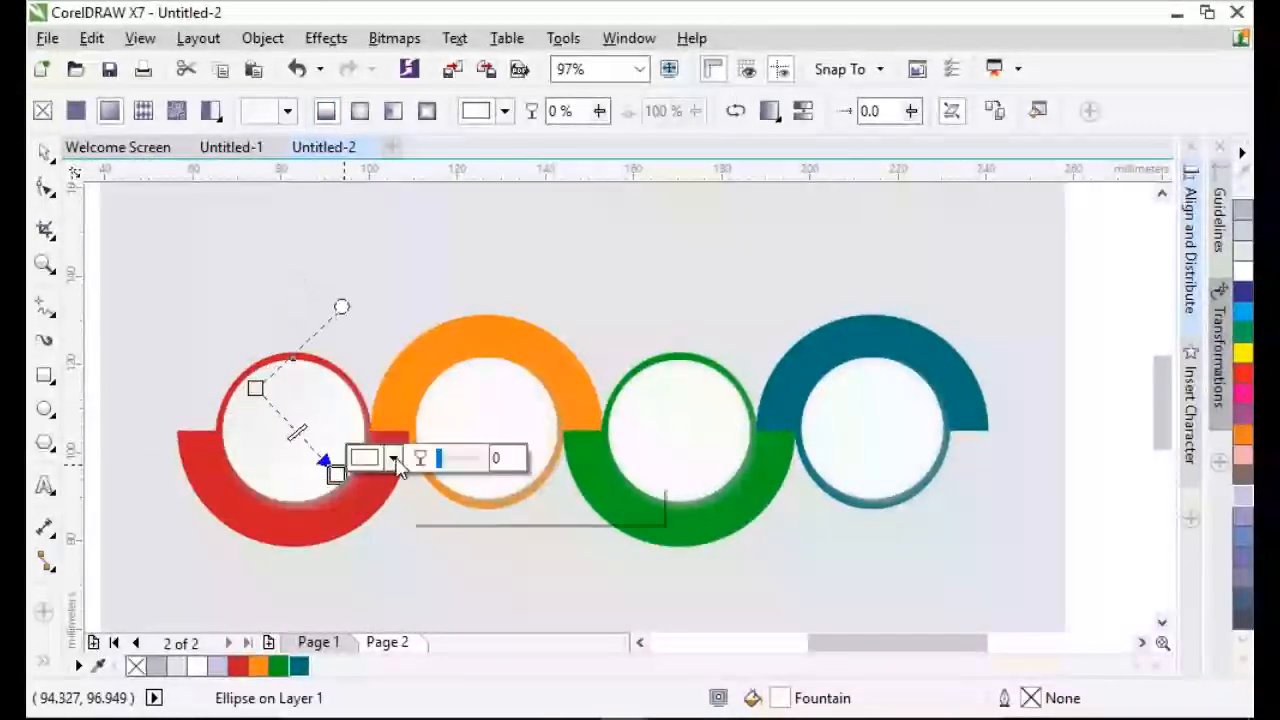
Set the first disc's gradient start colour to light grey and its end colour to near-white.
{"action": "left_click", "coordinate": [394, 457]}
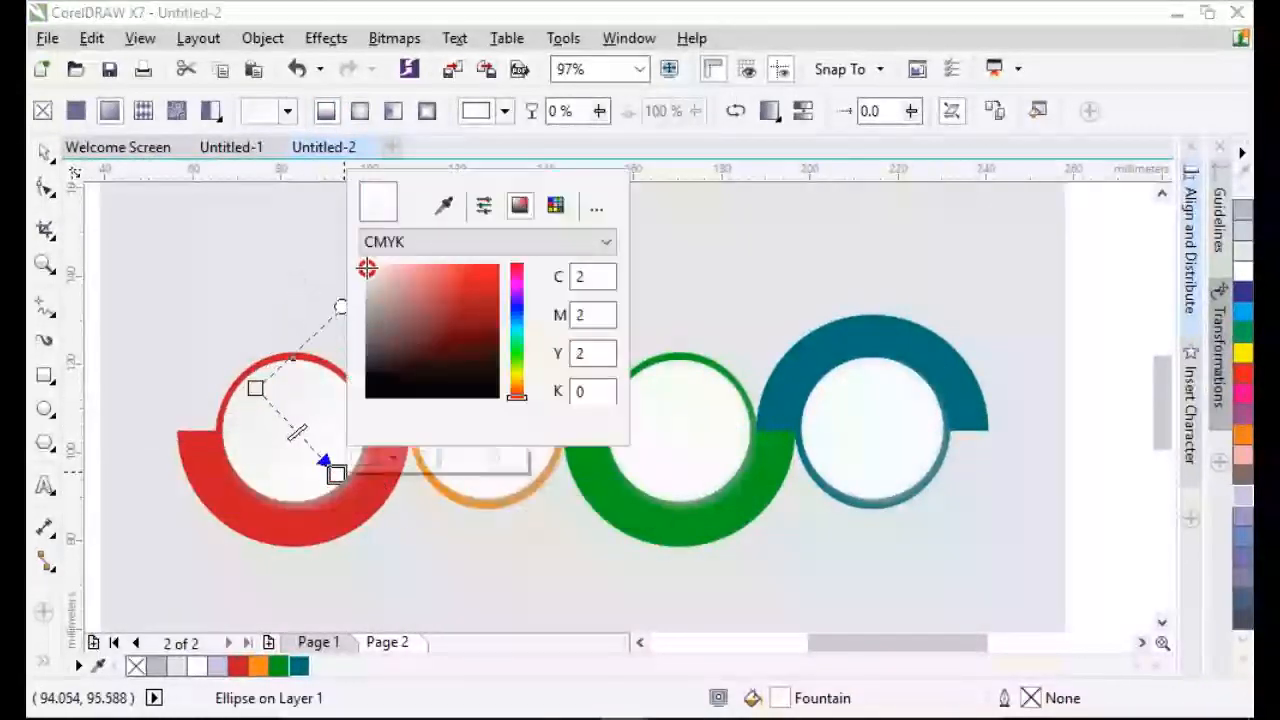
{"action": "left_click", "coordinate": [256, 389]}
{"action": "left_click", "coordinate": [394, 457]}
{"action": "left_click", "coordinate": [366, 282]}
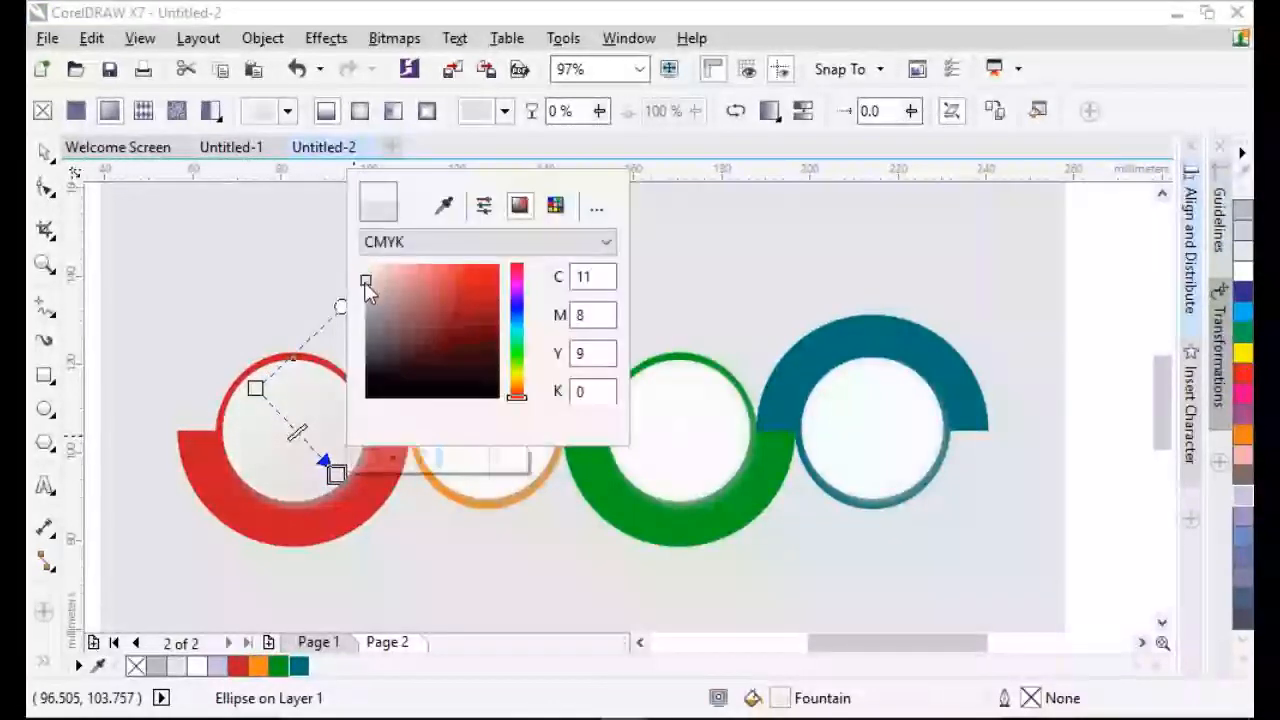
{"action": "left_click", "coordinate": [256, 389]}
{"action": "left_click", "coordinate": [312, 371]}
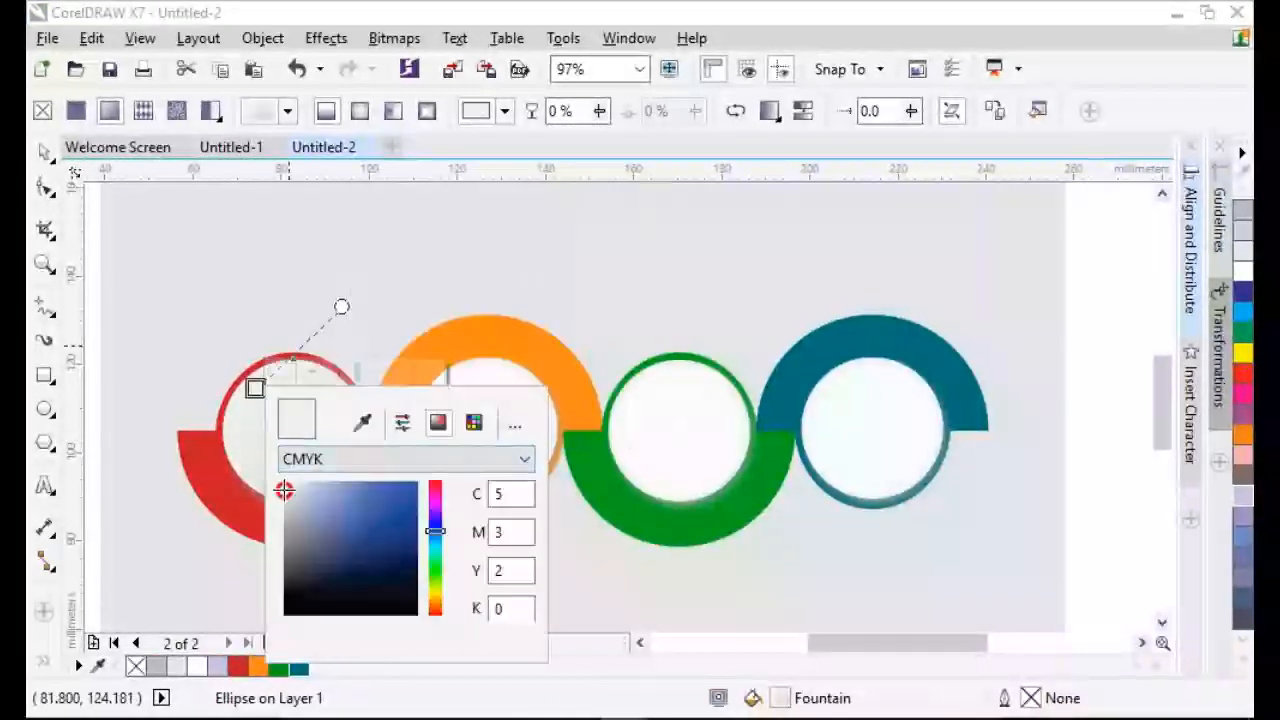
{"action": "left_click", "coordinate": [284, 502]}
{"action": "left_click", "coordinate": [336, 473]}
{"action": "left_click", "coordinate": [394, 457]}
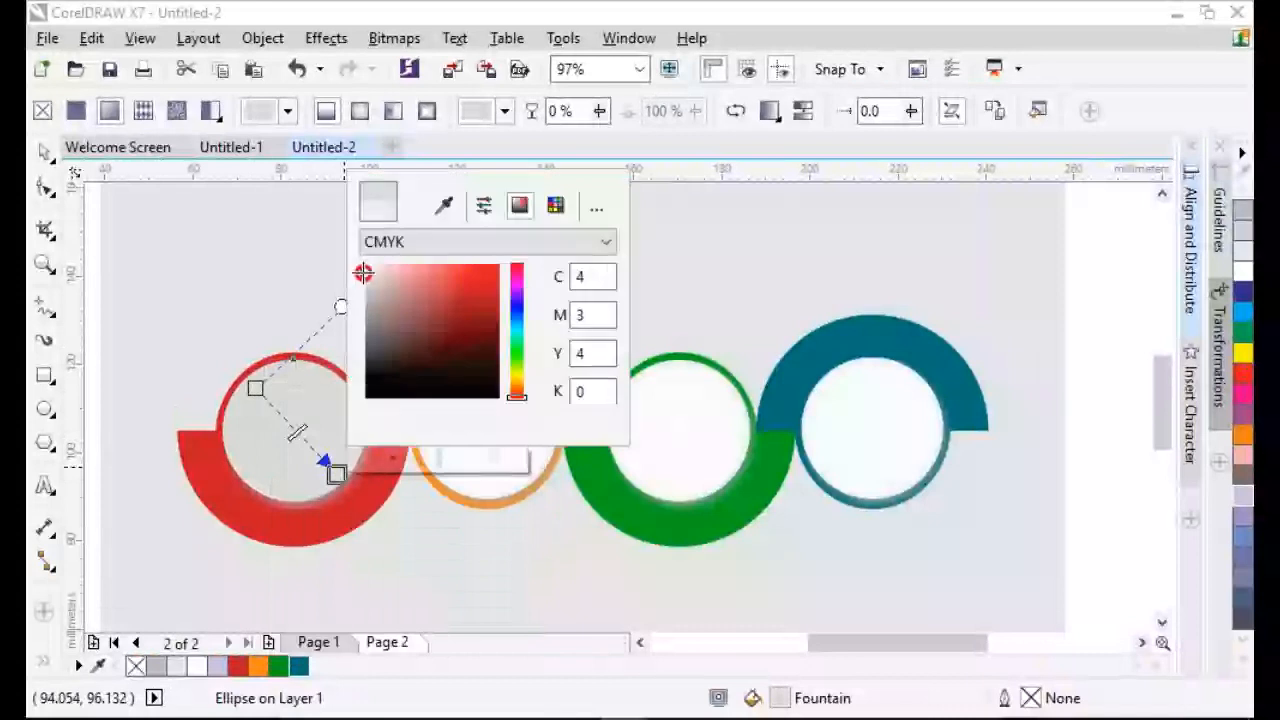
{"action": "left_click", "coordinate": [366, 273]}
{"action": "left_click", "coordinate": [277, 460]}
Shorten the first disc's diagonal gradient so that it ends near the disc's centre.
{"action": "left_click_drag", "start_coordinate": [336, 474], "coordinate": [323, 454]}
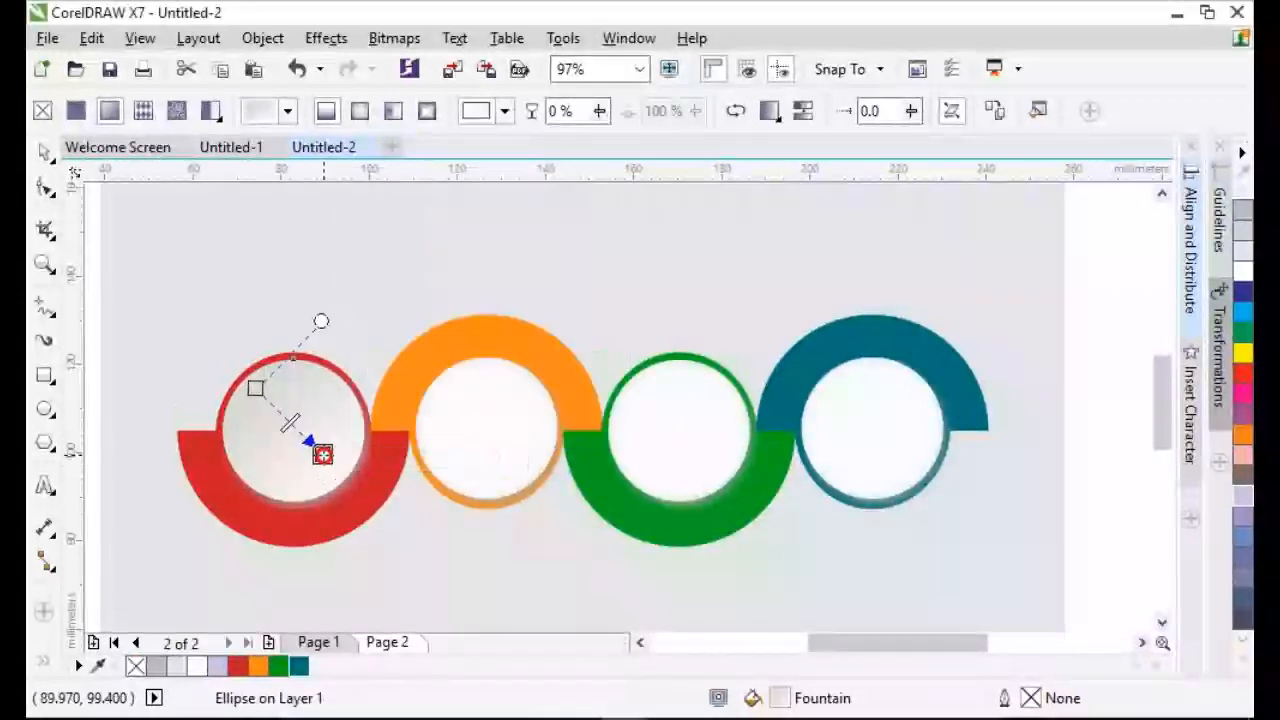
{"action": "left_click", "coordinate": [255, 385]}
{"action": "left_click_drag", "start_coordinate": [255, 385], "coordinate": [268, 393]}
{"action": "left_click_drag", "start_coordinate": [323, 454], "coordinate": [298, 436]}
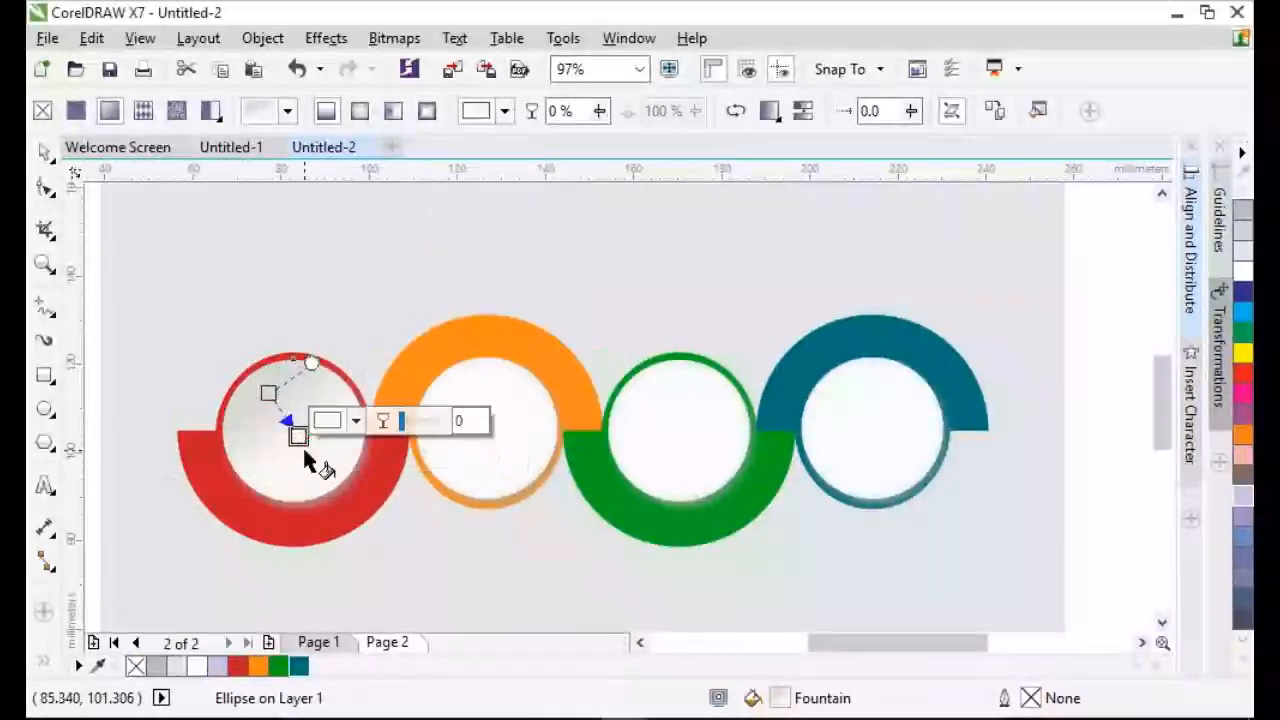
{"action": "left_click", "coordinate": [50, 145]}
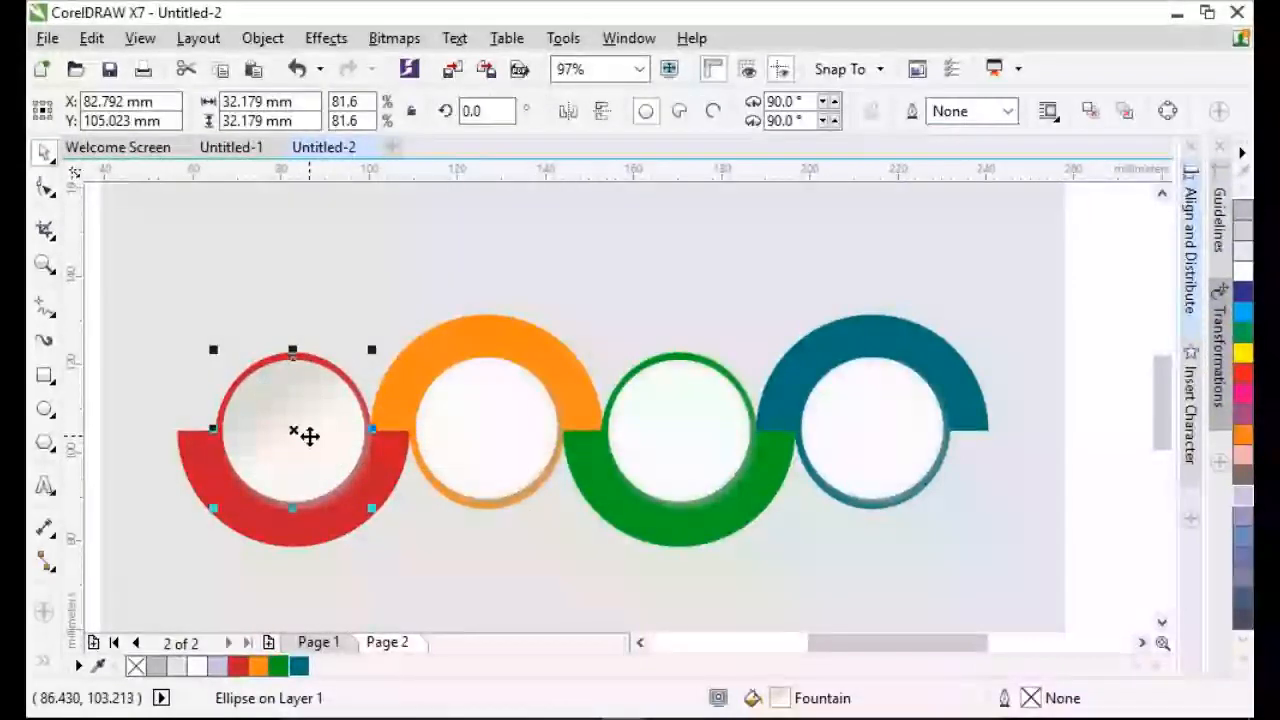
Copy the first disc's gradient fill onto the second, third and fourth discs.
{"action": "right_click", "coordinate": [309, 434]}
{"action": "left_click_drag", "start_coordinate": [287, 436], "coordinate": [663, 427]}
{"action": "right_click", "coordinate": [330, 432]}
{"action": "left_click", "coordinate": [208, 479]}
{"action": "key", "text": "ctrl+z"}
{"action": "left_click", "coordinate": [552, 523]}
{"action": "left_click", "coordinate": [706, 503]}
{"action": "left_click_drag", "start_coordinate": [822, 422], "coordinate": [852, 422]}
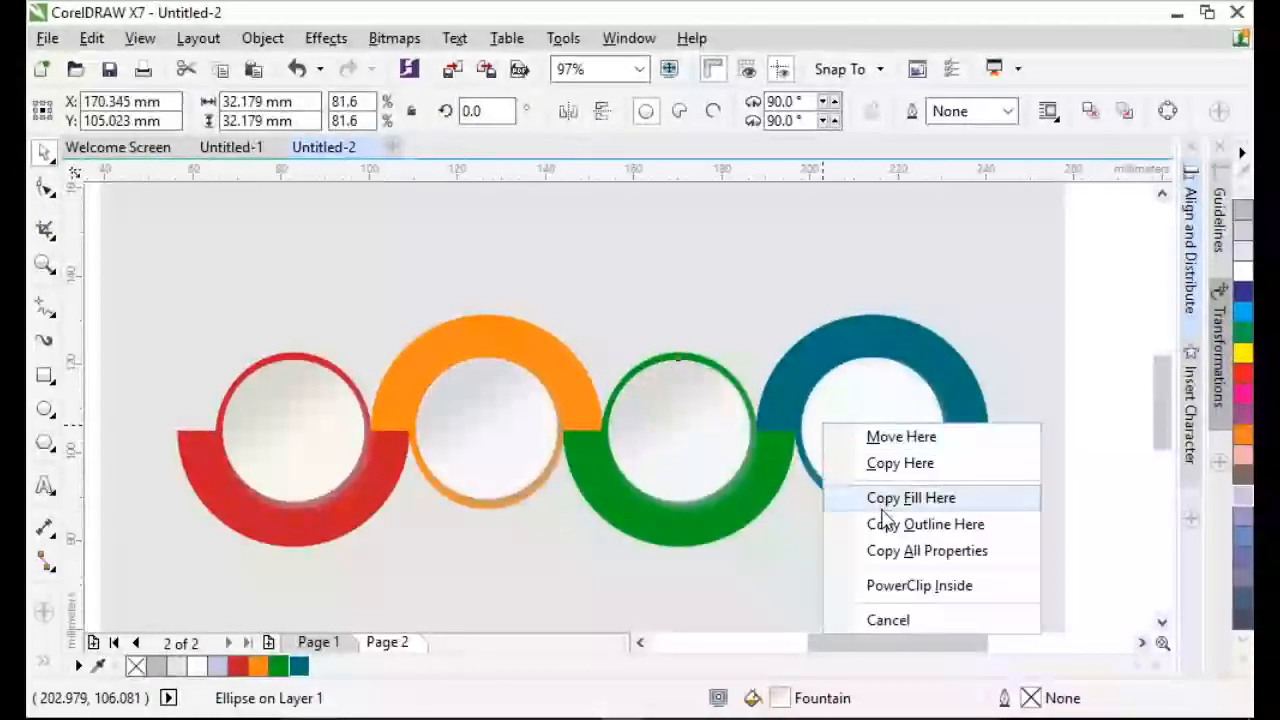
{"action": "left_click", "coordinate": [900, 494]}
{"action": "left_click", "coordinate": [998, 511]}
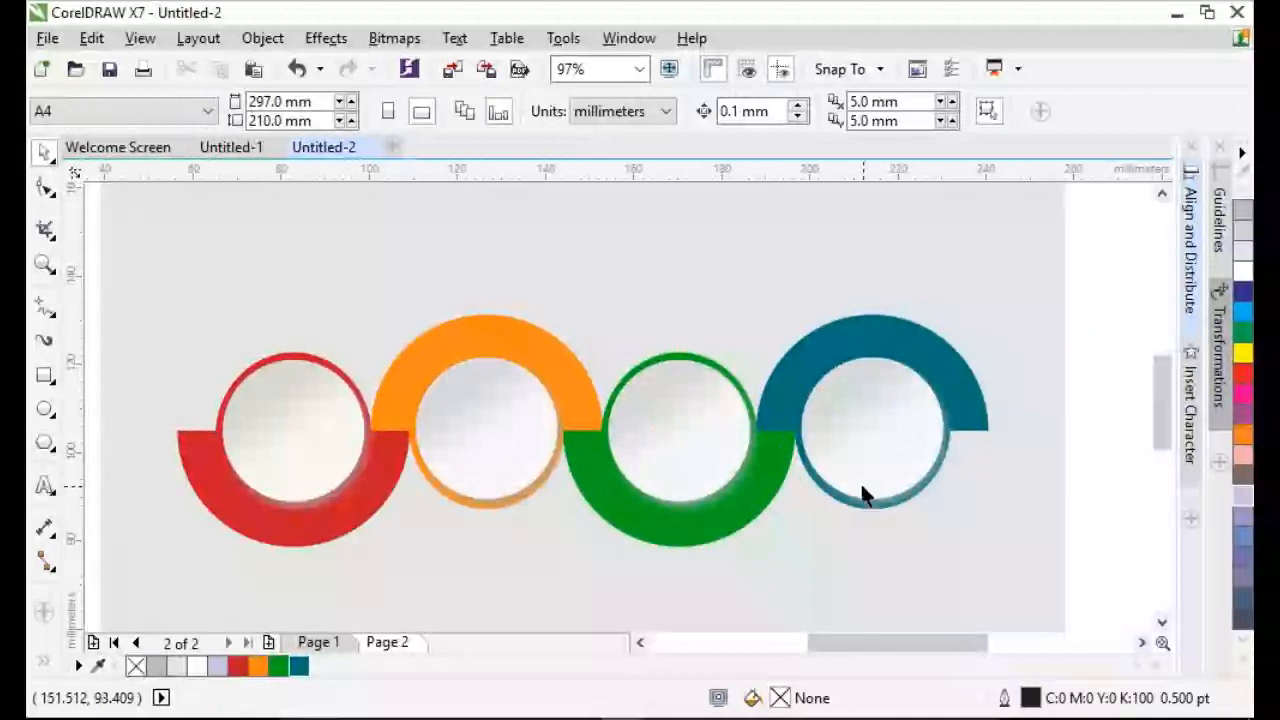
Add the artistic text "LEVEL 01" above the first circle and set its font to Impact.
{"action": "left_click", "coordinate": [44, 486]}
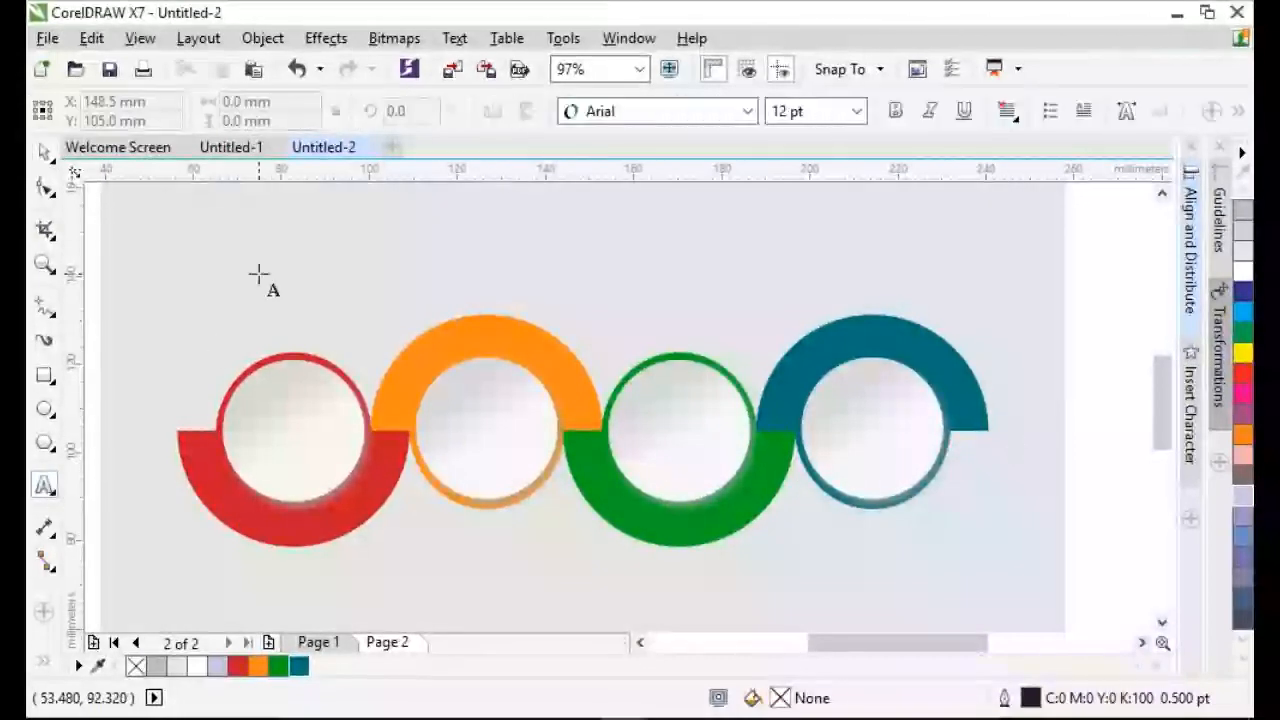
{"action": "left_click", "coordinate": [258, 272]}
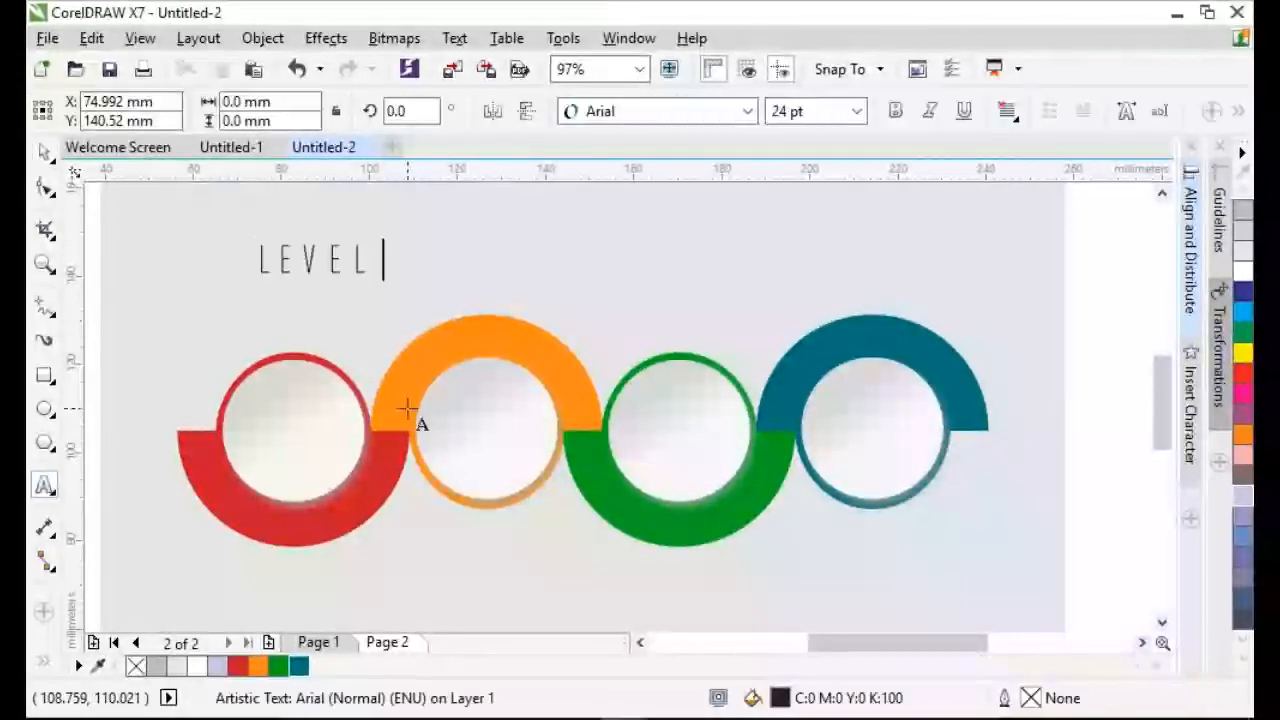
{"action": "key", "text": "ctrl+space"}
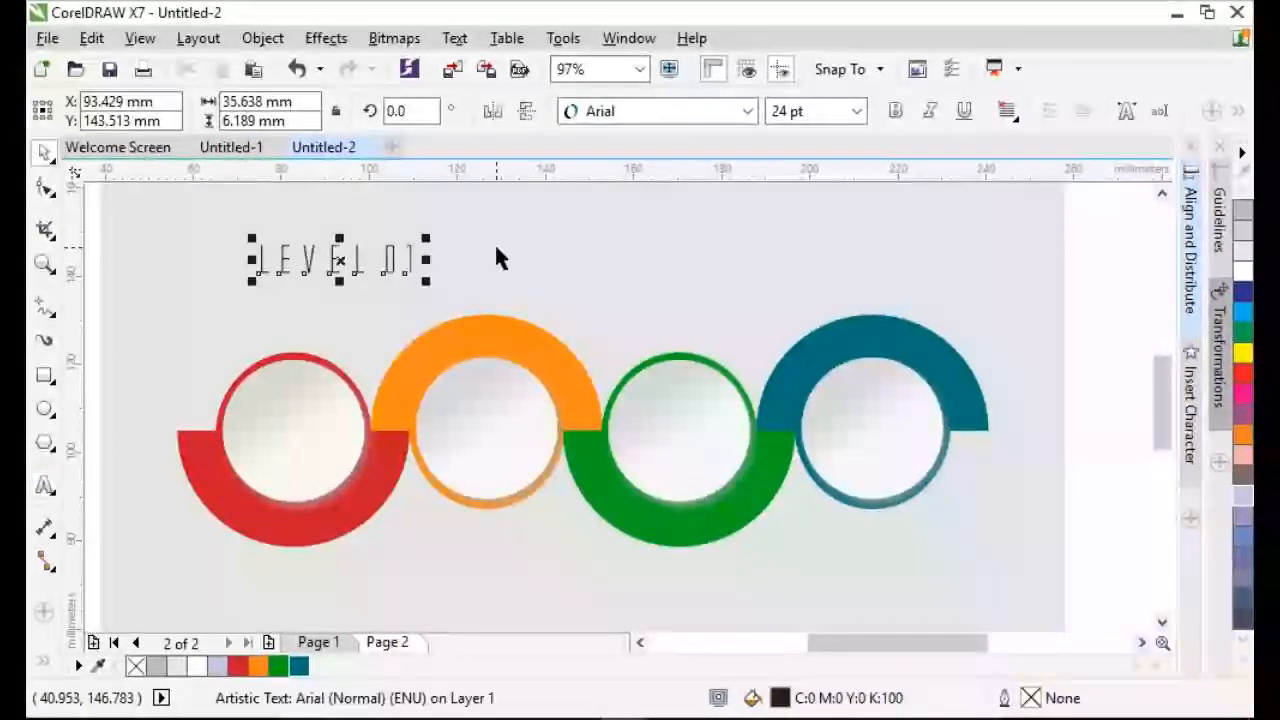
{"action": "left_click", "coordinate": [650, 111]}
{"action": "left_click", "coordinate": [660, 203]}
Centre the LEVEL 01 text on the first disc, fill it with solid black and stretch it to about 9.7 mm high.
{"action": "left_click_drag", "start_coordinate": [315, 280], "coordinate": [288, 457]}
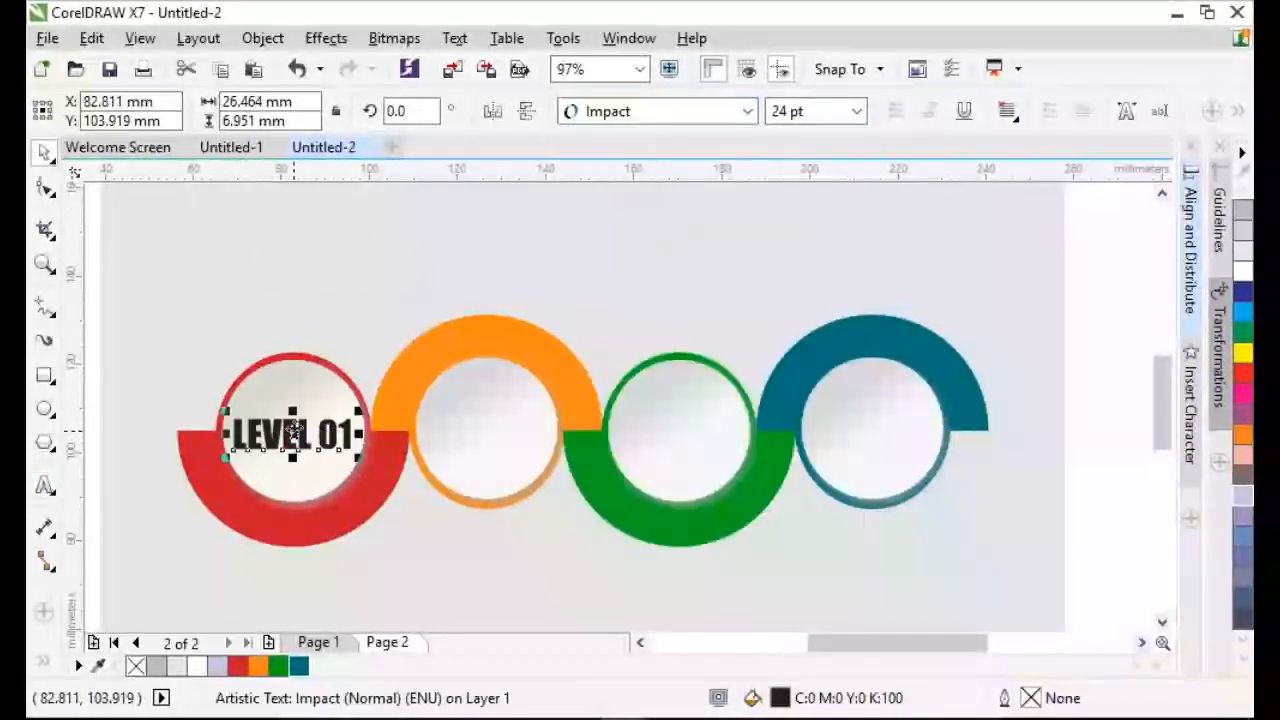
{"action": "scroll", "coordinate": [331, 451], "scroll_direction": "up", "scroll_amount": 2}
{"action": "left_click", "coordinate": [1246, 656]}
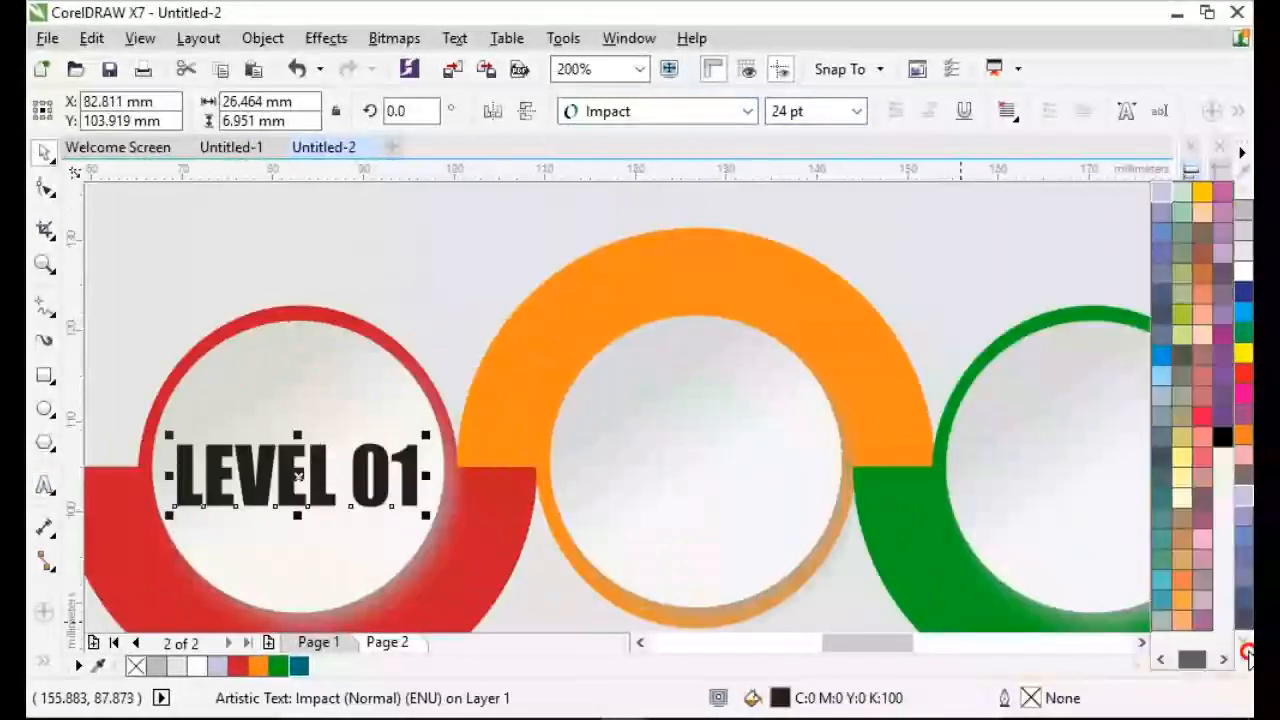
{"action": "left_click", "coordinate": [1222, 440]}
{"action": "left_click_drag", "start_coordinate": [297, 435], "coordinate": [303, 410]}
Place copies of the LEVEL 01 text at the centres of the second, third and fourth discs.
{"action": "left_click_drag", "start_coordinate": [301, 467], "coordinate": [1086, 460]}
{"action": "right_click", "coordinate": [695, 463]}
{"action": "left_click", "coordinate": [694, 465]}
{"action": "right_click", "coordinate": [1086, 460]}
{"action": "left_click_drag", "start_coordinate": [892, 642], "coordinate": [930, 648]}
{"action": "left_click_drag", "start_coordinate": [663, 463], "coordinate": [1058, 463]}
{"action": "right_click", "coordinate": [1058, 463]}
Change the copied labels on the second, third and fourth discs to LEVEL 02, LEVEL 03 and LEVEL 04.
{"action": "double_click", "coordinate": [752, 472]}
{"action": "key", "text": "BackSpace"}
{"action": "type", "text": "3"}
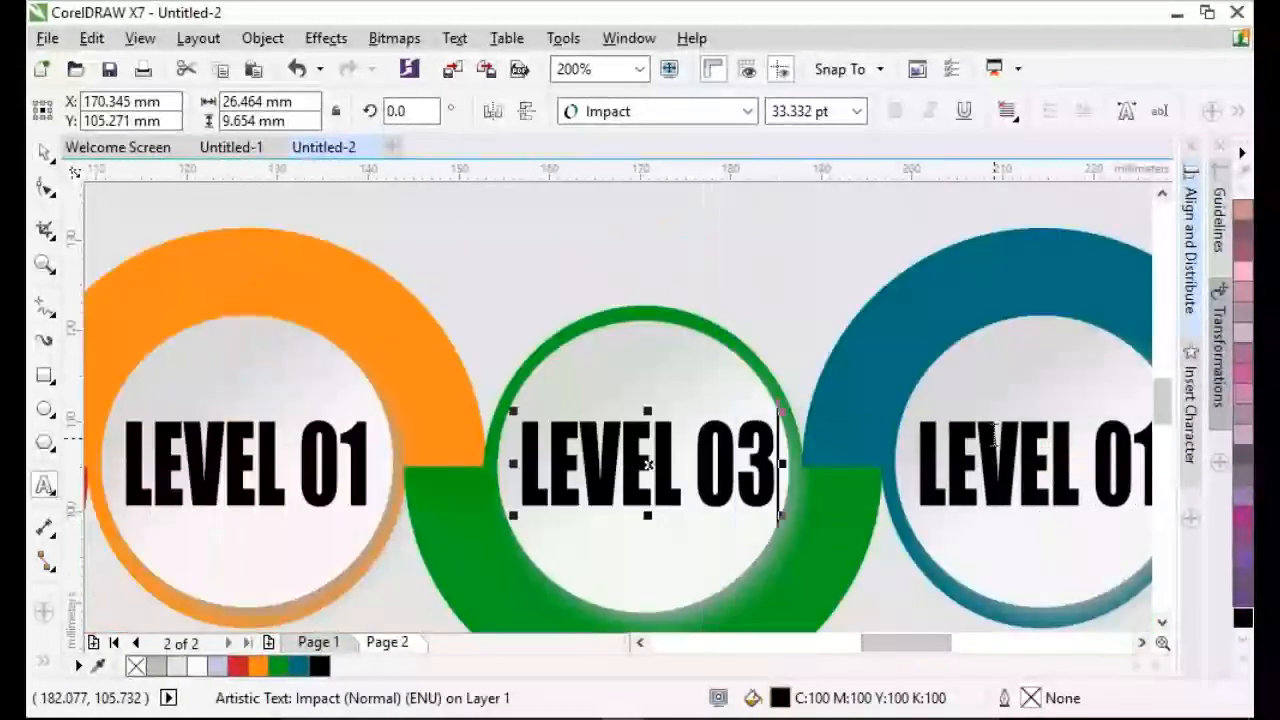
{"action": "left_click", "coordinate": [1134, 463]}
{"action": "key", "text": "BackSpace"}
{"action": "type", "text": "4"}
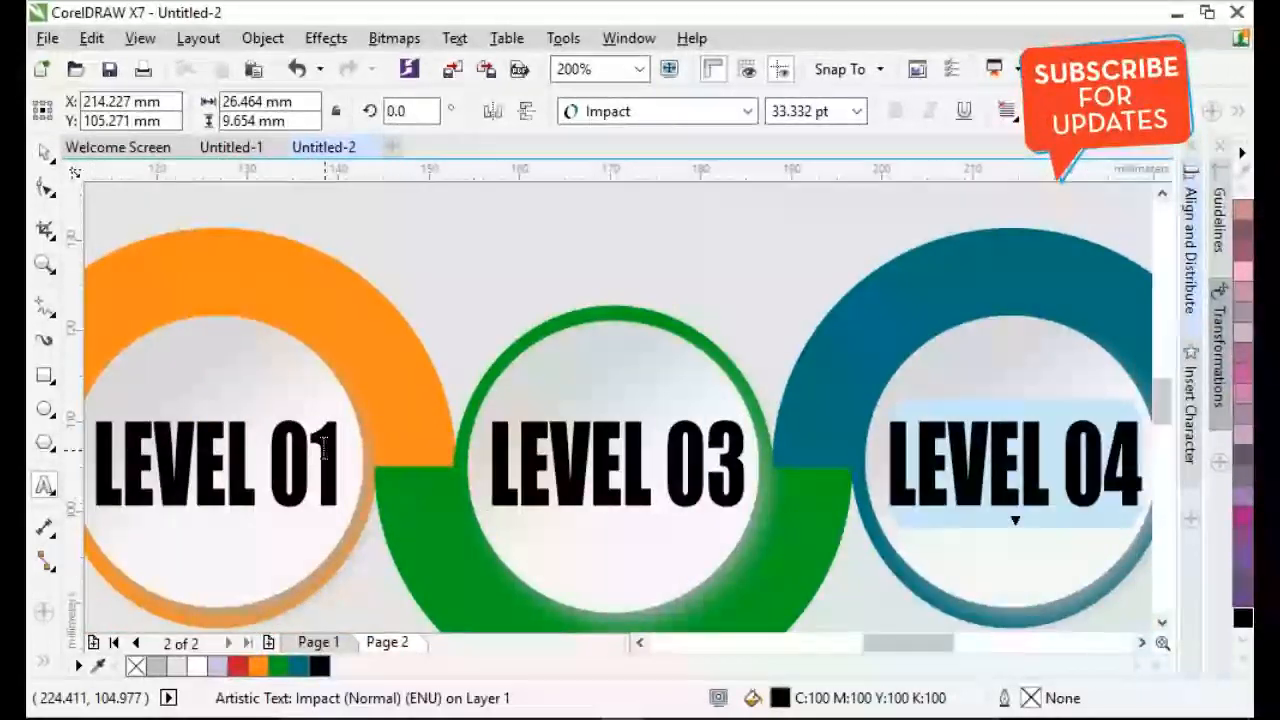
{"action": "left_click", "coordinate": [346, 460]}
{"action": "key", "text": "BackSpace"}
{"action": "type", "text": "2"}
{"action": "left_click", "coordinate": [44, 153]}
{"action": "scroll", "coordinate": [286, 438], "scroll_direction": "down", "scroll_amount": 1}
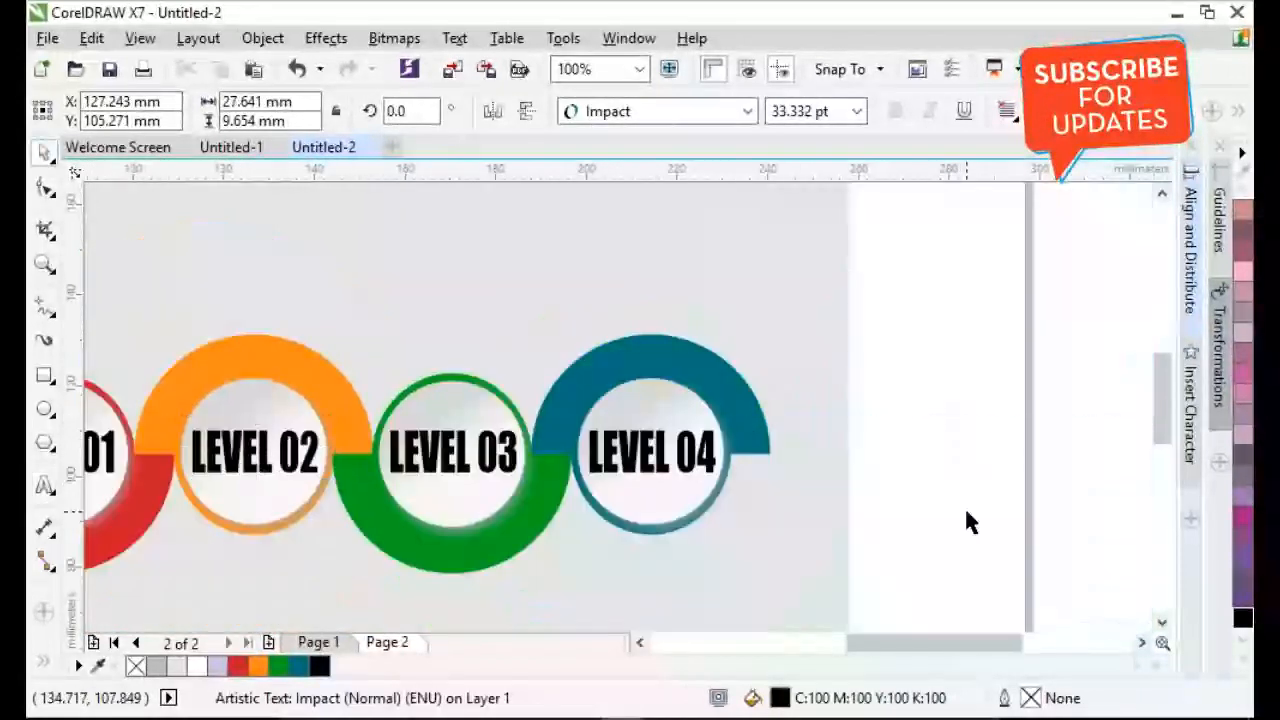
{"action": "left_click", "coordinate": [954, 508]}
{"action": "key", "text": "F4"}
{"action": "key", "text": "F2"}
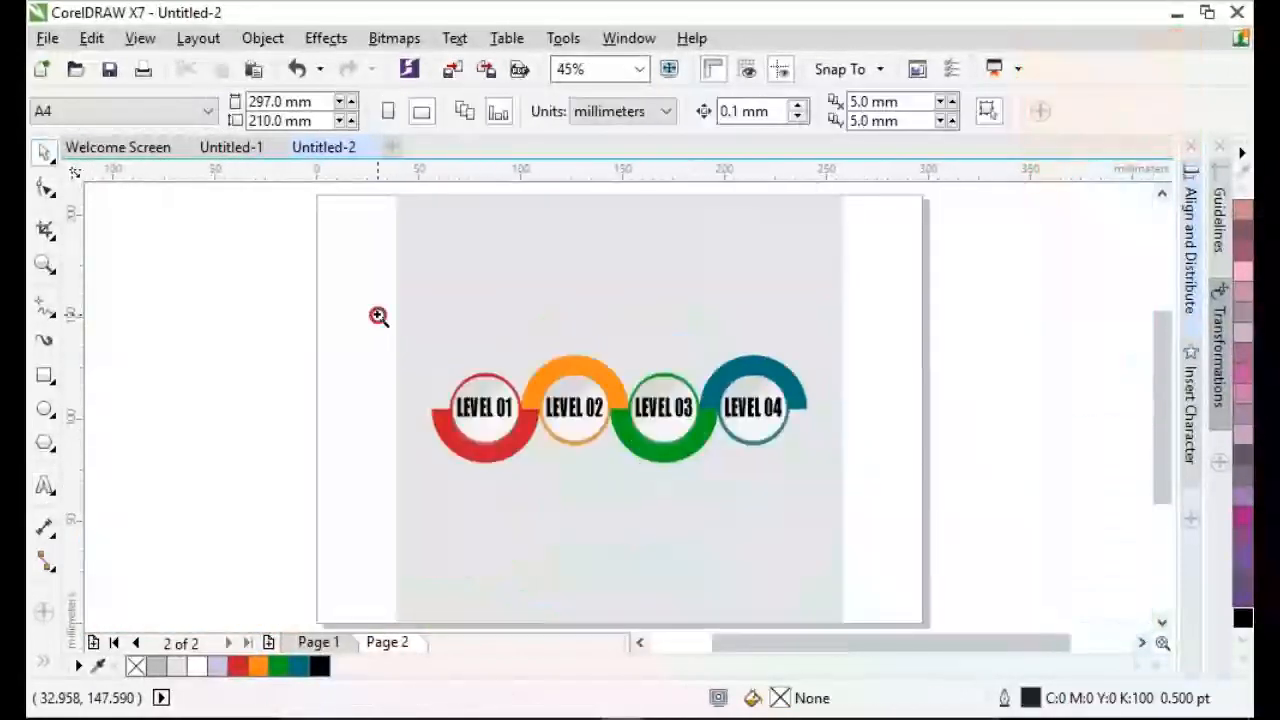
{"action": "left_click_drag", "start_coordinate": [377, 315], "coordinate": [873, 511]}
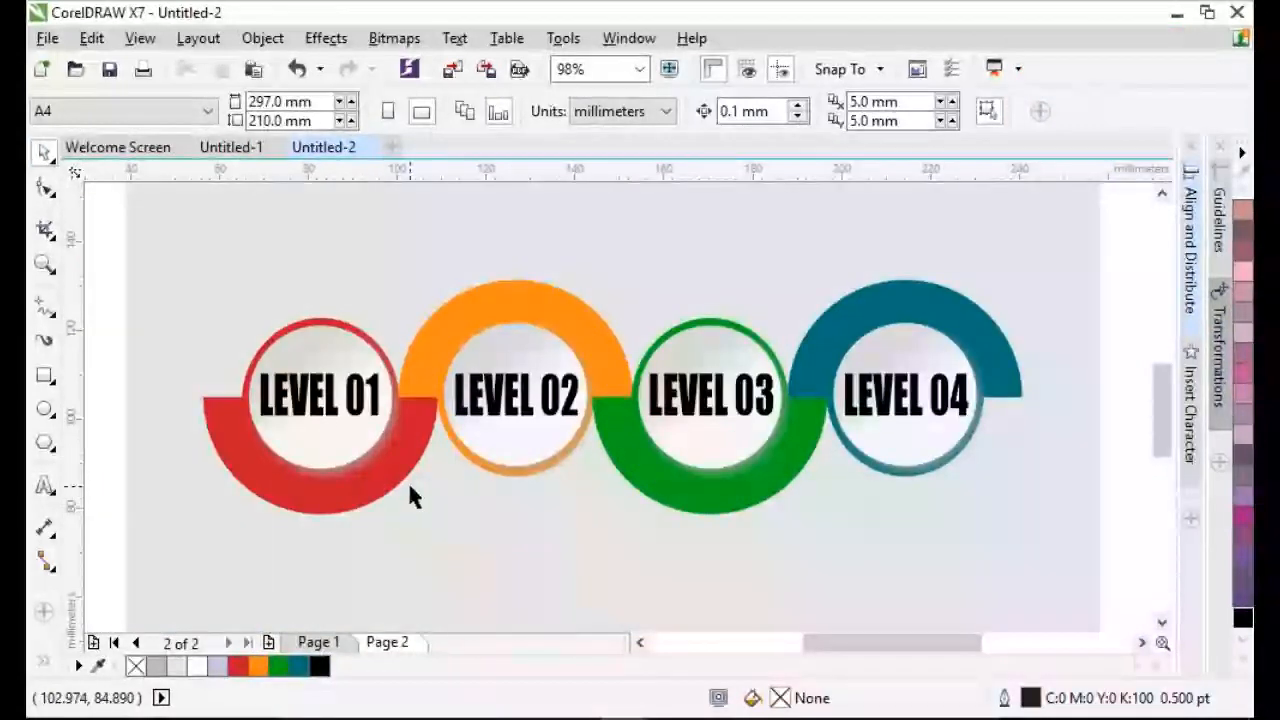
{"action": "scroll", "coordinate": [414, 494], "scroll_direction": "down", "scroll_amount": 2}
{"action": "left_click", "coordinate": [1155, 455]}
{"action": "left_click_drag", "start_coordinate": [1155, 455], "coordinate": [1155, 480]}
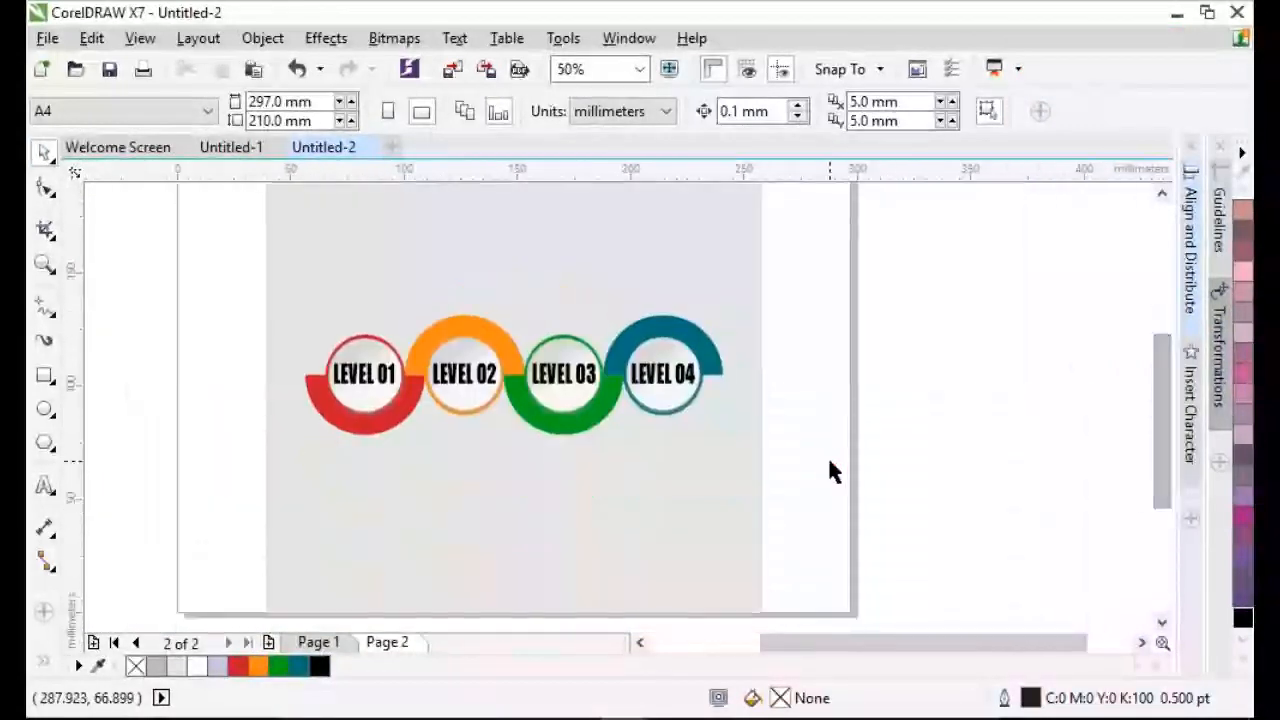
Draw a downward-pointing three-sided polygon about 11.5 mm wide and 7.5 mm high below the first circle's red half-ring.
{"action": "left_click", "coordinate": [44, 409]}
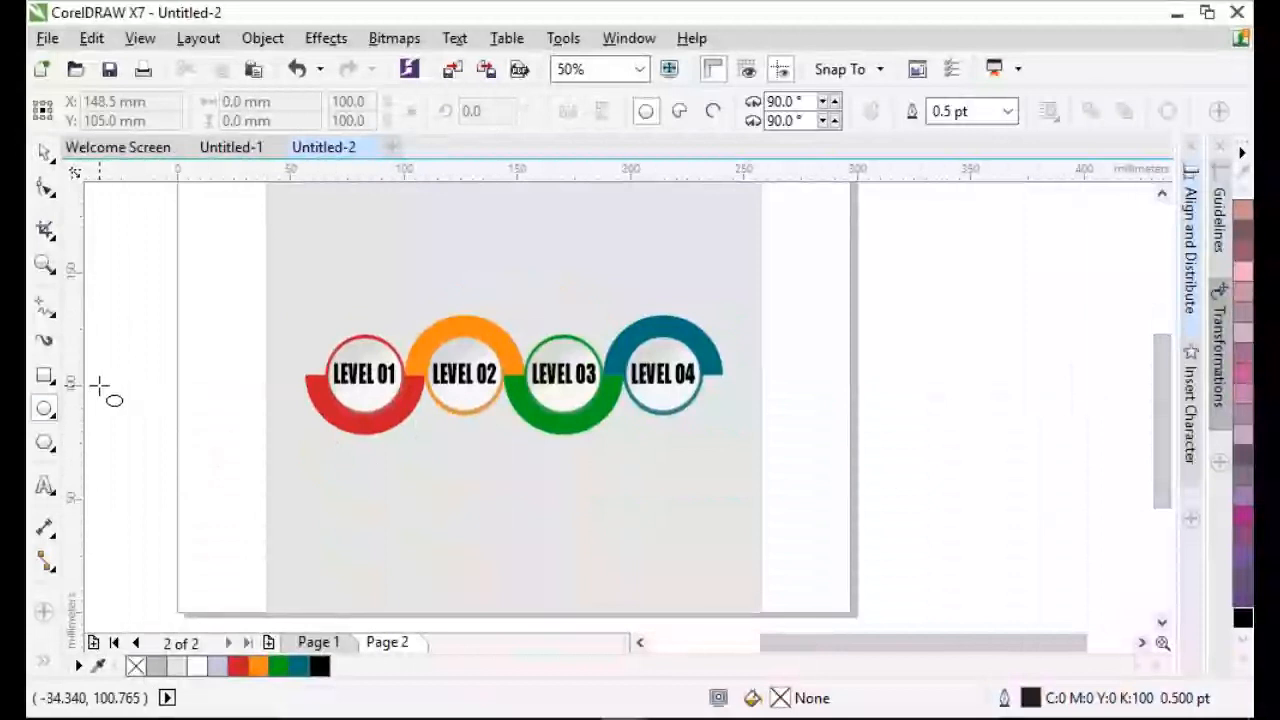
{"action": "left_click", "coordinate": [46, 374]}
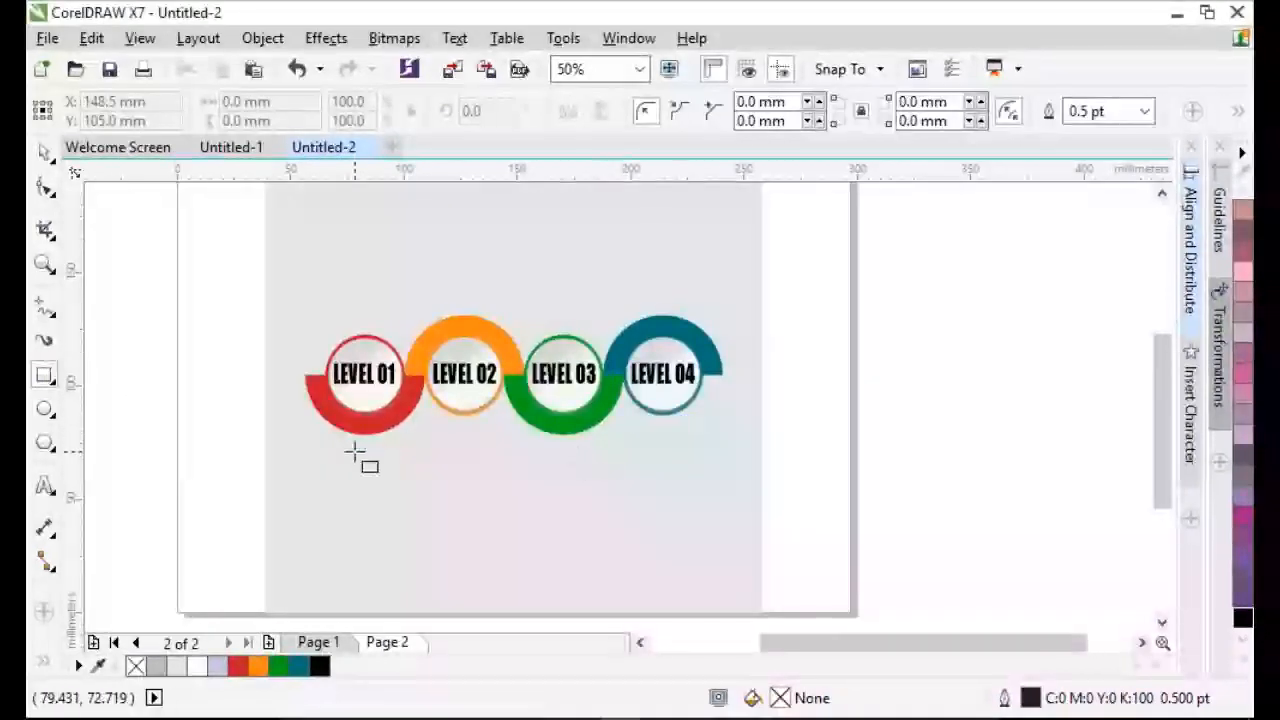
{"action": "left_click", "coordinate": [46, 443]}
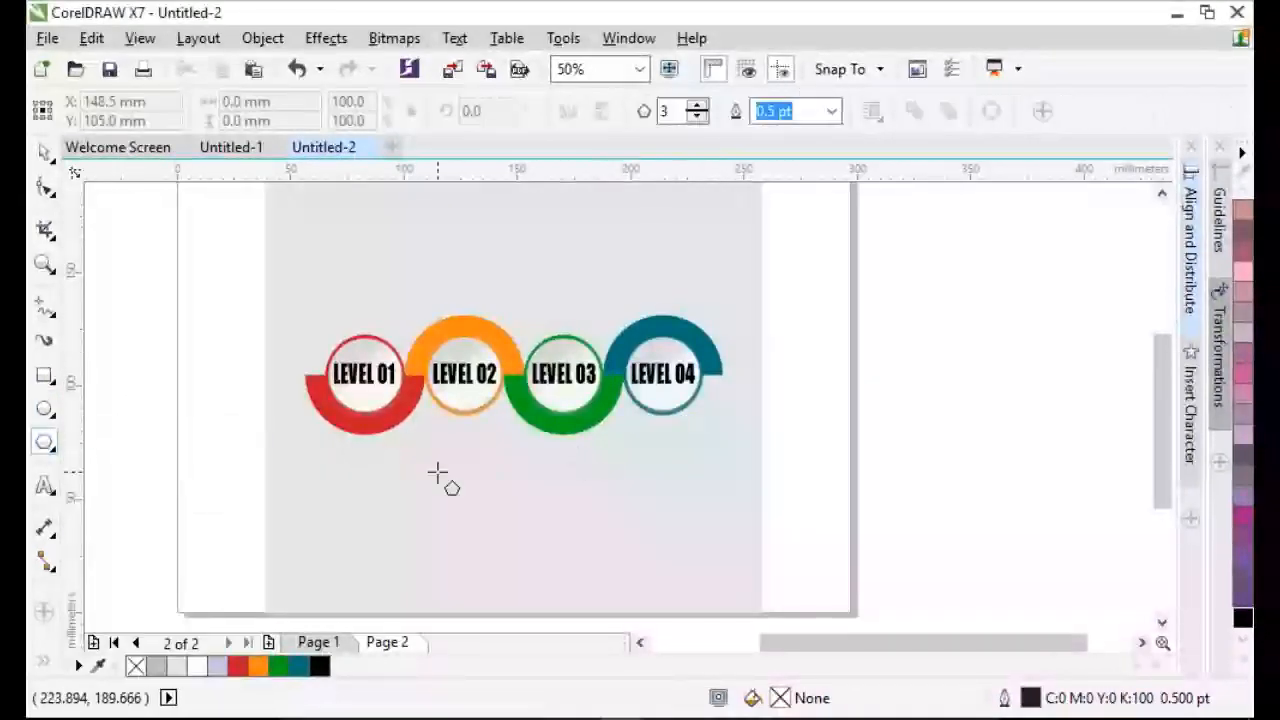
{"action": "mouse_move", "coordinate": [432, 468]}
{"action": "left_mouse_down"}
{"action": "mouse_move", "coordinate": [469, 514]}
{"action": "mouse_move", "coordinate": [468, 420]}
{"action": "mouse_move", "coordinate": [446, 477]}
{"action": "mouse_move", "coordinate": [443, 431]}
{"action": "mouse_move", "coordinate": [238, 481]}
{"action": "left_mouse_up"}
{"action": "key", "text": "space"}
{"action": "scroll", "coordinate": [406, 449], "scroll_direction": "up", "scroll_amount": 3}
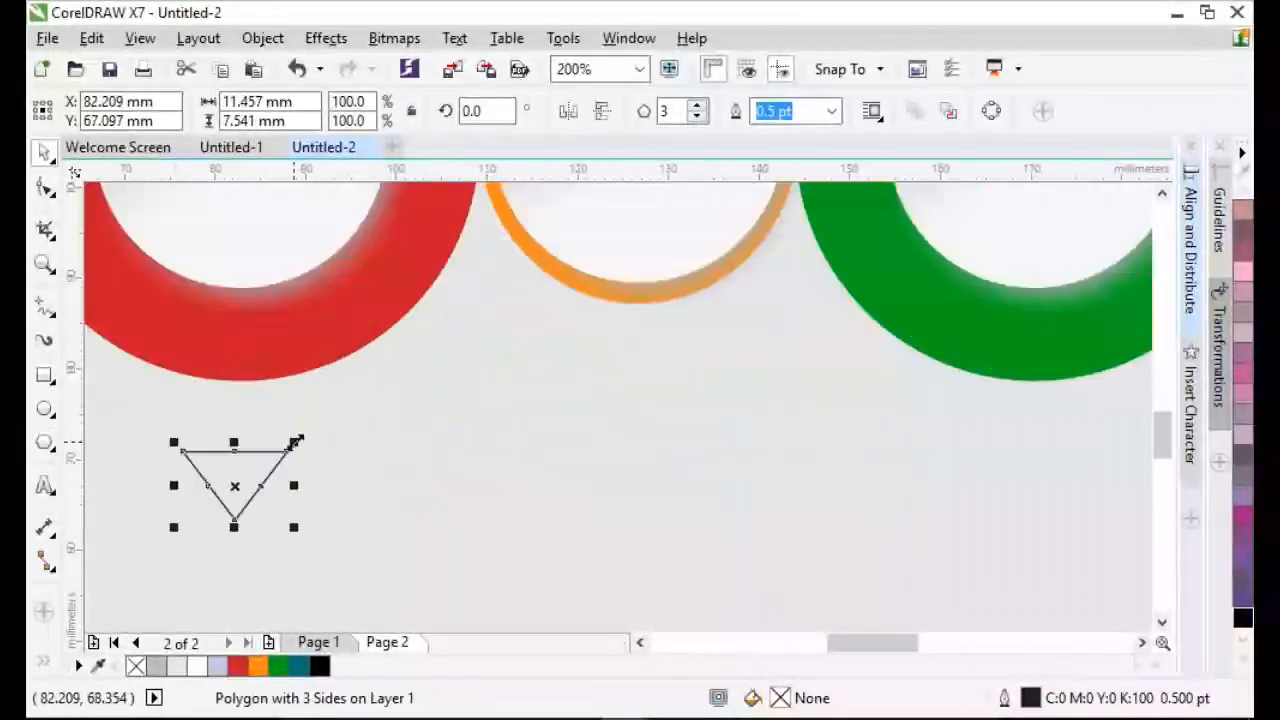
Scale the triangle down proportionally about its centre to about 6.5 mm wide.
{"action": "left_click_drag", "start_coordinate": [300, 443], "coordinate": [272, 484]}
{"action": "scroll", "coordinate": [285, 447], "scroll_direction": "up", "scroll_amount": 2}
{"action": "scroll", "coordinate": [283, 450], "scroll_direction": "down", "scroll_amount": 2}
{"action": "scroll", "coordinate": [284, 450], "scroll_direction": "down", "scroll_amount": 2}
{"action": "scroll", "coordinate": [286, 443], "scroll_direction": "up", "scroll_amount": 3}
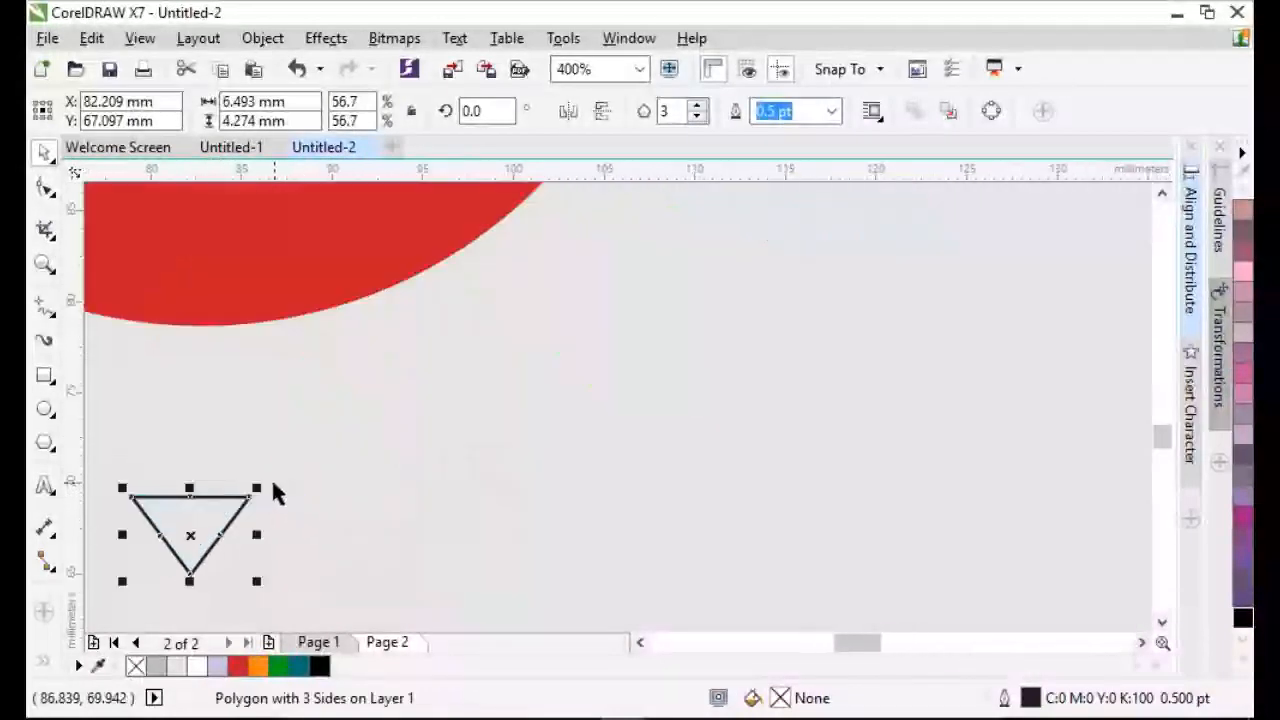
Fill the small triangle with the red of the first half-ring and remove its outline.
{"action": "left_click", "coordinate": [232, 666]}
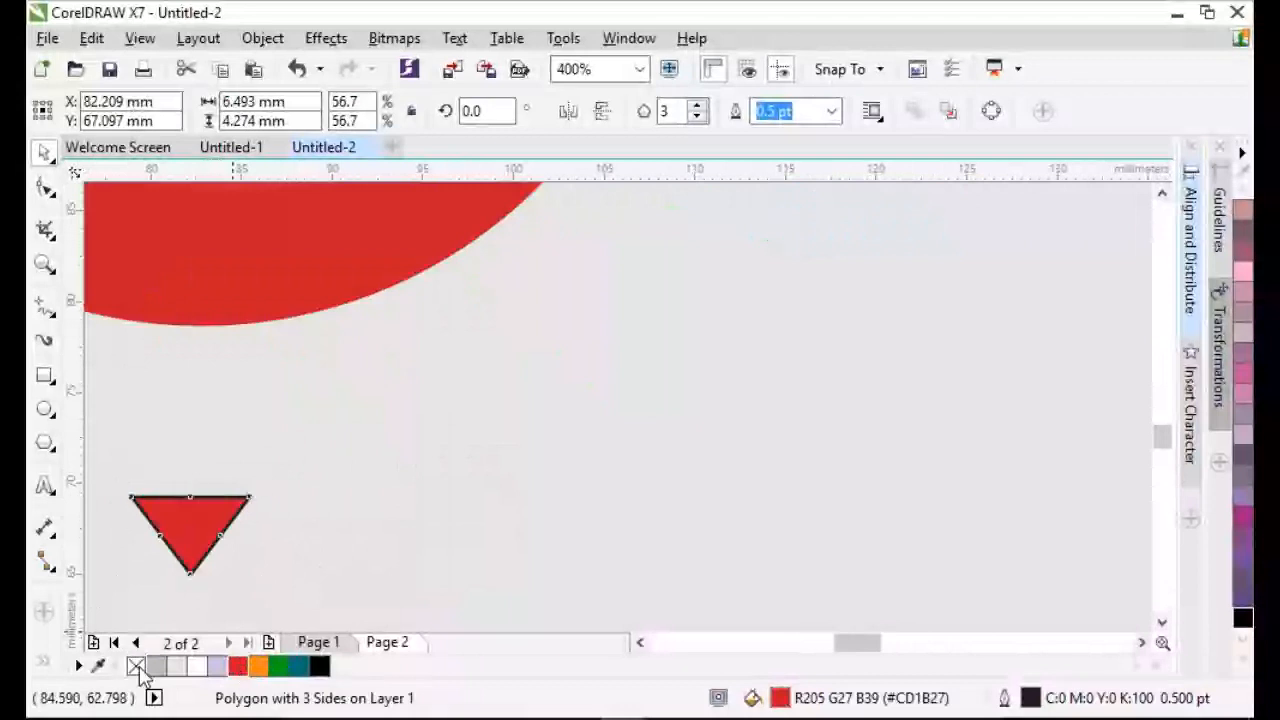
{"action": "right_click", "coordinate": [136, 666]}
{"action": "scroll", "coordinate": [203, 600], "scroll_direction": "down", "scroll_amount": 2}
{"action": "scroll", "coordinate": [996, 526], "scroll_direction": "down", "scroll_amount": 1}
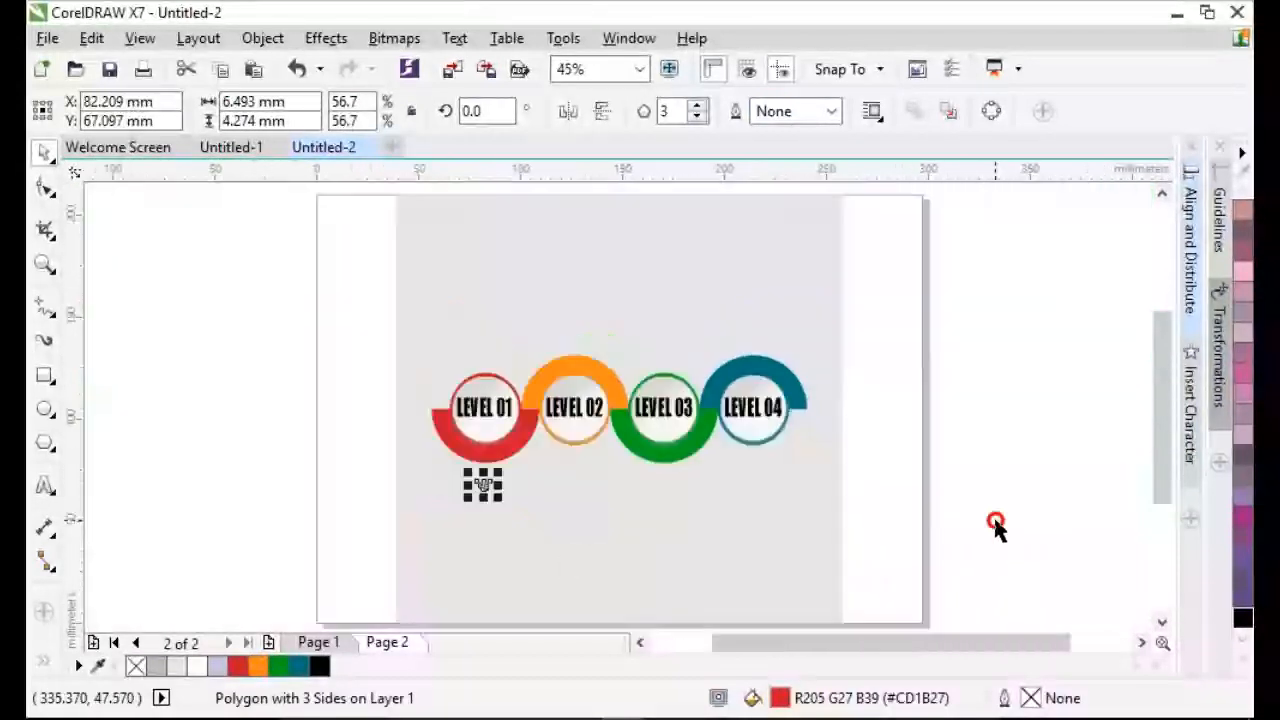
{"action": "left_click", "coordinate": [996, 526]}
{"action": "left_click", "coordinate": [490, 485]}
{"action": "left_click", "coordinate": [906, 462]}
Weld the red half-ring and the thin red ring around the LEVEL 01 disc into one shape.
{"action": "scroll", "coordinate": [517, 447], "scroll_direction": "up", "scroll_amount": 1}
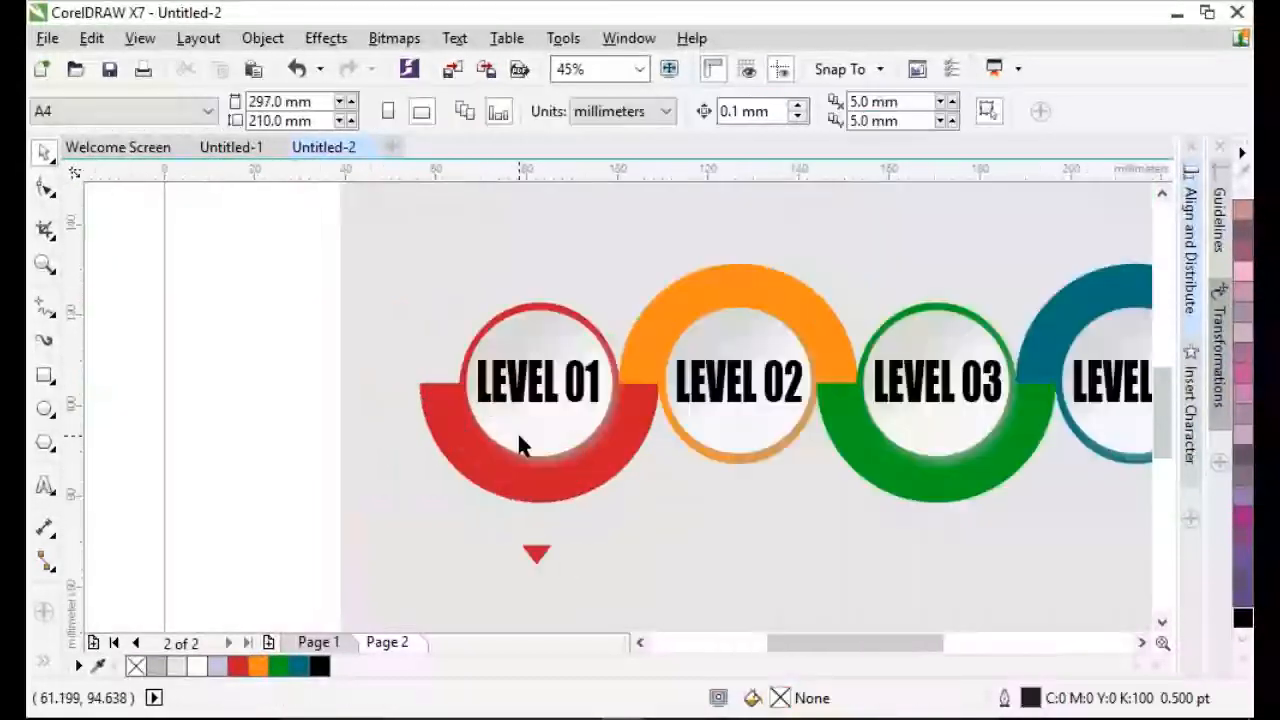
{"action": "left_click", "coordinate": [524, 484]}
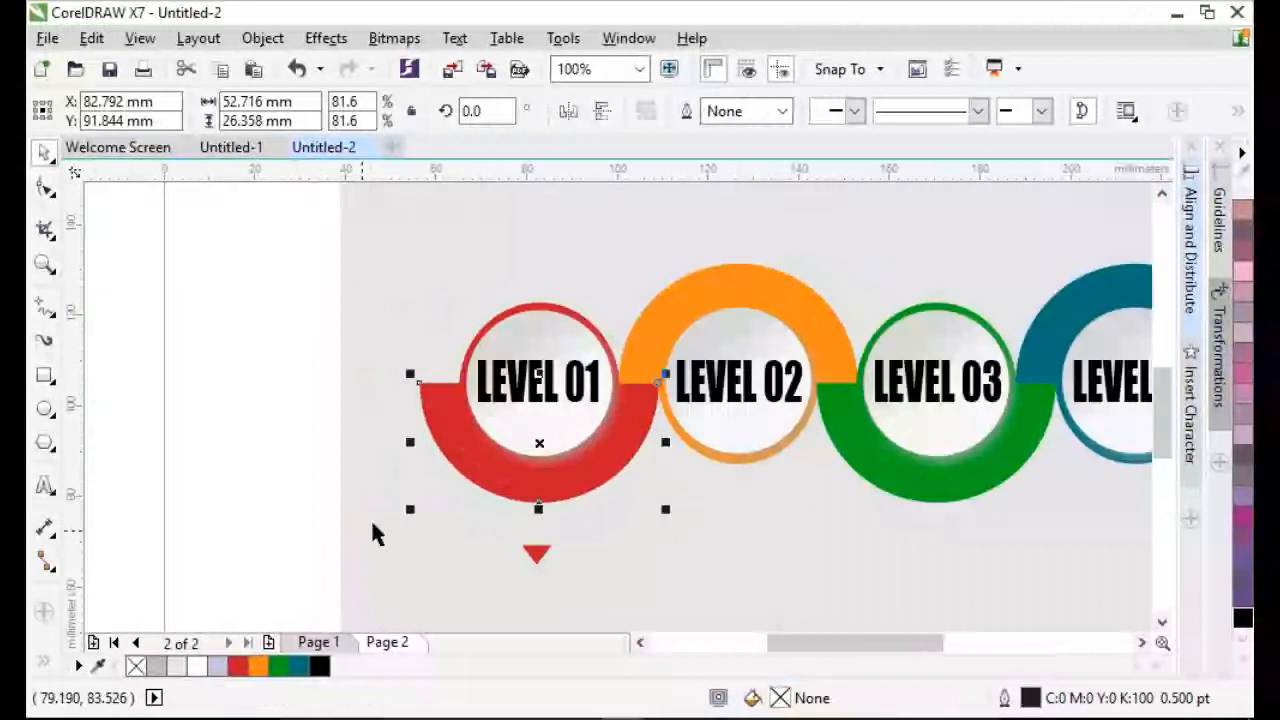
{"action": "left_click", "coordinate": [548, 314], "text": "shift"}
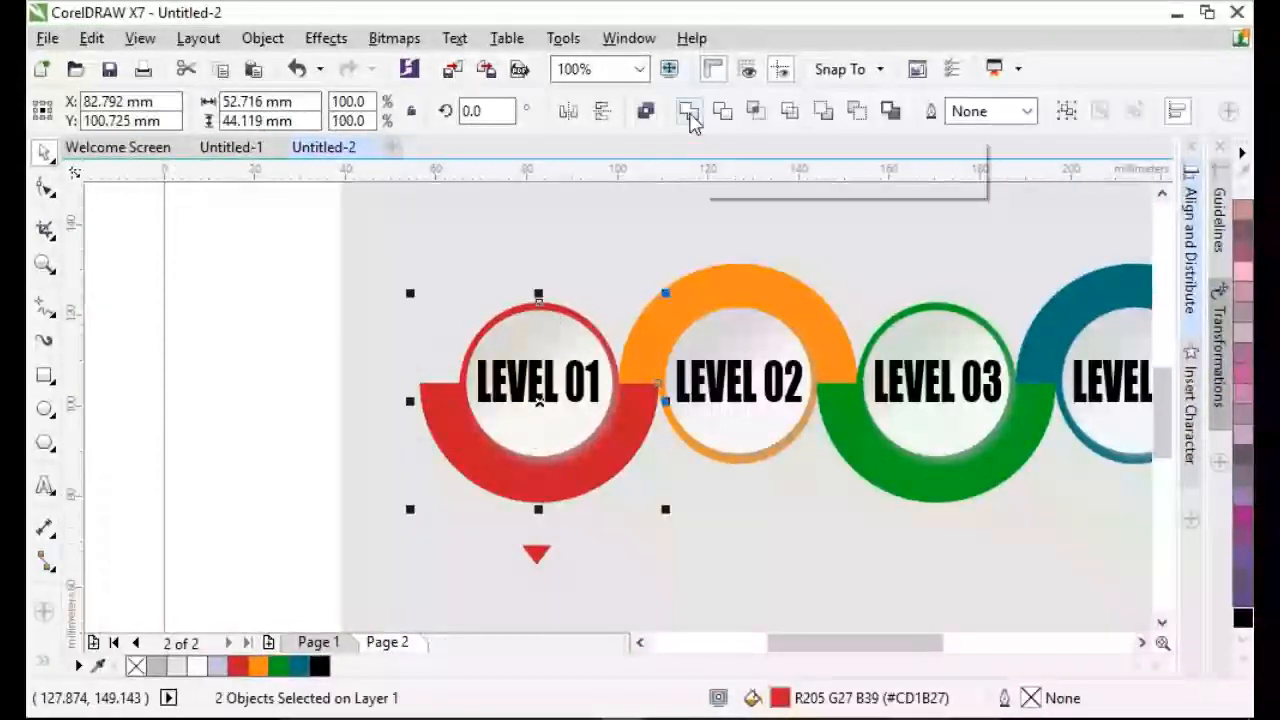
{"action": "left_click", "coordinate": [690, 115]}
{"action": "left_click", "coordinate": [702, 452]}
{"action": "left_click", "coordinate": [646, 412]}
{"action": "left_click", "coordinate": [802, 470]}
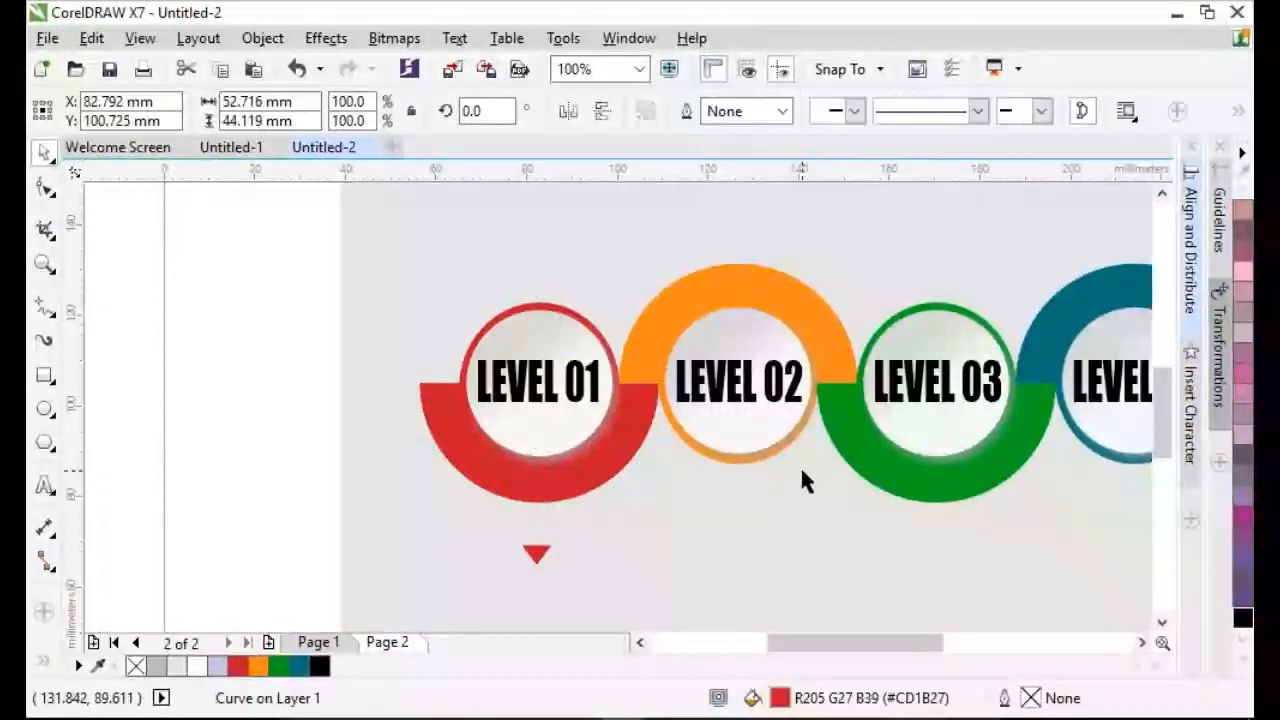
Weld the orange half-ring and the thin orange ring around the LEVEL 02 disc into one shape.
{"action": "left_click", "coordinate": [663, 391]}
{"action": "left_click", "coordinate": [661, 376], "text": "shift"}
{"action": "left_click", "coordinate": [690, 113]}
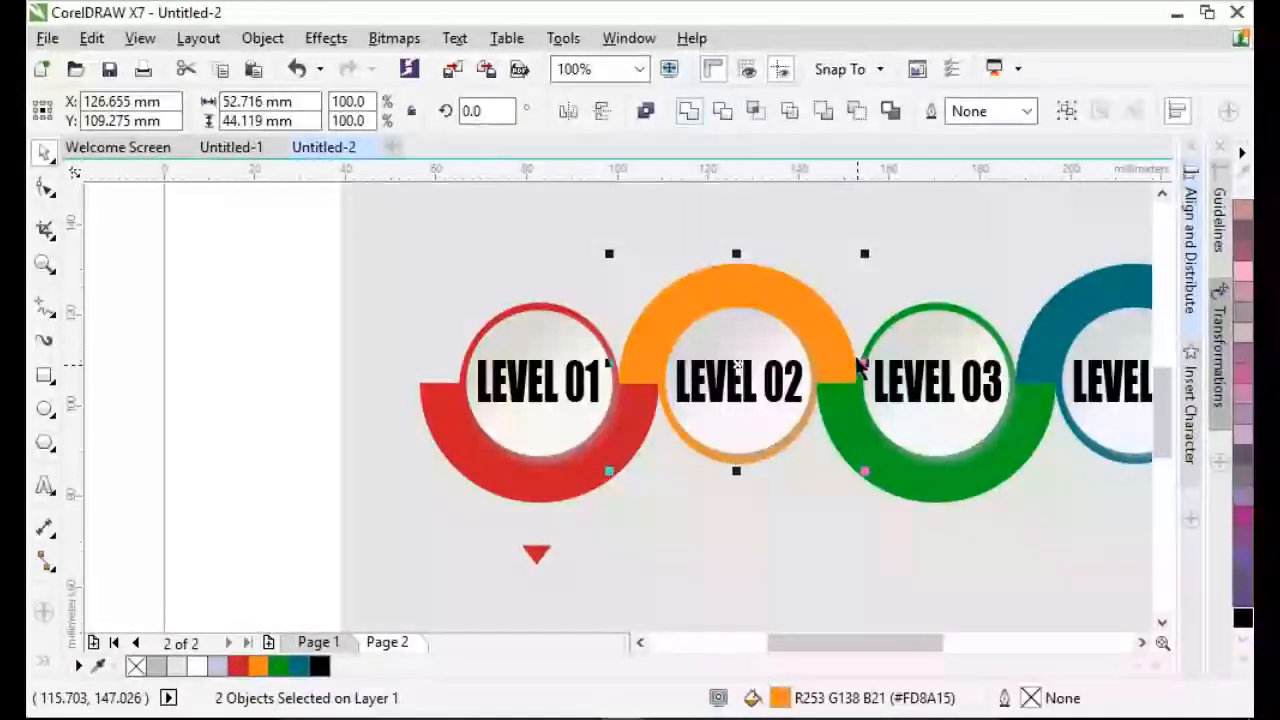
{"action": "left_click", "coordinate": [1016, 392]}
{"action": "left_click", "coordinate": [864, 441], "text": "shift"}
{"action": "left_click", "coordinate": [690, 113]}
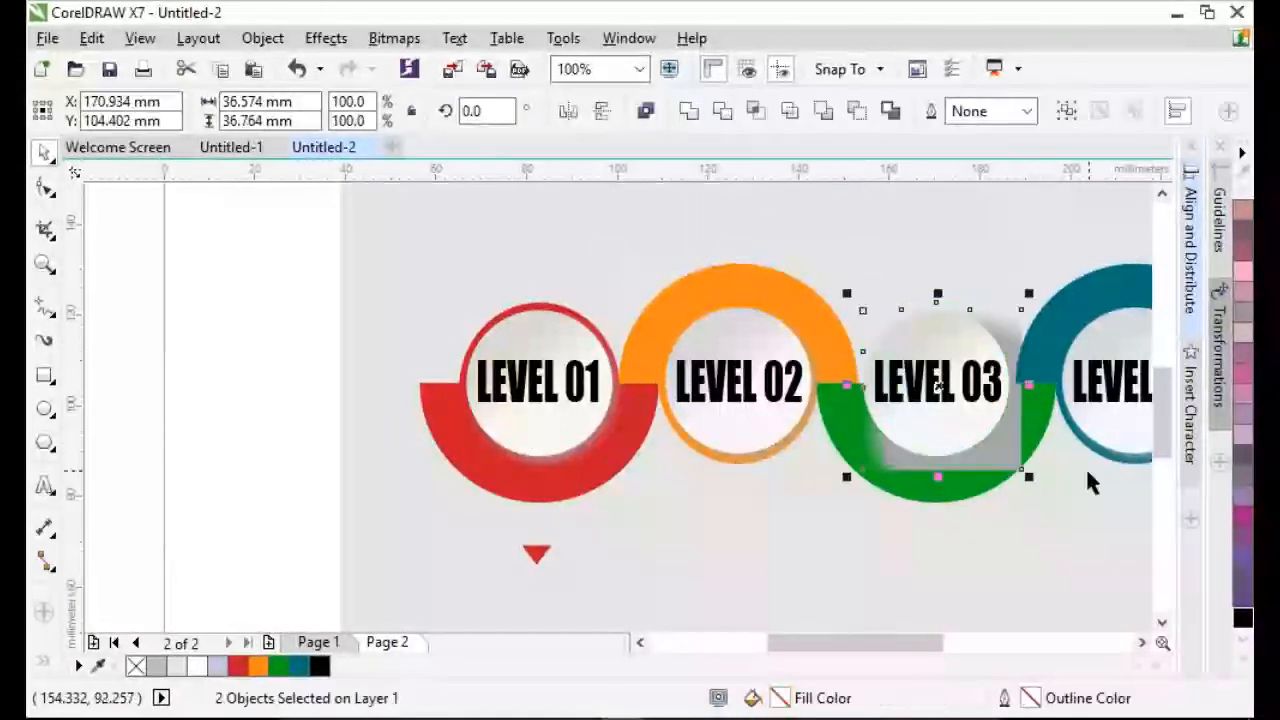
{"action": "key", "text": "ctrl+z"}
Weld the green half-ring to its thin ring around LEVEL 03, and the teal half-ring to its thin ring around LEVEL 04.
{"action": "left_click", "coordinate": [855, 450], "text": "shift"}
{"action": "left_click", "coordinate": [690, 113]}
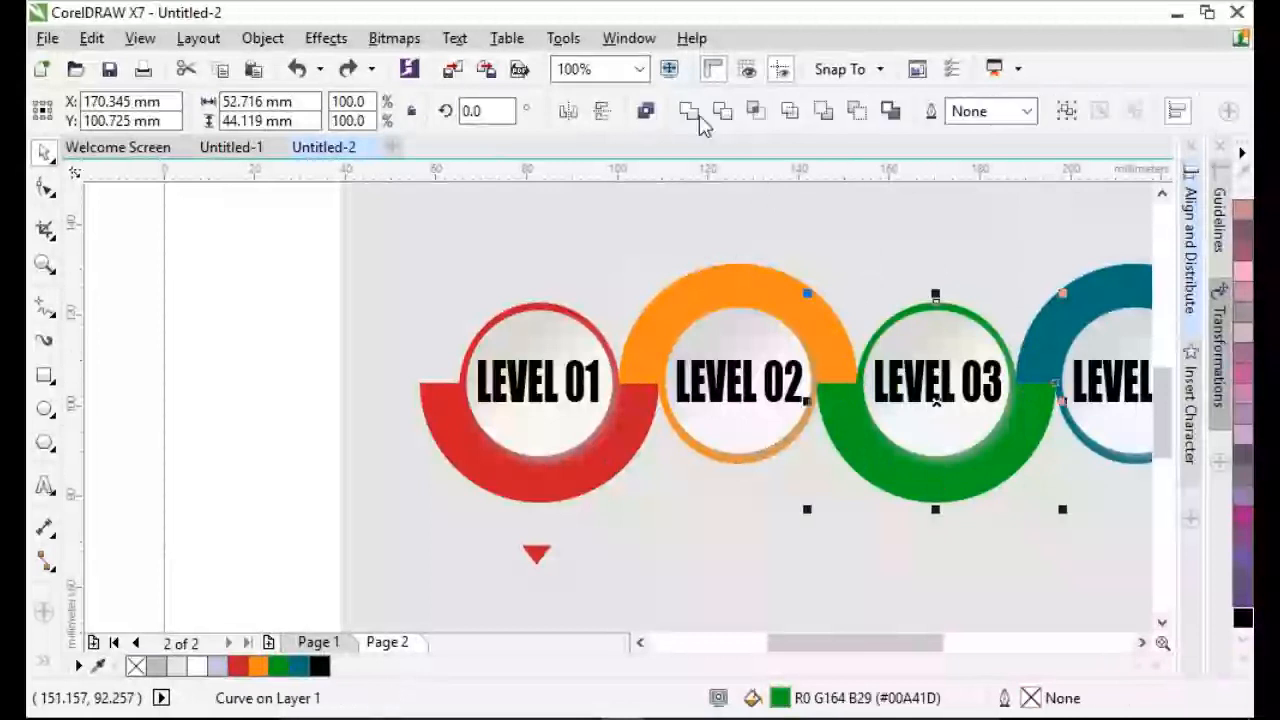
{"action": "left_click", "coordinate": [1094, 457], "text": "shift"}
{"action": "left_click", "coordinate": [1060, 392]}
{"action": "left_click", "coordinate": [1062, 385]}
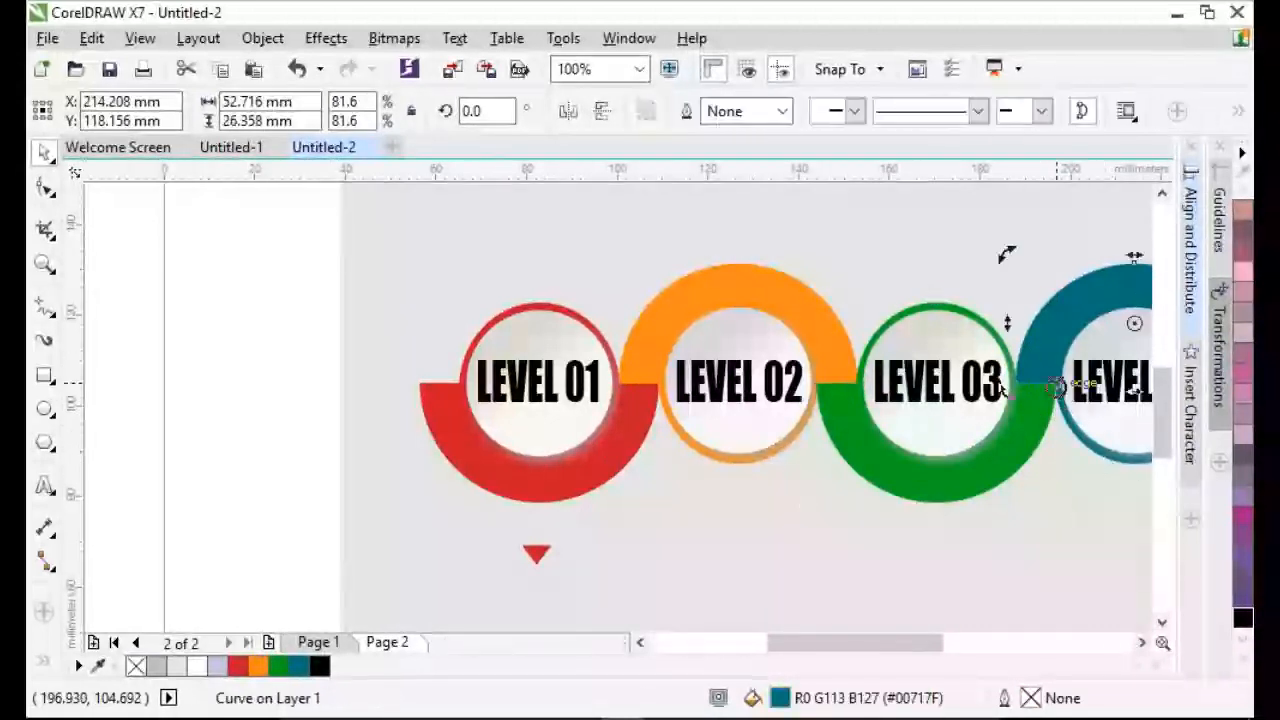
{"action": "left_click", "coordinate": [1062, 396]}
{"action": "left_click", "coordinate": [1039, 362], "text": "shift"}
{"action": "left_click", "coordinate": [690, 113]}
{"action": "left_click", "coordinate": [289, 442]}
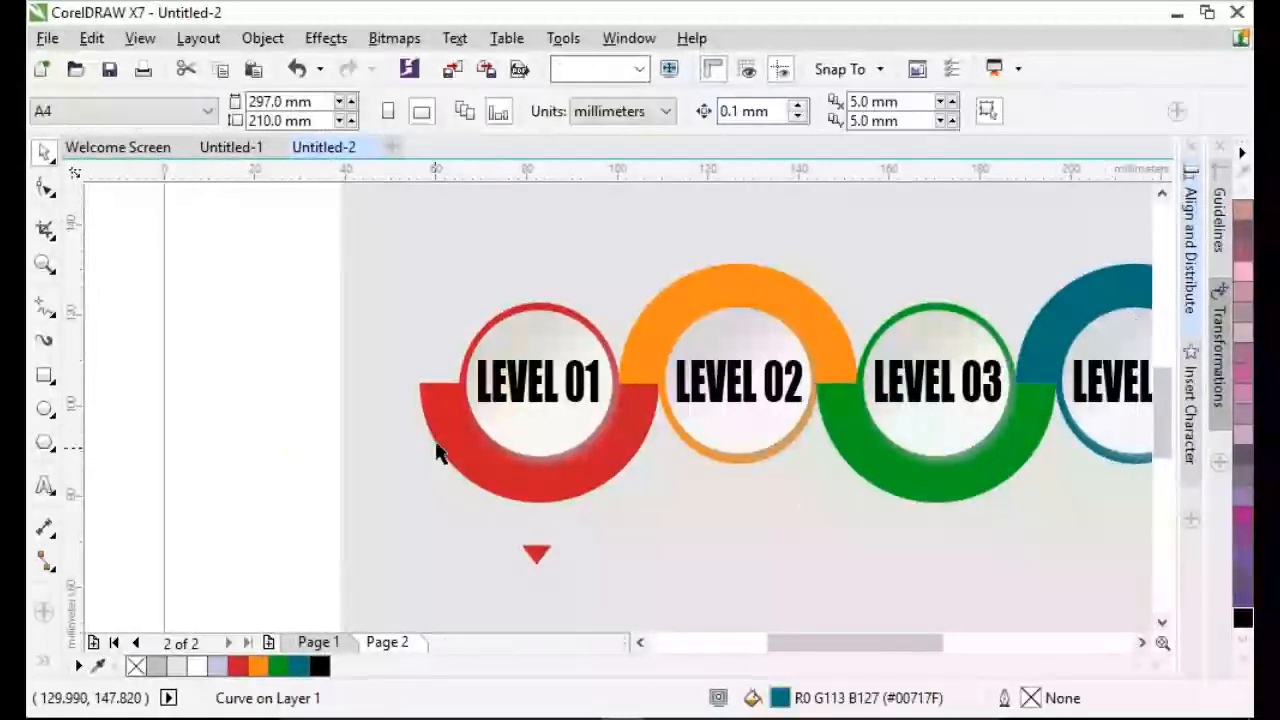
Apply a linear fountain fill to the welded red shape around LEVEL 01 with the Interactive Fill tool.
{"action": "left_click", "coordinate": [438, 441]}
{"action": "left_click", "coordinate": [44, 661]}
{"action": "left_click", "coordinate": [84, 623]}
{"action": "left_click", "coordinate": [110, 111]}
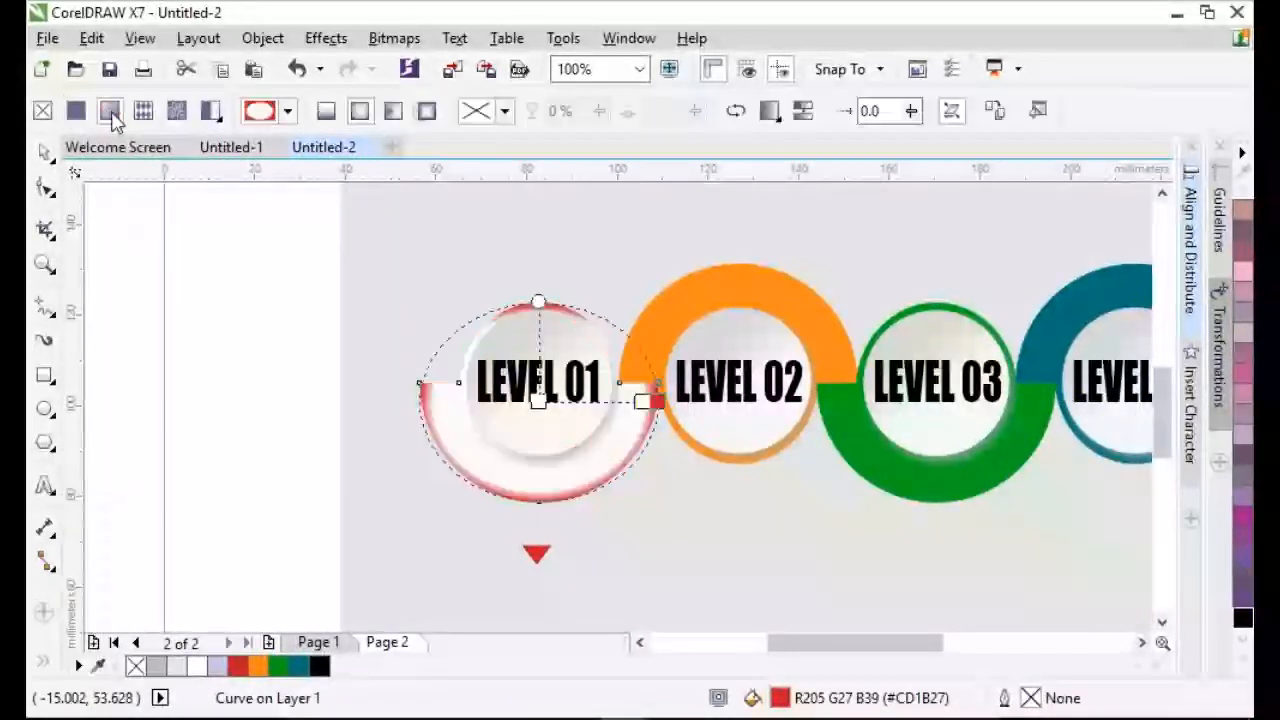
{"action": "key", "text": "ctrl+z"}
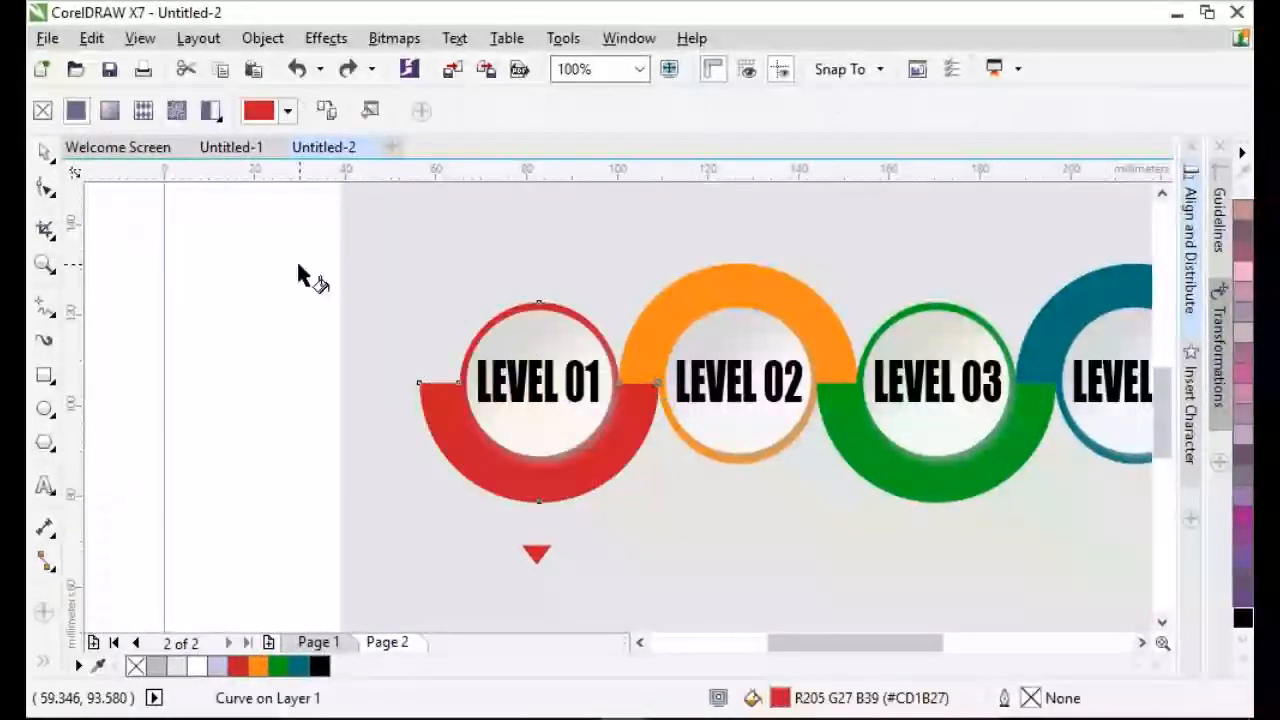
{"action": "left_click", "coordinate": [117, 112]}
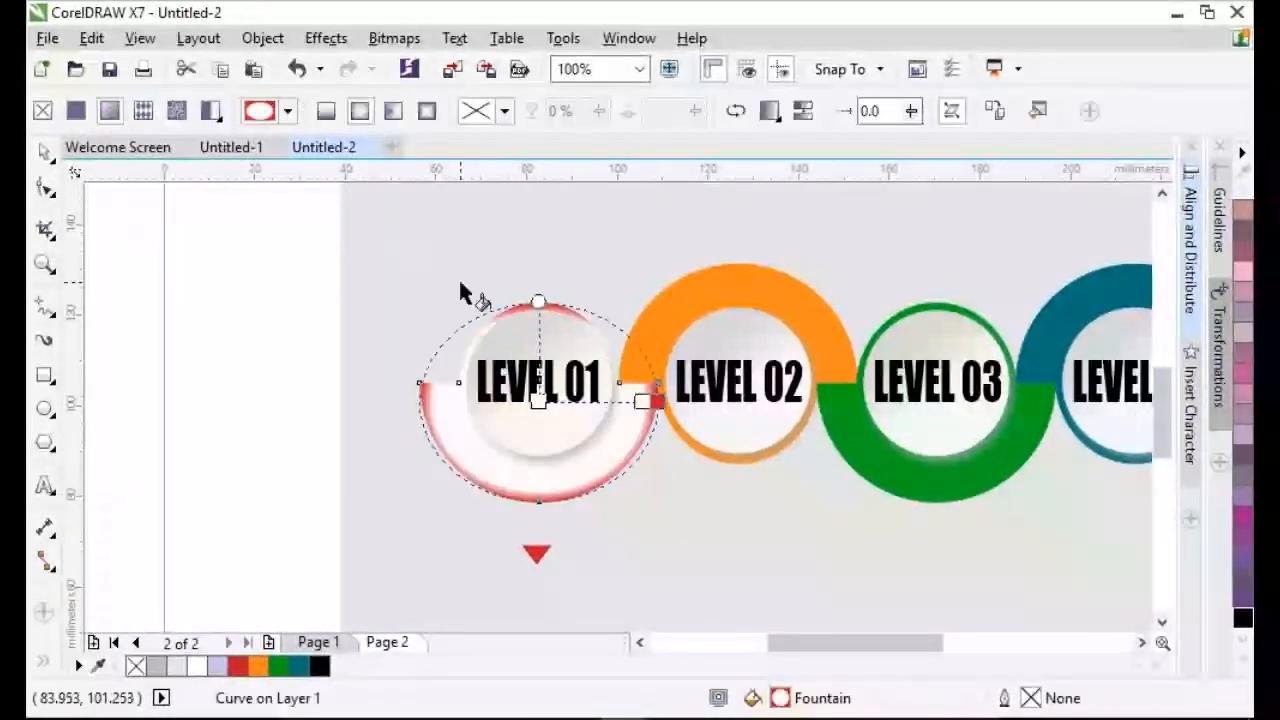
{"action": "left_click", "coordinate": [326, 111]}
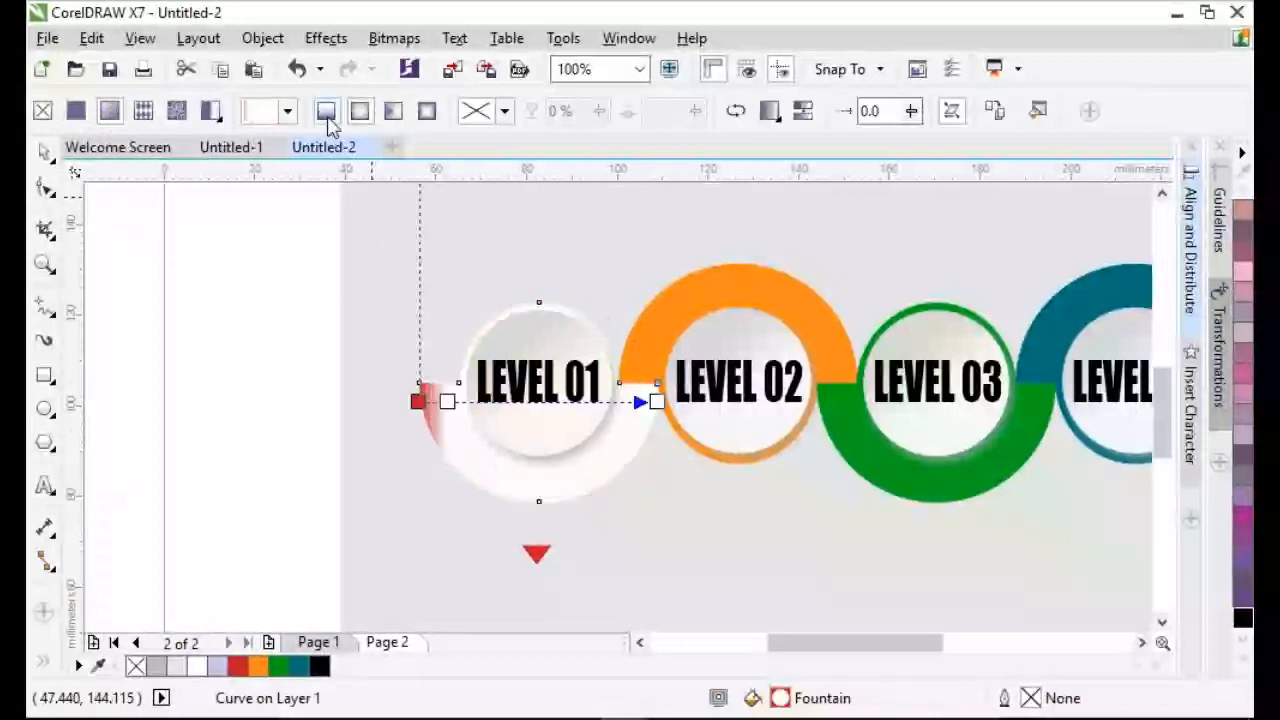
Colour the LEVEL 01 shape's gradient from a darker red at its left end to a brighter red at its right end.
{"action": "left_click", "coordinate": [238, 668]}
{"action": "left_click", "coordinate": [613, 438]}
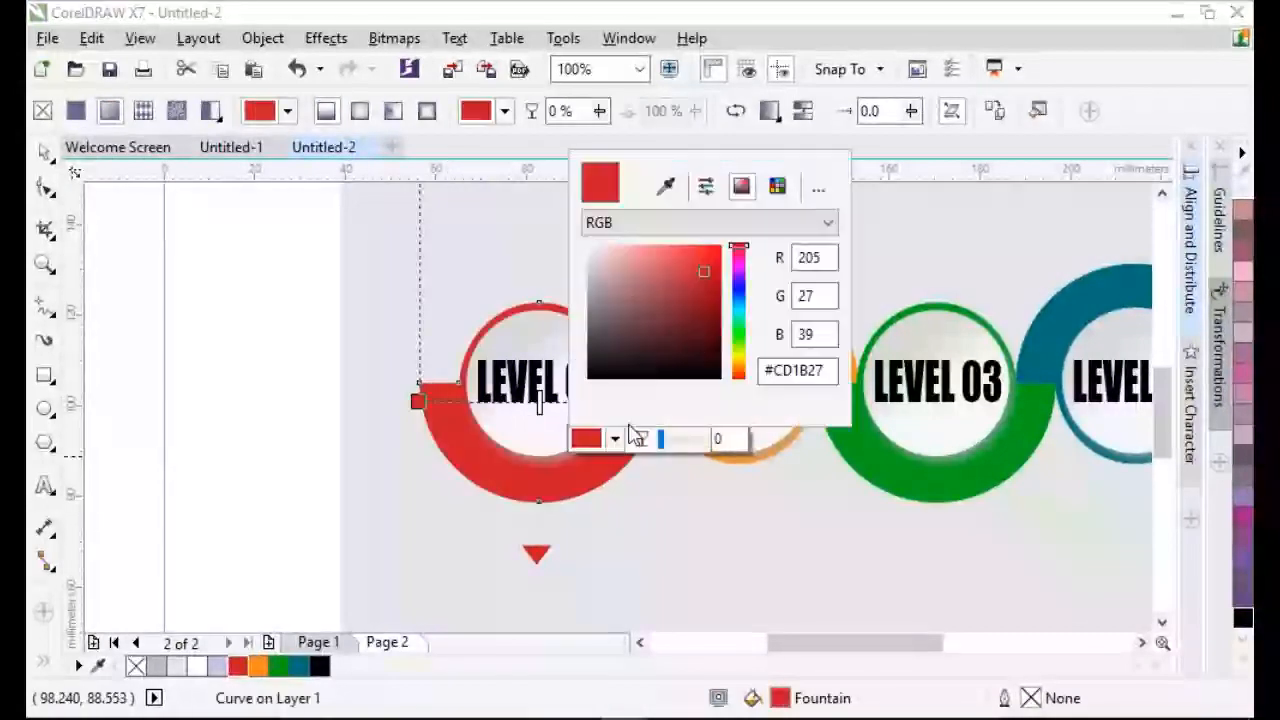
{"action": "left_click", "coordinate": [695, 257]}
{"action": "left_click", "coordinate": [420, 408]}
{"action": "left_click", "coordinate": [374, 437]}
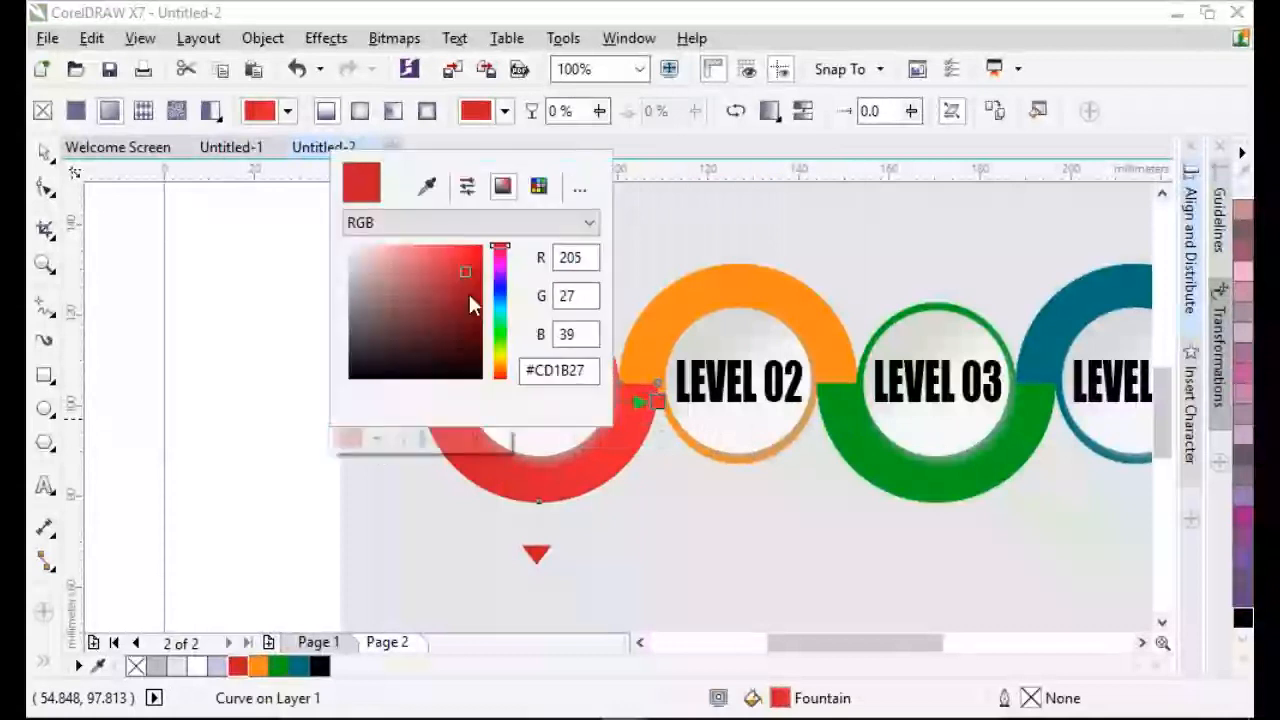
{"action": "left_click_drag", "start_coordinate": [469, 294], "coordinate": [472, 301]}
{"action": "left_click", "coordinate": [282, 279]}
Copy the red shape's fountain fill onto the orange LEVEL 02 shape and recolour its gradient stops orange.
{"action": "left_click", "coordinate": [718, 318]}
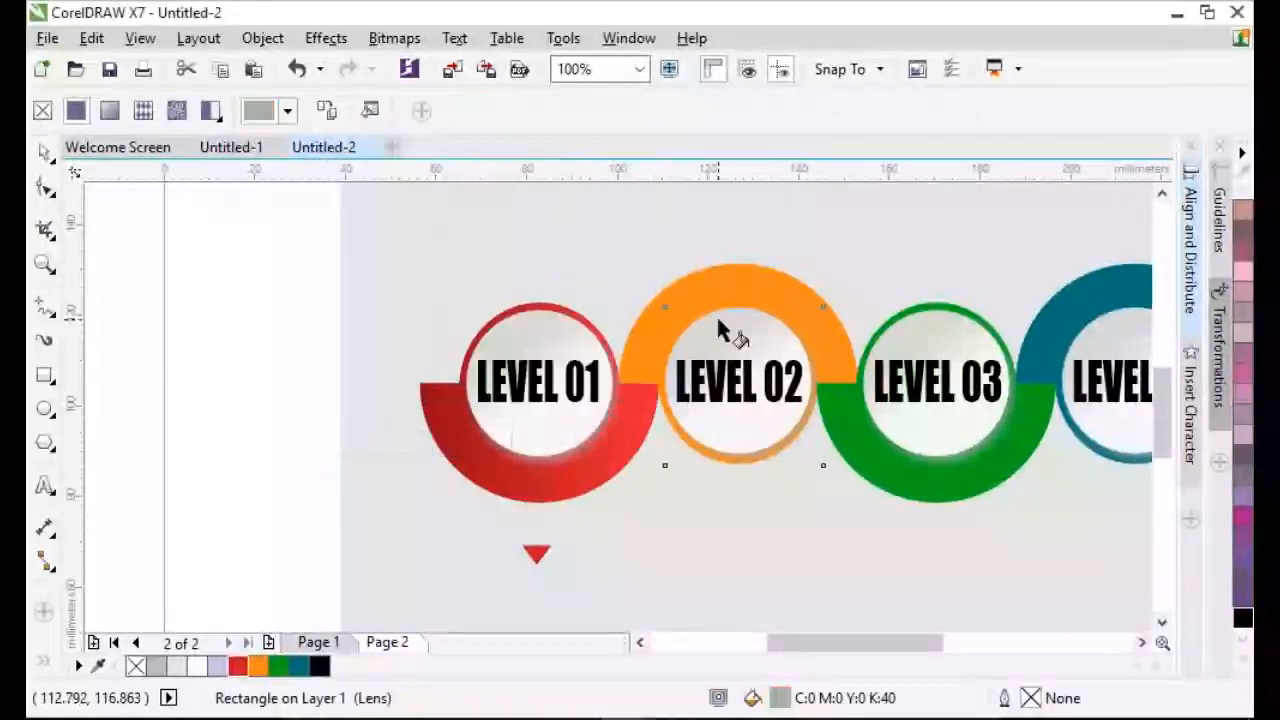
{"action": "left_click", "coordinate": [628, 334]}
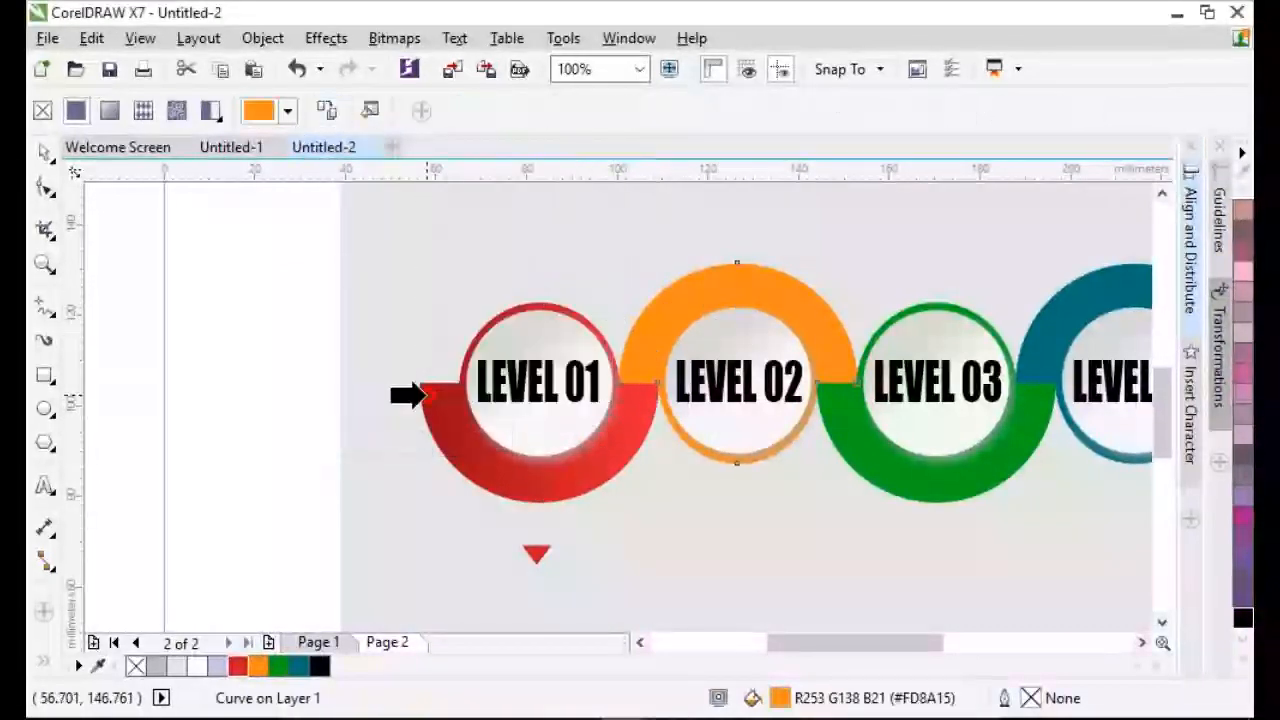
{"action": "left_click", "coordinate": [426, 395]}
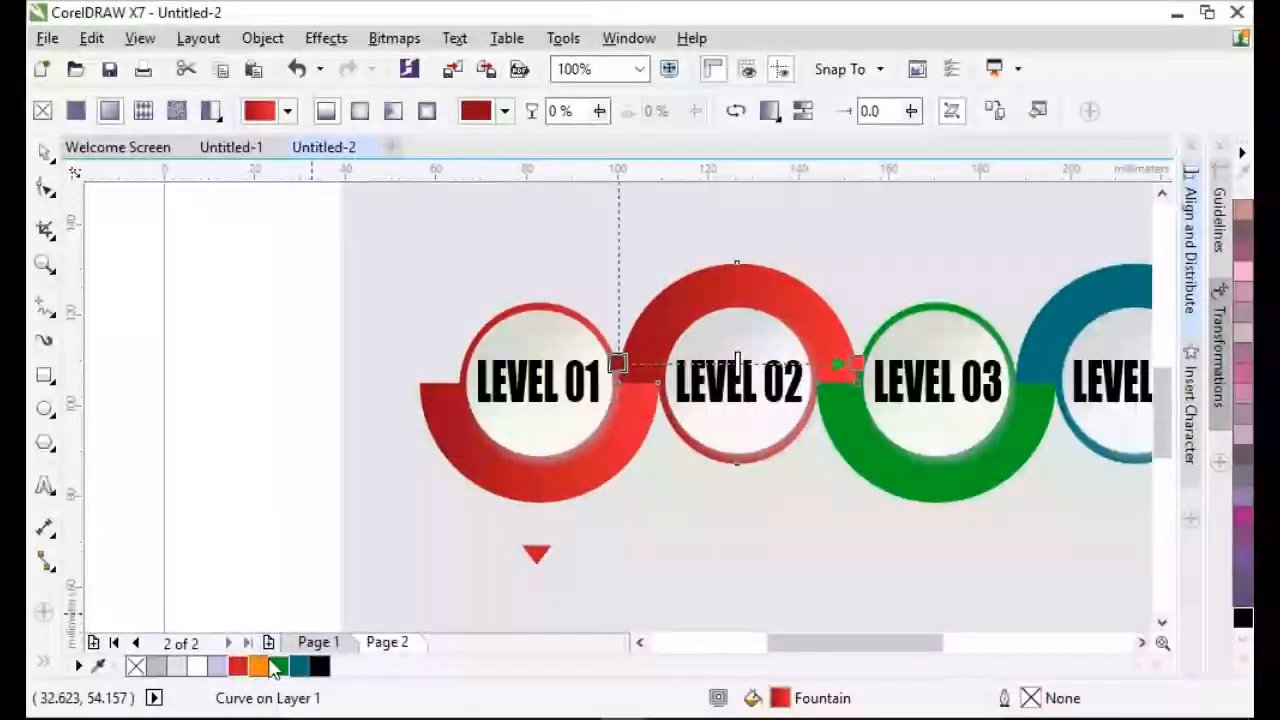
{"action": "left_click", "coordinate": [266, 666]}
{"action": "left_click", "coordinate": [618, 363]}
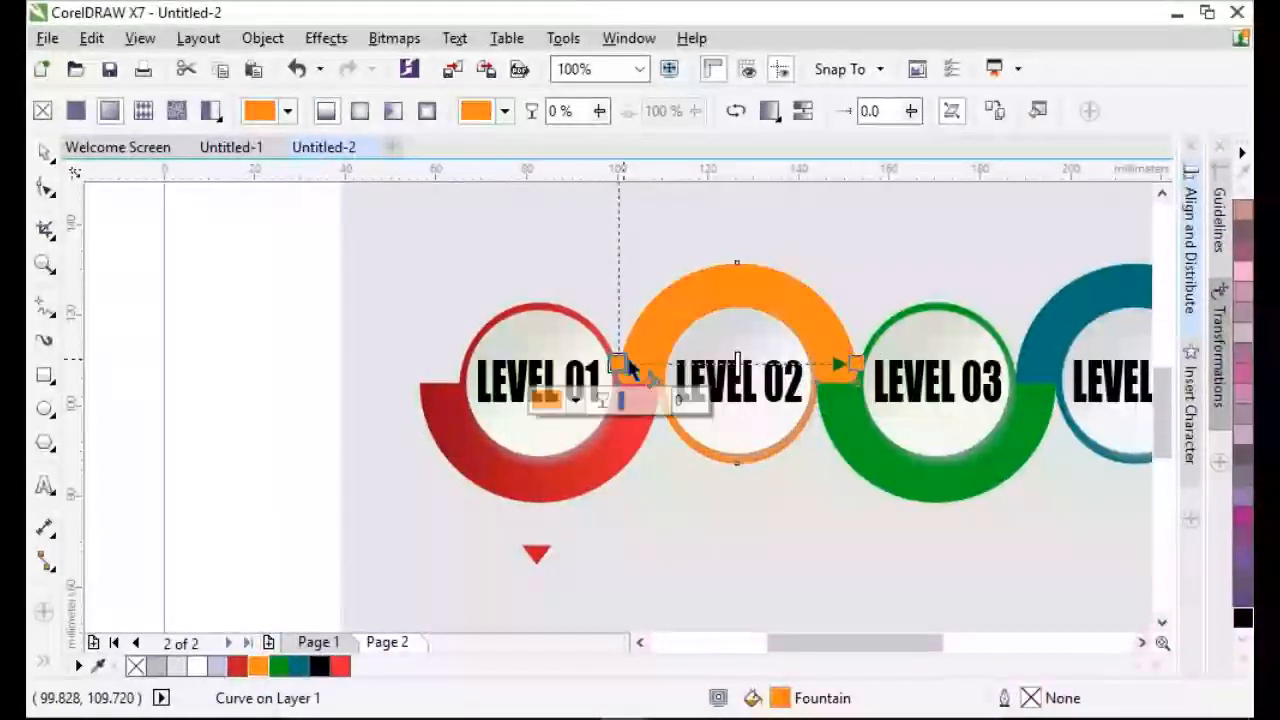
{"action": "left_click", "coordinate": [580, 400]}
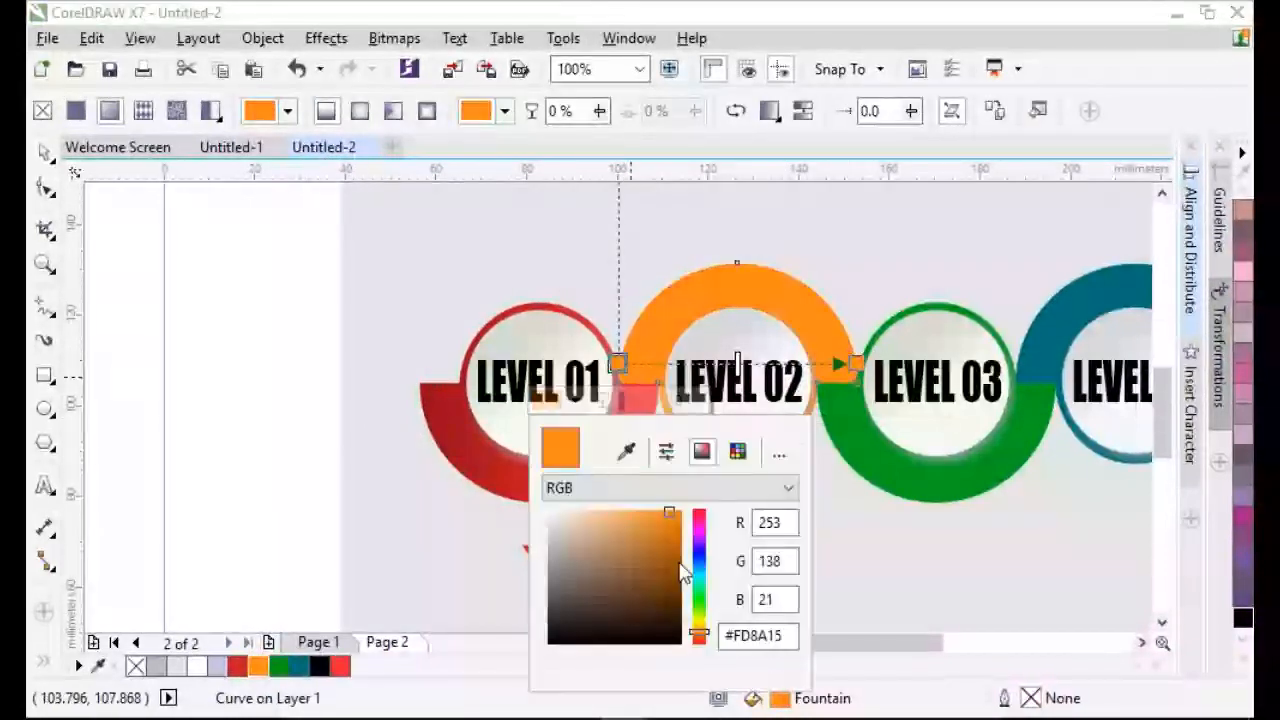
{"action": "left_click", "coordinate": [679, 548]}
{"action": "left_click", "coordinate": [858, 364]}
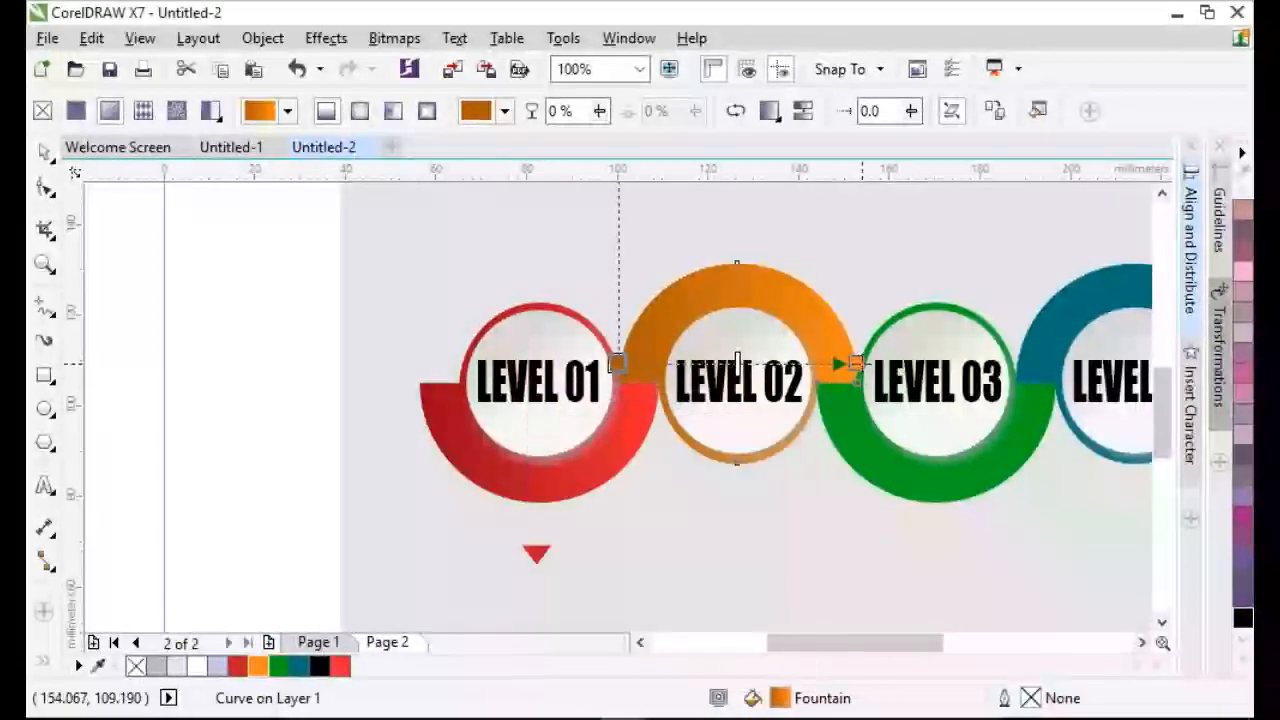
{"action": "key", "text": "ctrl+z"}
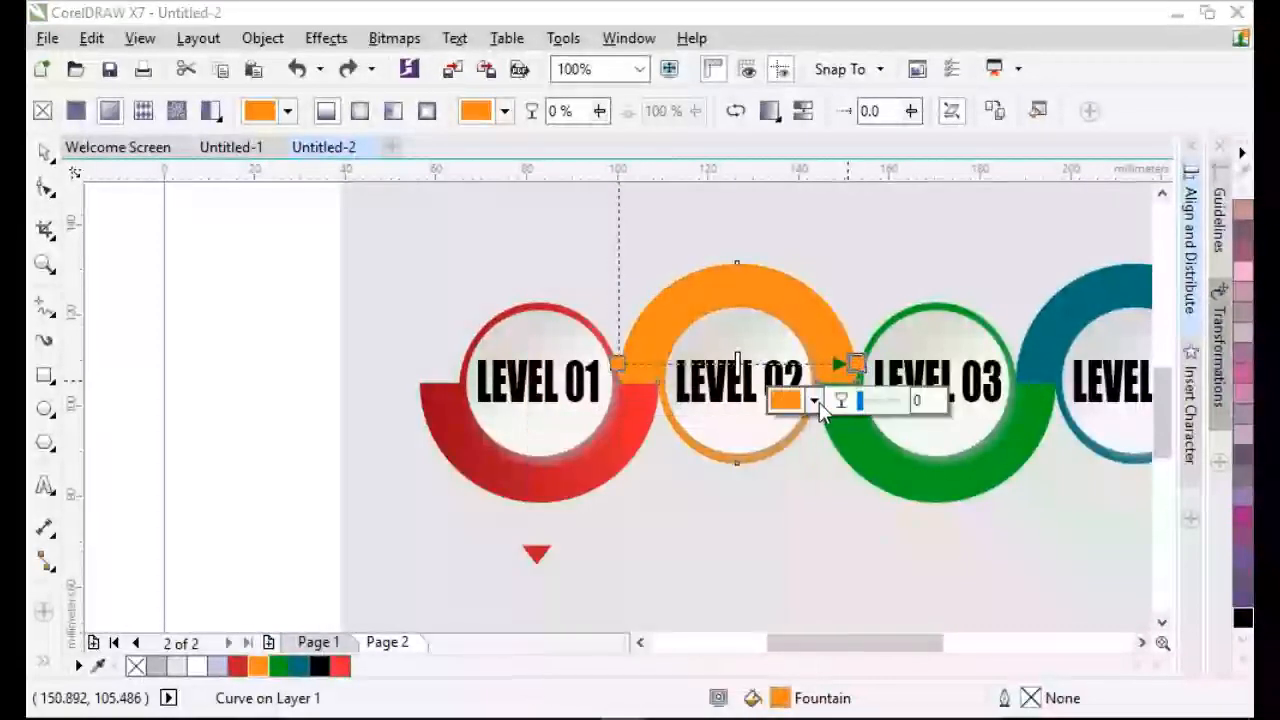
Set the right gradient stop of the orange LEVEL 02 shape to dark brown-orange, RGB 128, 67, 5 (#804305).
{"action": "left_click", "coordinate": [819, 402]}
{"action": "left_click", "coordinate": [915, 580]}
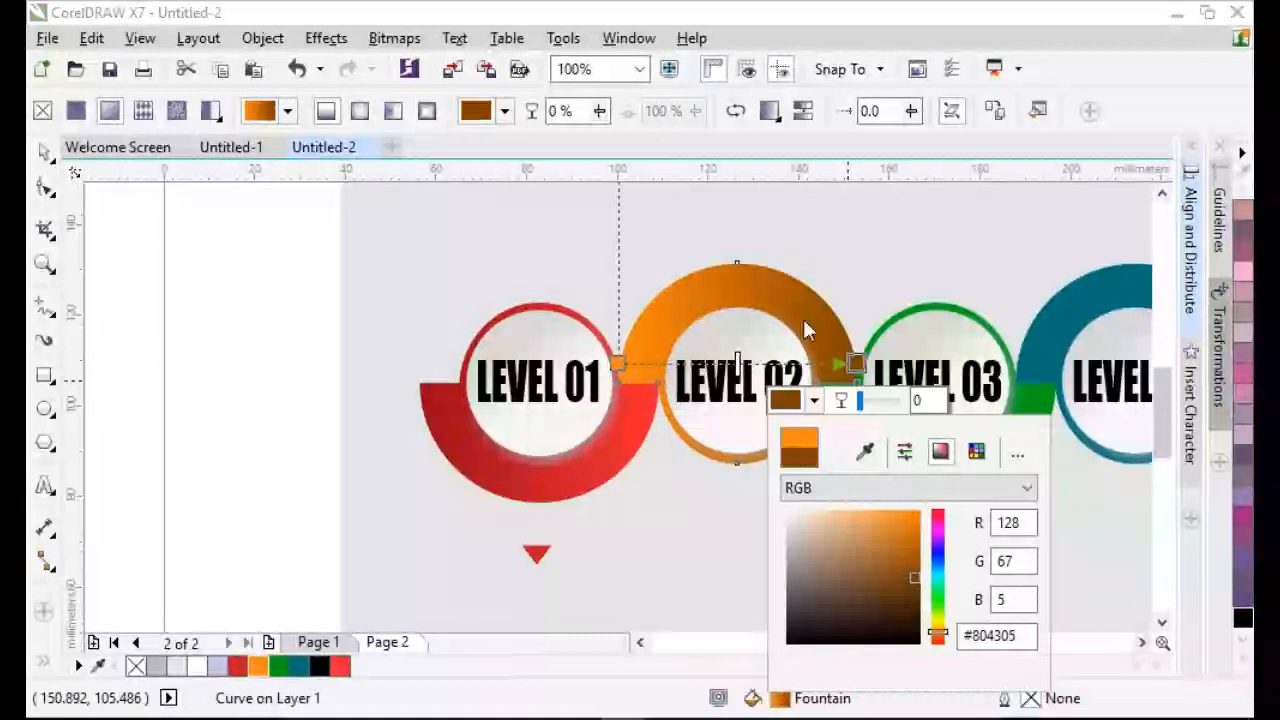
{"action": "left_click", "coordinate": [870, 462]}
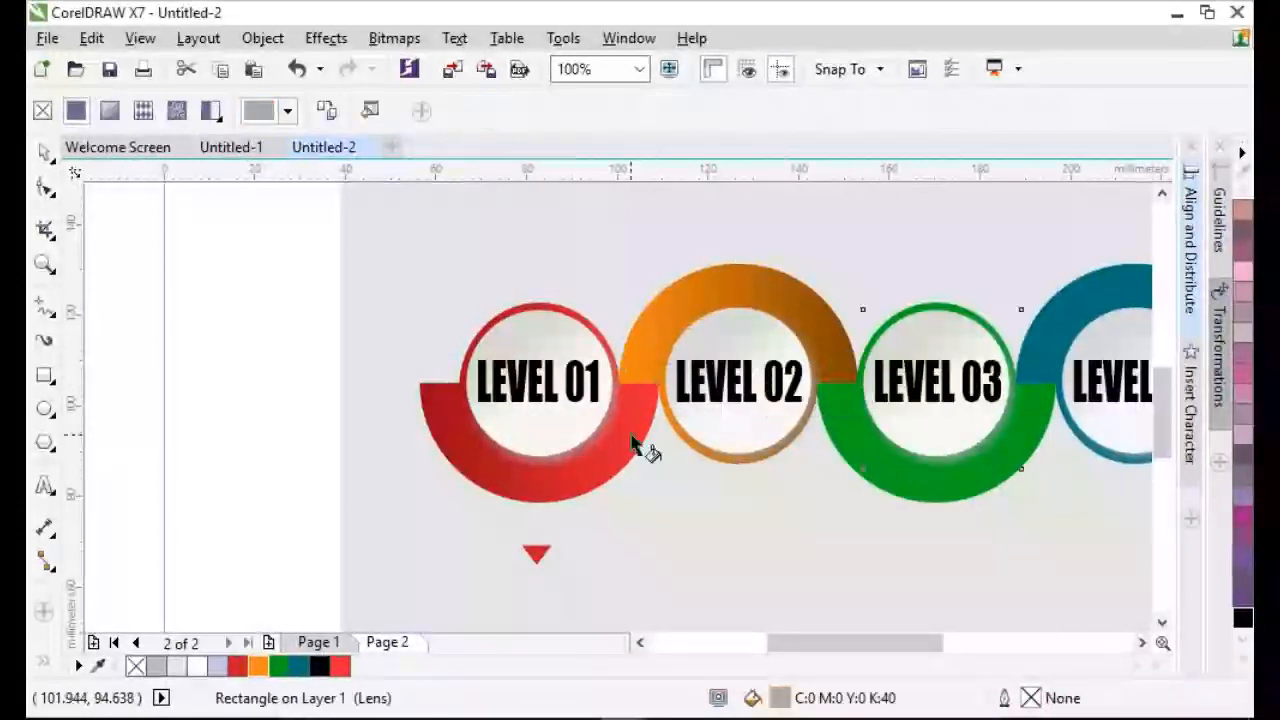
Apply a linear fountain fill to the welded green shape around LEVEL 03.
{"action": "left_click", "coordinate": [822, 428]}
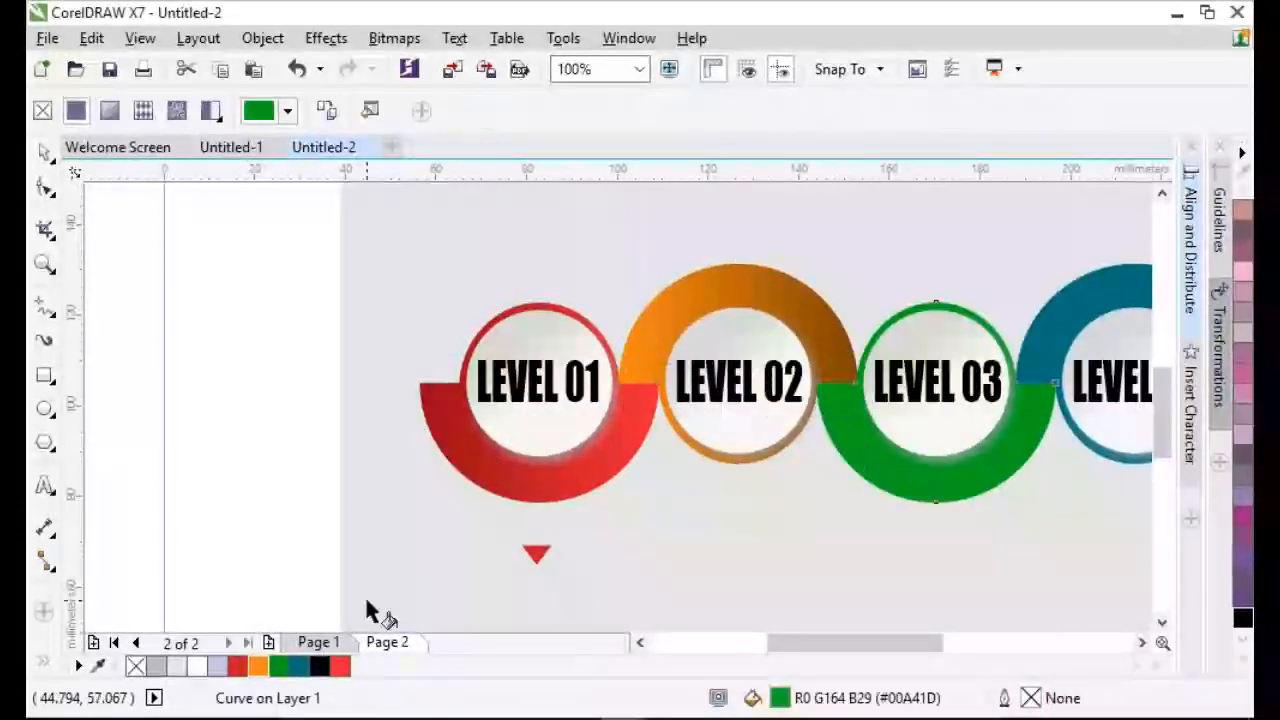
{"action": "left_click", "coordinate": [43, 661]}
{"action": "left_click", "coordinate": [110, 111]}
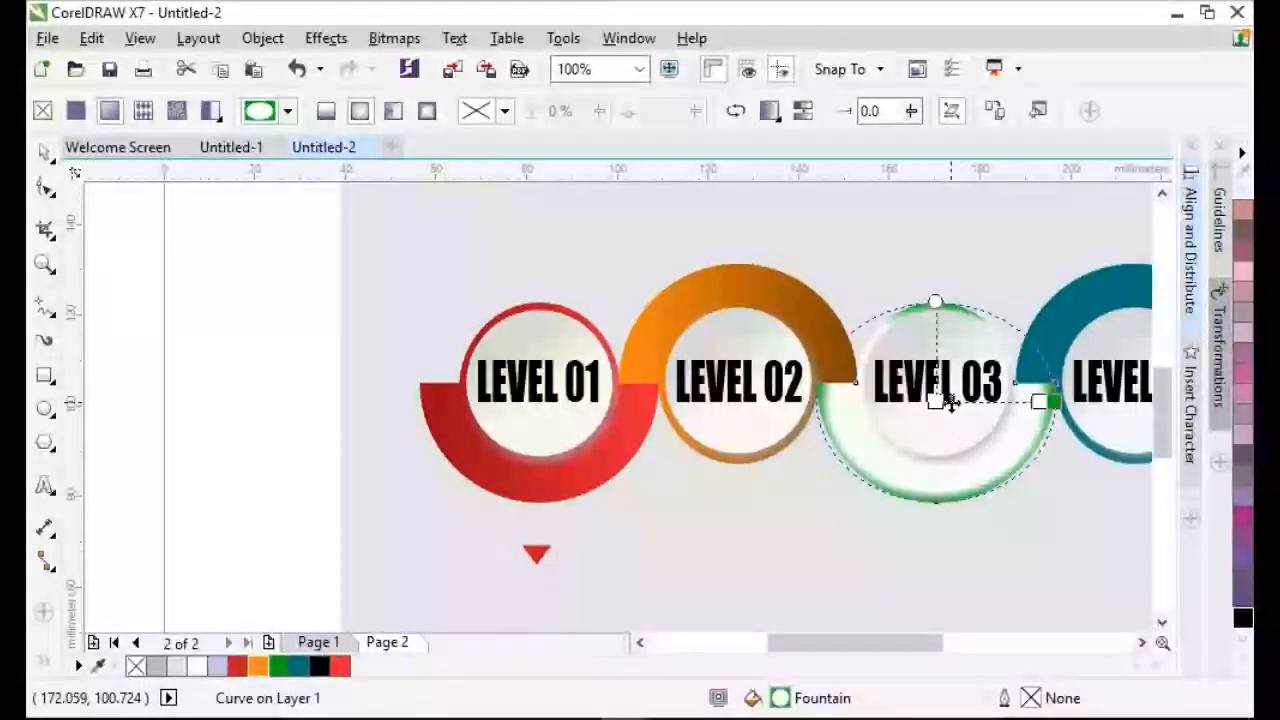
{"action": "left_click", "coordinate": [327, 111]}
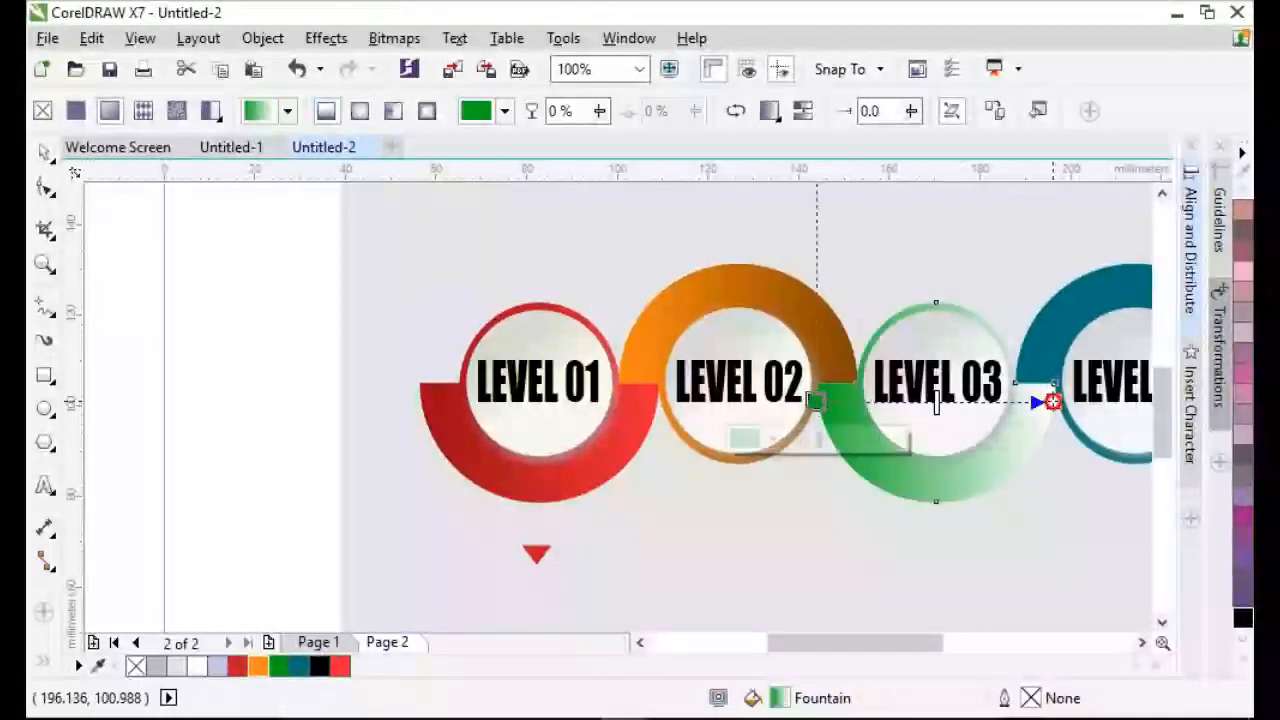
Colour the LEVEL 03 shape's gradient from dark green at its left end to a brighter green at its right end.
{"action": "left_click", "coordinate": [815, 400]}
{"action": "left_click", "coordinate": [771, 440]}
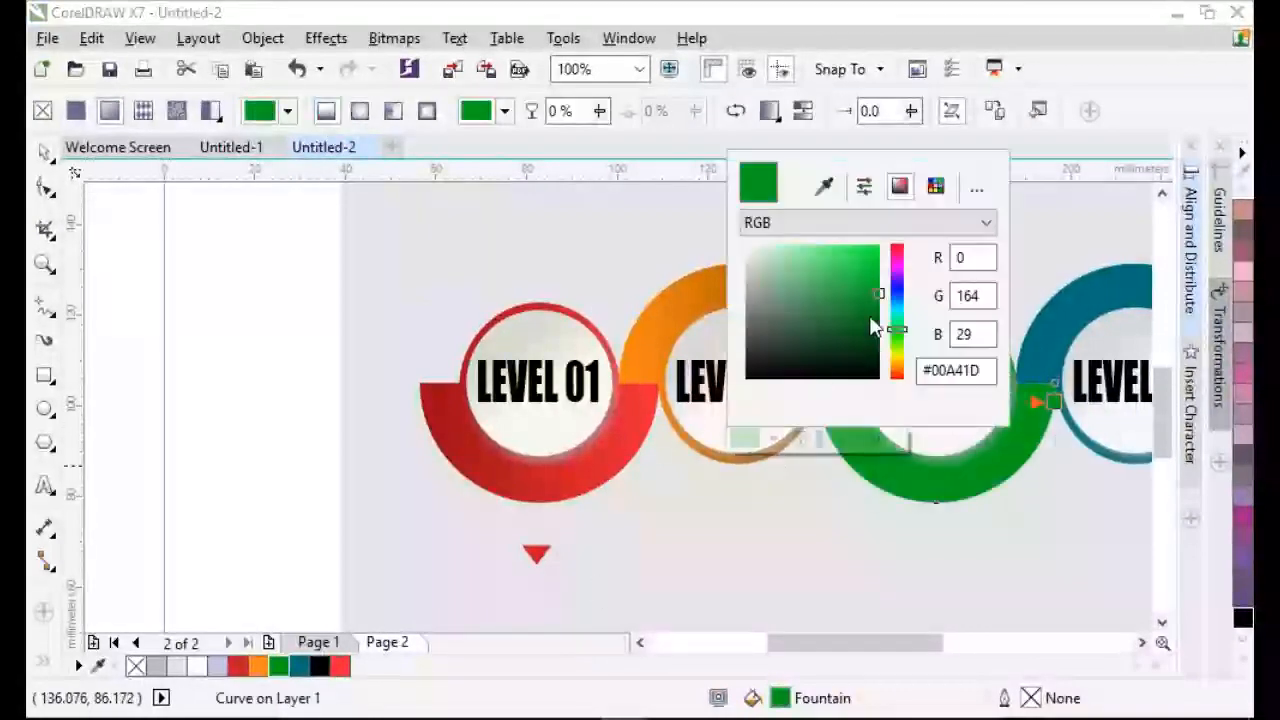
{"action": "left_click", "coordinate": [871, 323]}
{"action": "left_click", "coordinate": [1055, 400]}
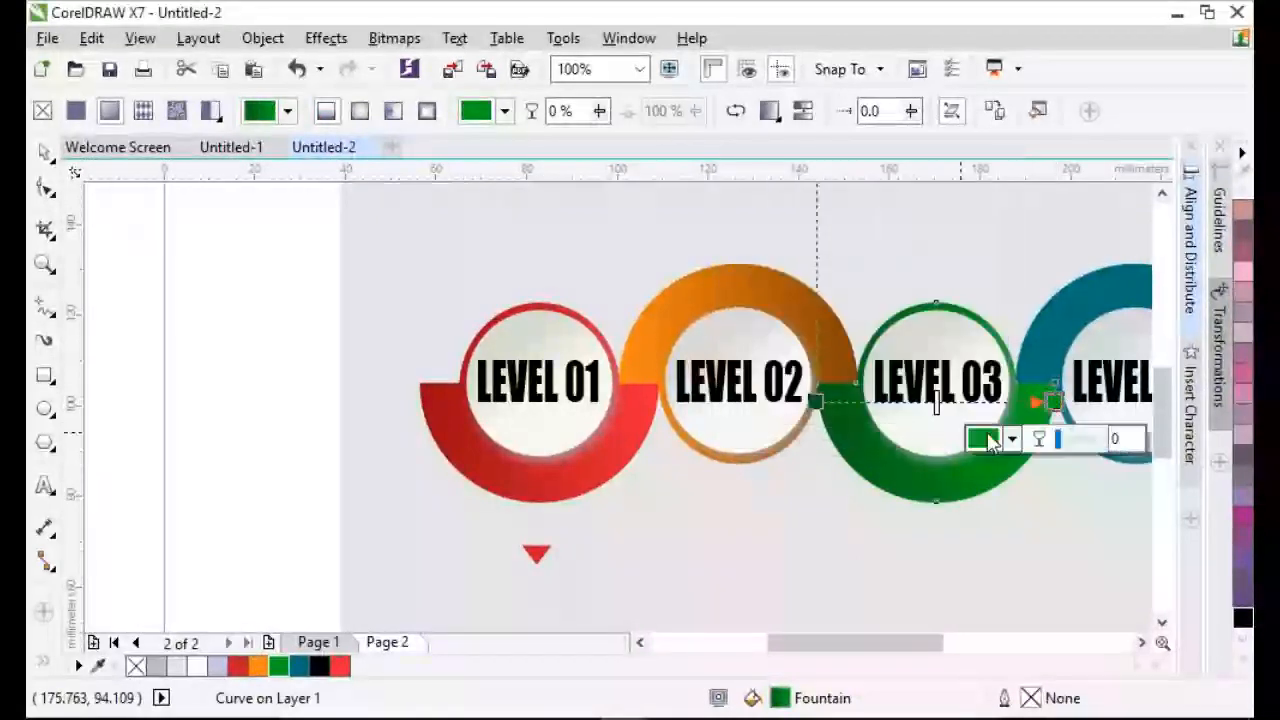
{"action": "left_click", "coordinate": [1011, 438]}
{"action": "left_click", "coordinate": [1115, 282]}
{"action": "left_click", "coordinate": [1097, 467]}
{"action": "left_click", "coordinate": [686, 309]}
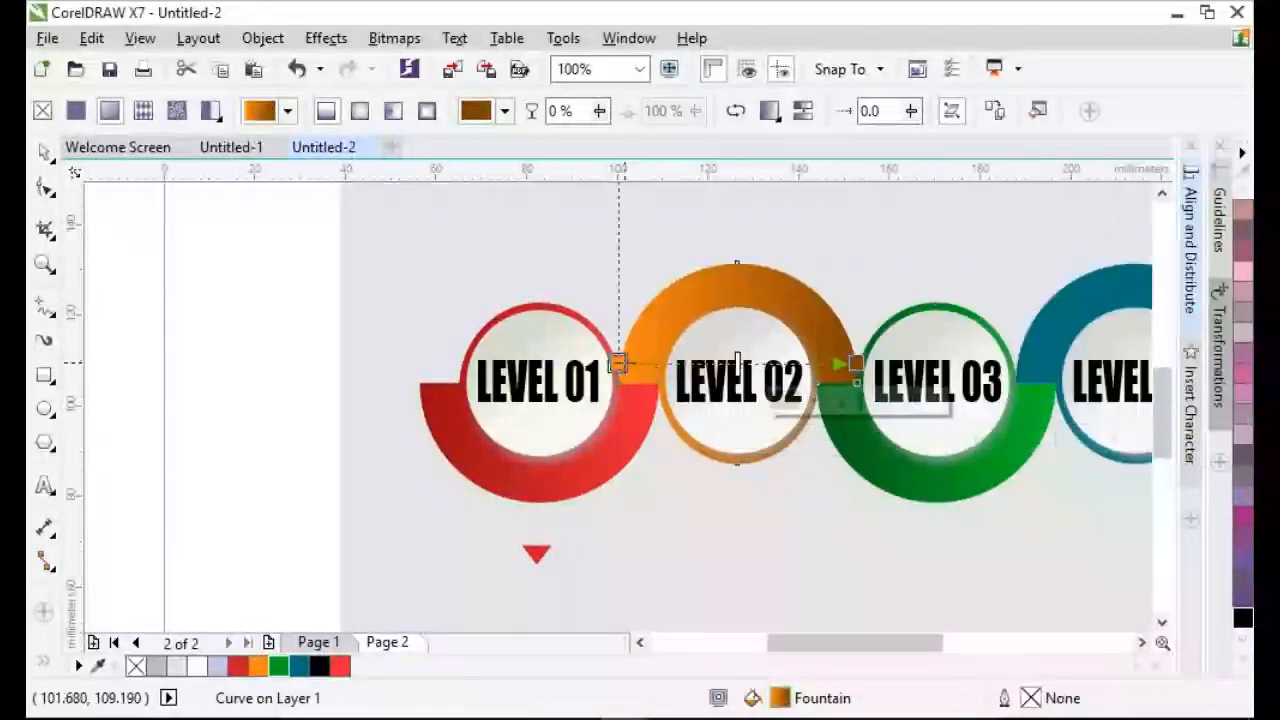
{"action": "left_click", "coordinate": [617, 363]}
{"action": "left_click", "coordinate": [573, 401]}
{"action": "left_click", "coordinate": [1040, 370]}
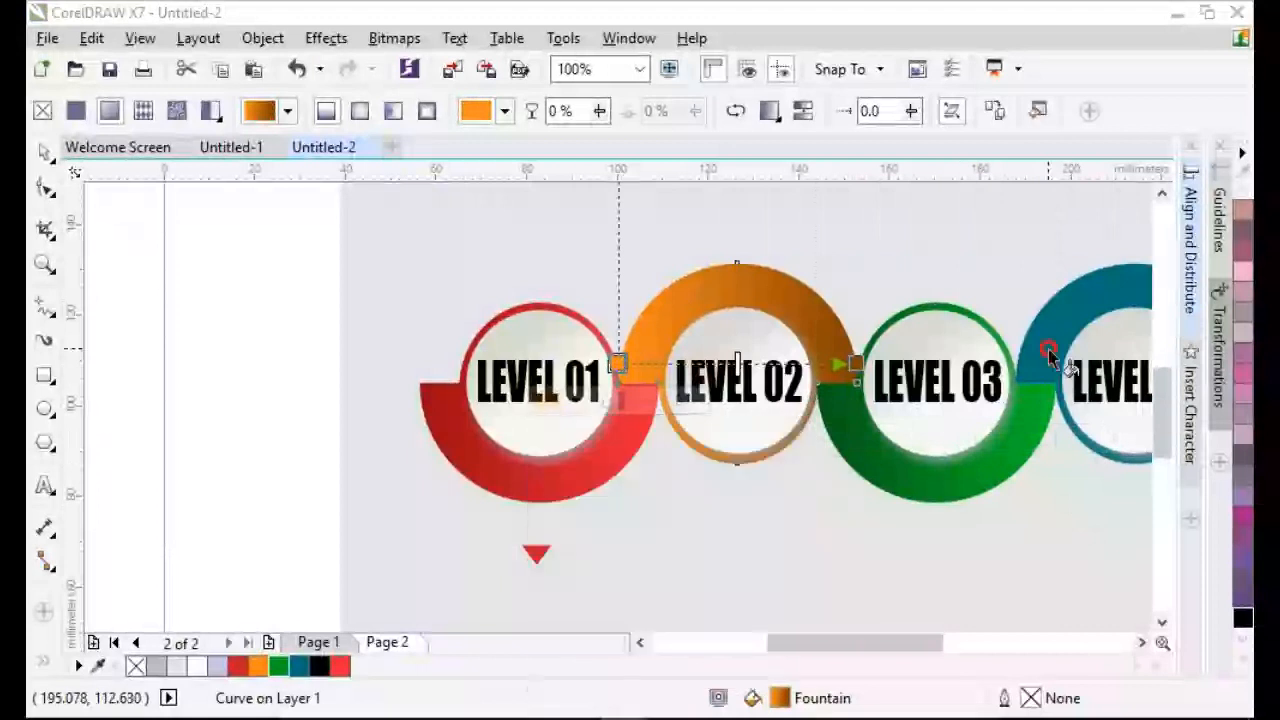
Apply a linear fountain fill to the teal LEVEL 04 shape and set its left stop to RGB 3, 153, 173 (#0399AD).
{"action": "left_click", "coordinate": [1051, 354]}
{"action": "left_click", "coordinate": [326, 112]}
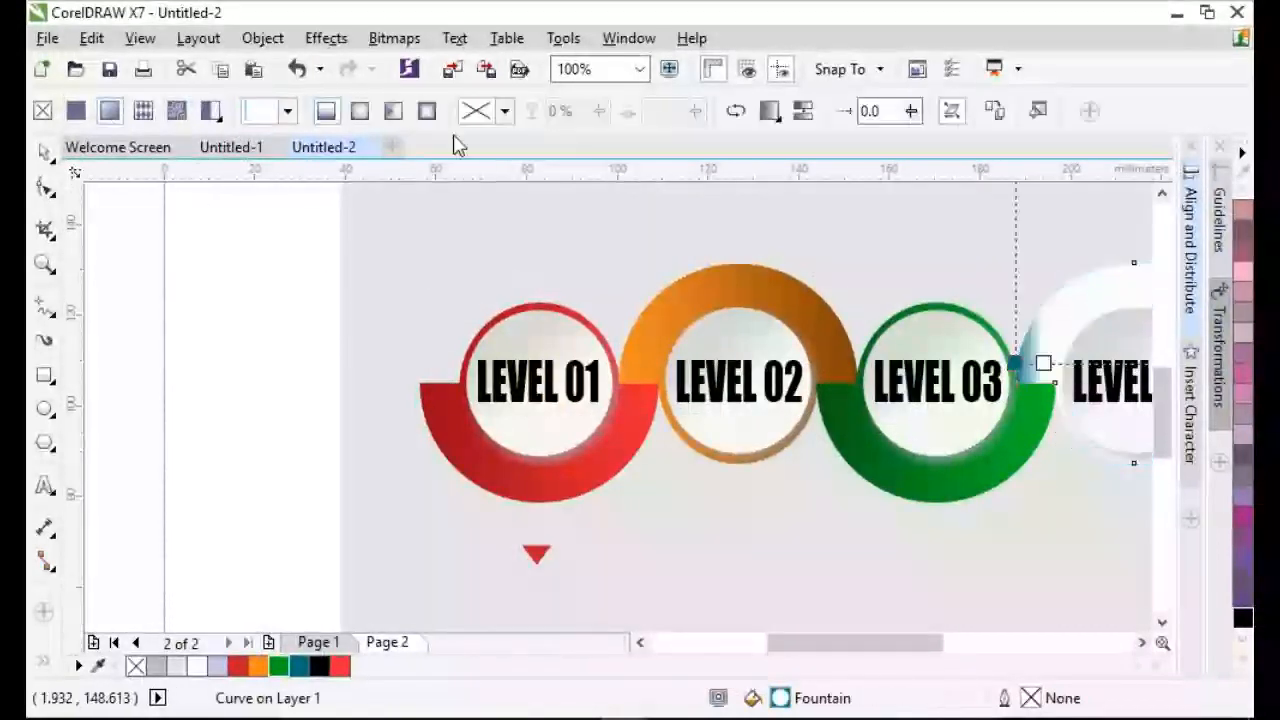
{"action": "left_click", "coordinate": [1014, 362]}
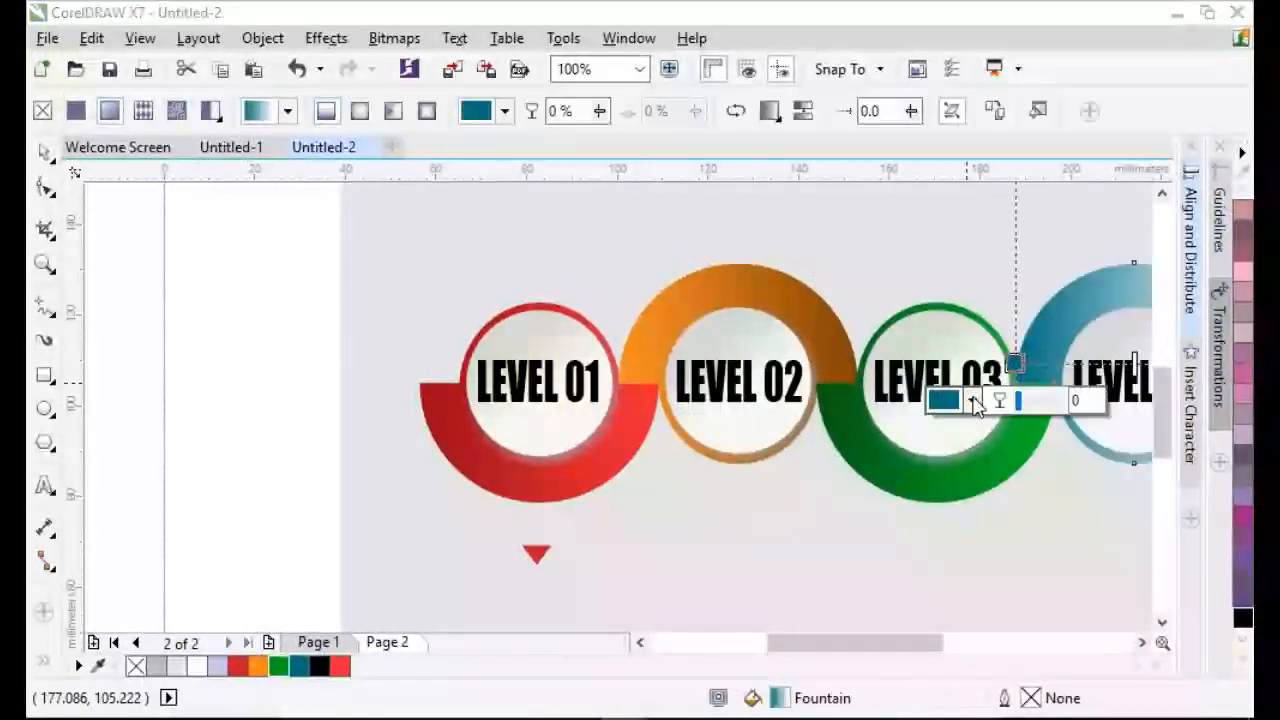
{"action": "left_click", "coordinate": [962, 400]}
{"action": "left_click", "coordinate": [1075, 553]}
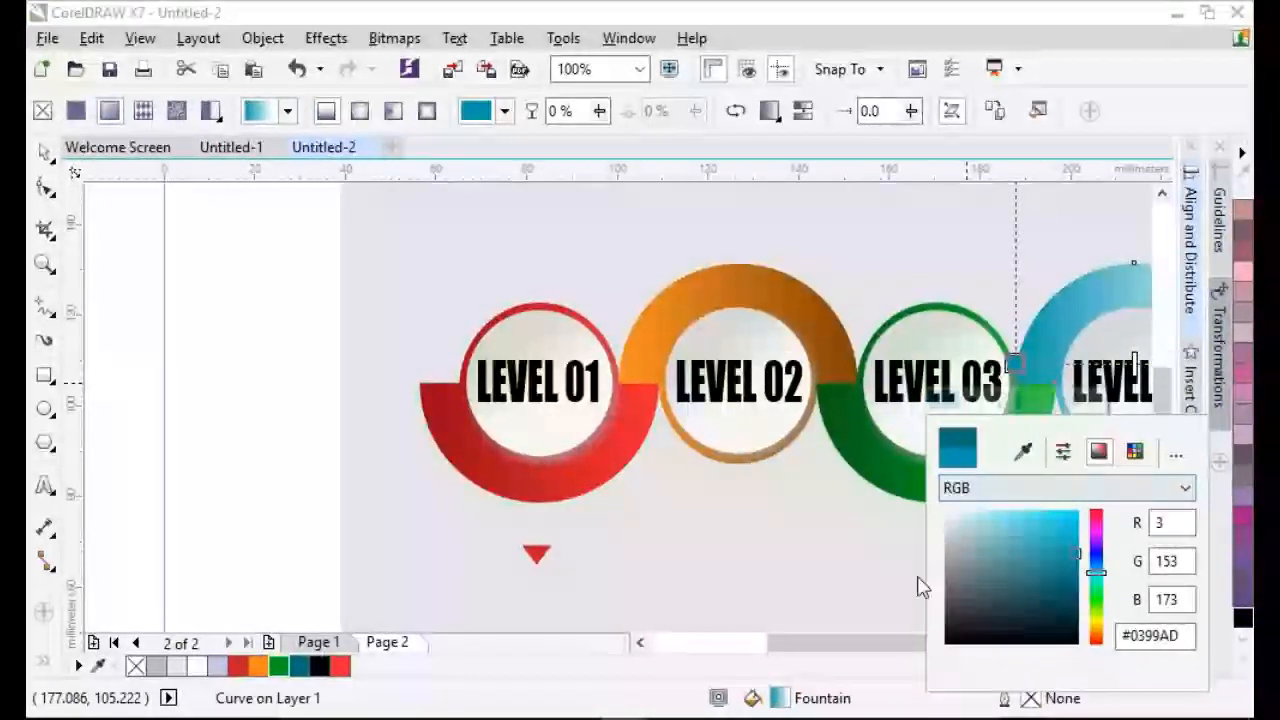
{"action": "left_click", "coordinate": [894, 646]}
{"action": "left_click", "coordinate": [1140, 643]}
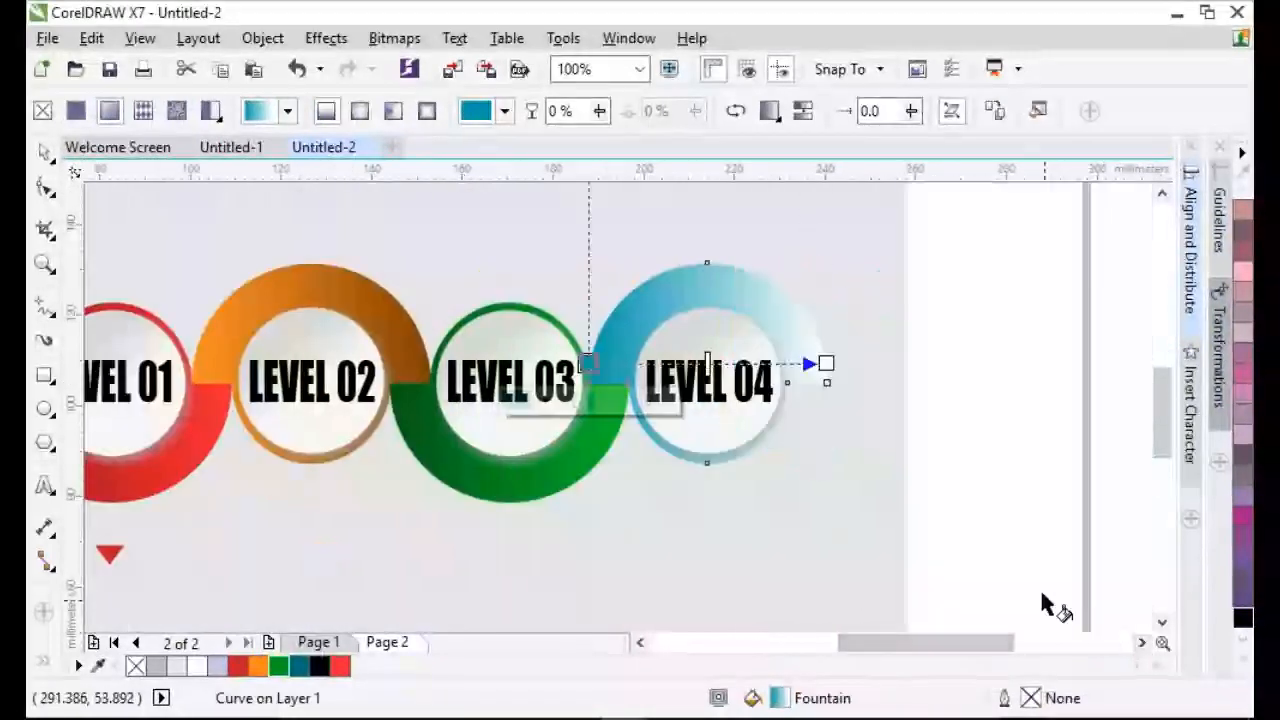
Set the right gradient stop of the LEVEL 04 shape to a darker teal so the fill runs from teal to dark teal.
{"action": "left_click", "coordinate": [825, 364]}
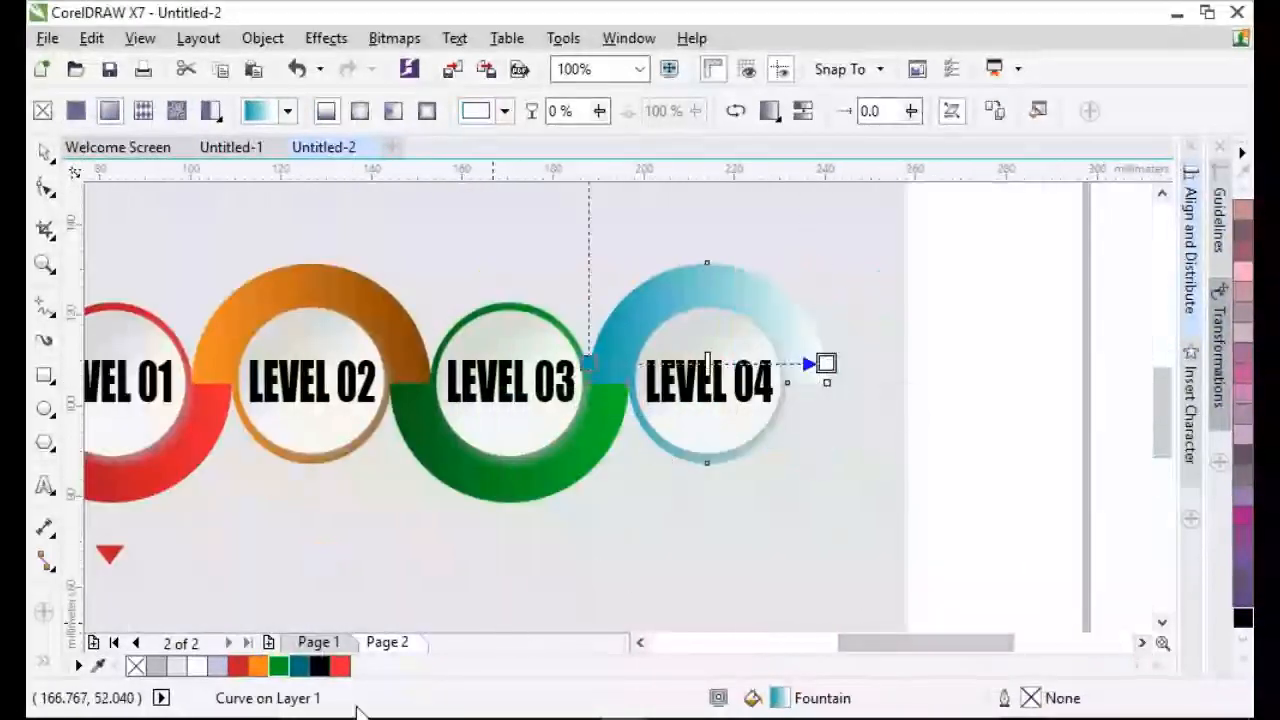
{"action": "left_click", "coordinate": [298, 666]}
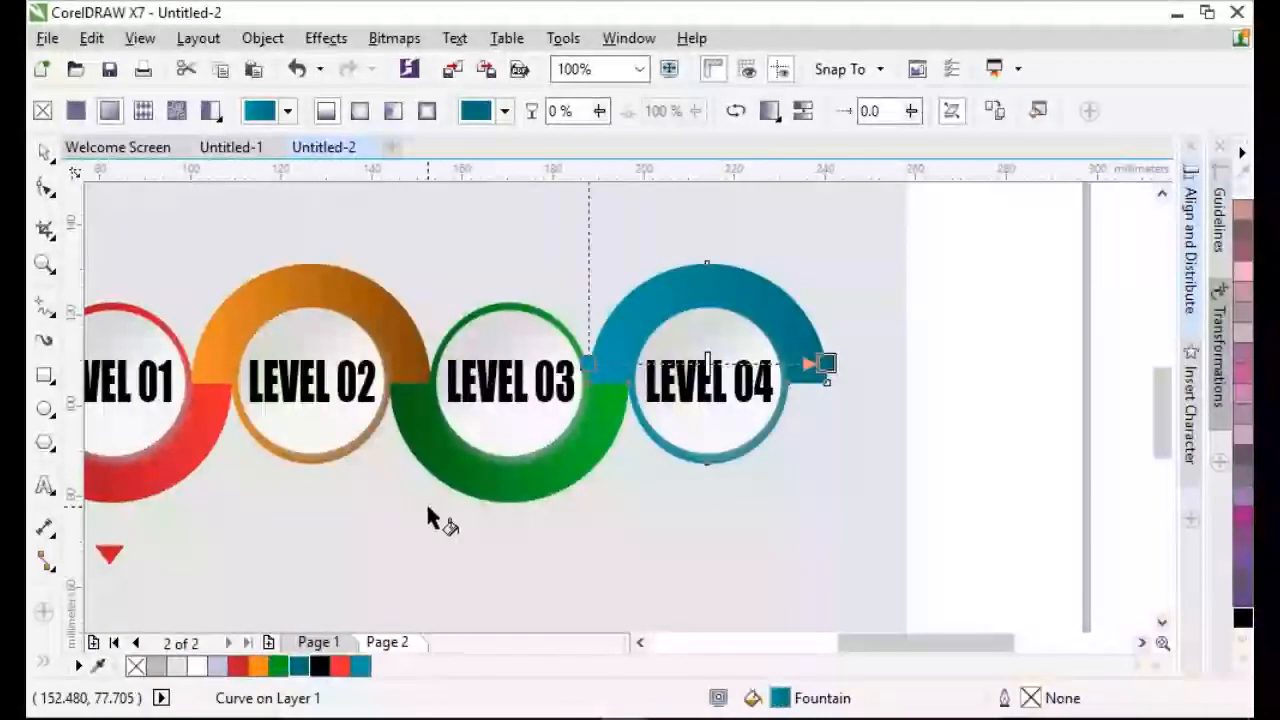
{"action": "mouse_move", "coordinate": [822, 365]}
{"action": "left_click", "coordinate": [785, 403]}
{"action": "left_click", "coordinate": [886, 595]}
{"action": "left_click", "coordinate": [973, 366]}
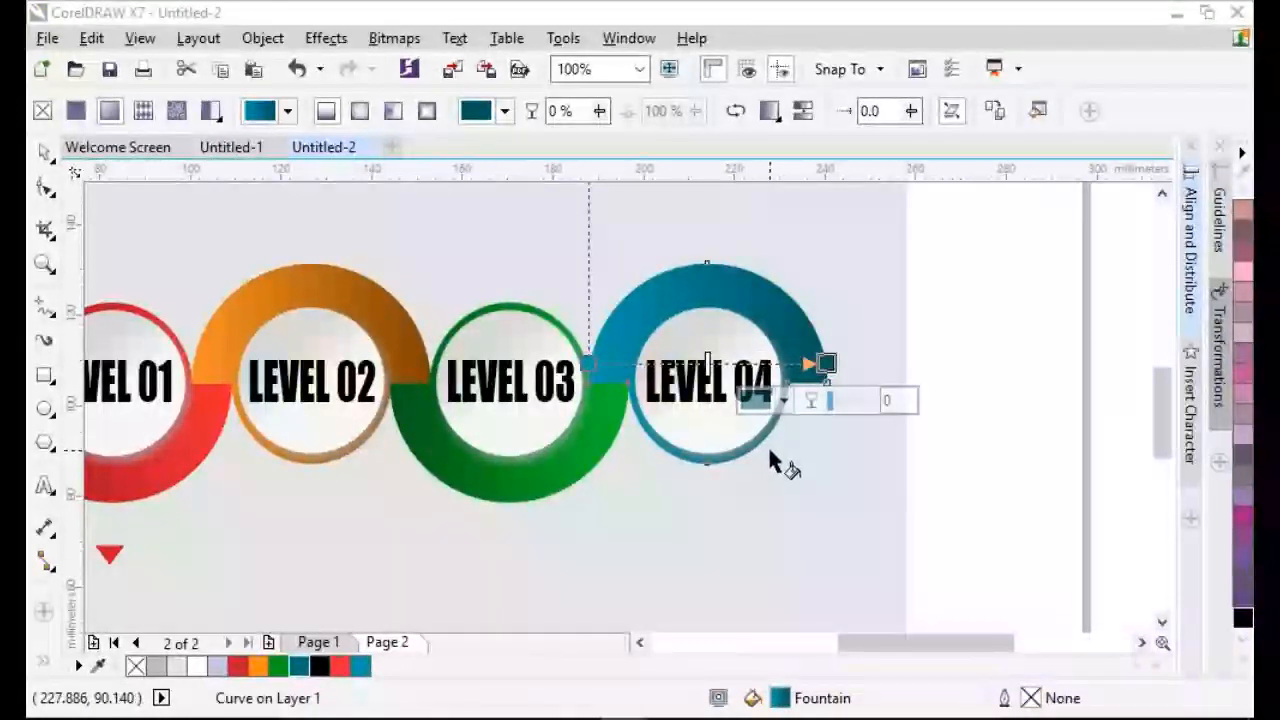
{"action": "left_click", "coordinate": [785, 400]}
{"action": "left_click", "coordinate": [911, 366]}
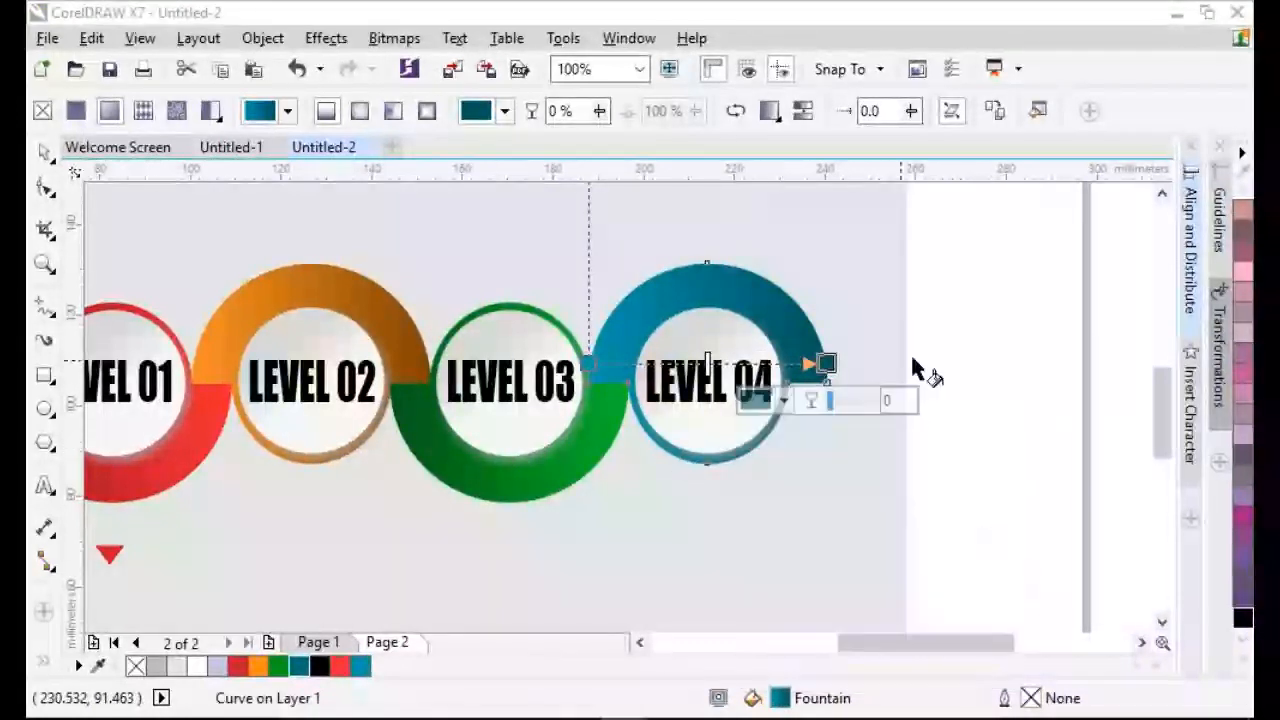
{"action": "key", "text": "space"}
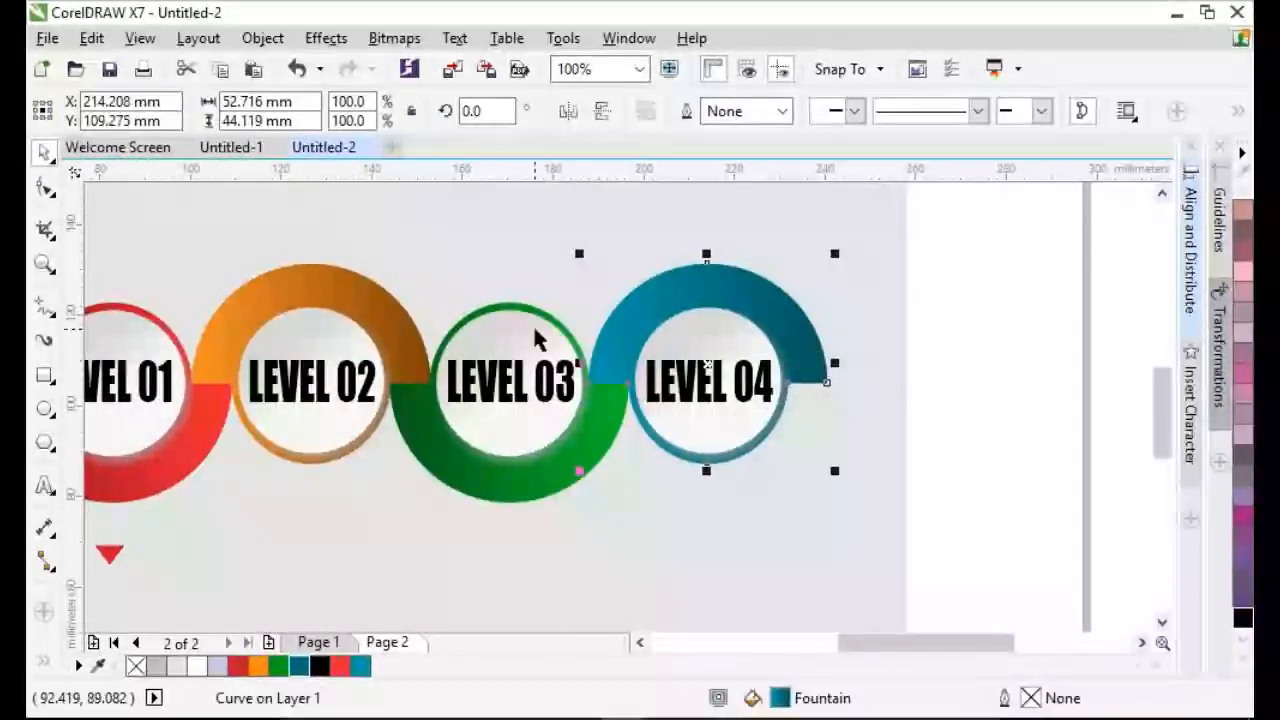
Duplicate the red triangle below the LEVEL 01 ring downward at even spacing to form a column of seven.
{"action": "key", "text": "F4"}
{"action": "left_click", "coordinate": [297, 388]}
{"action": "key", "text": "F2"}
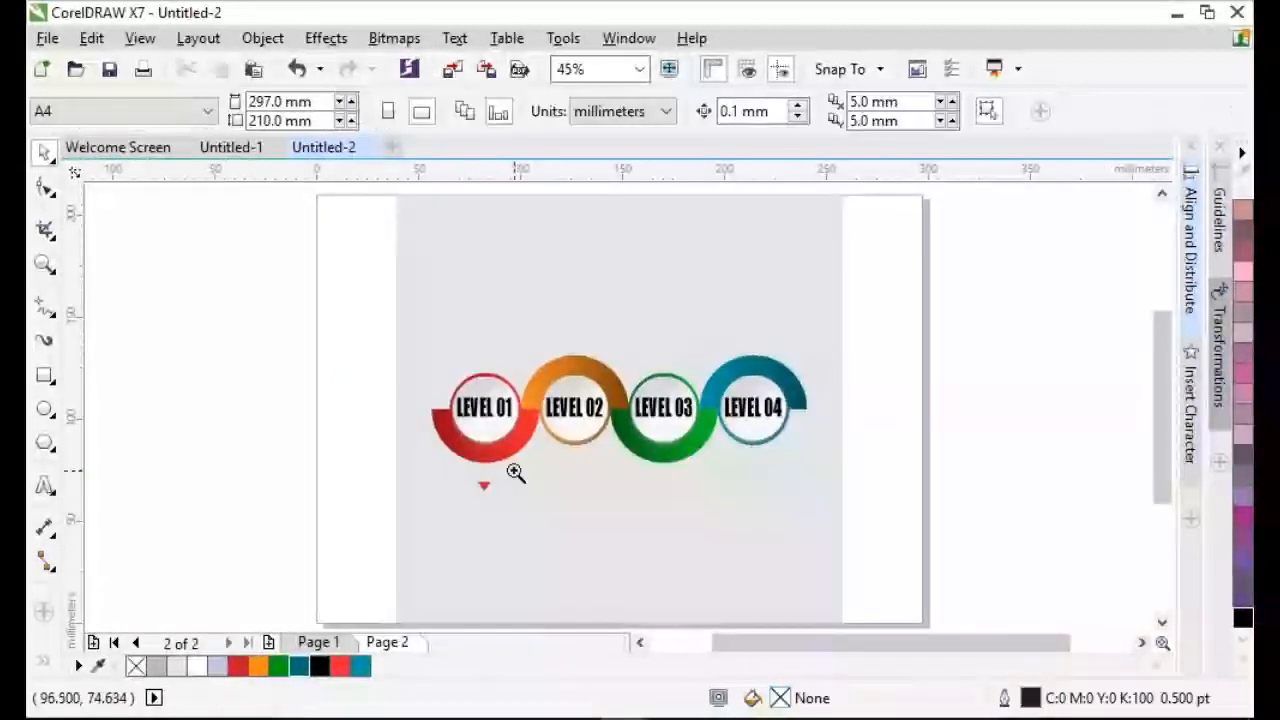
{"action": "left_click_drag", "start_coordinate": [555, 515], "coordinate": [555, 515]}
{"action": "left_click", "coordinate": [640, 457]}
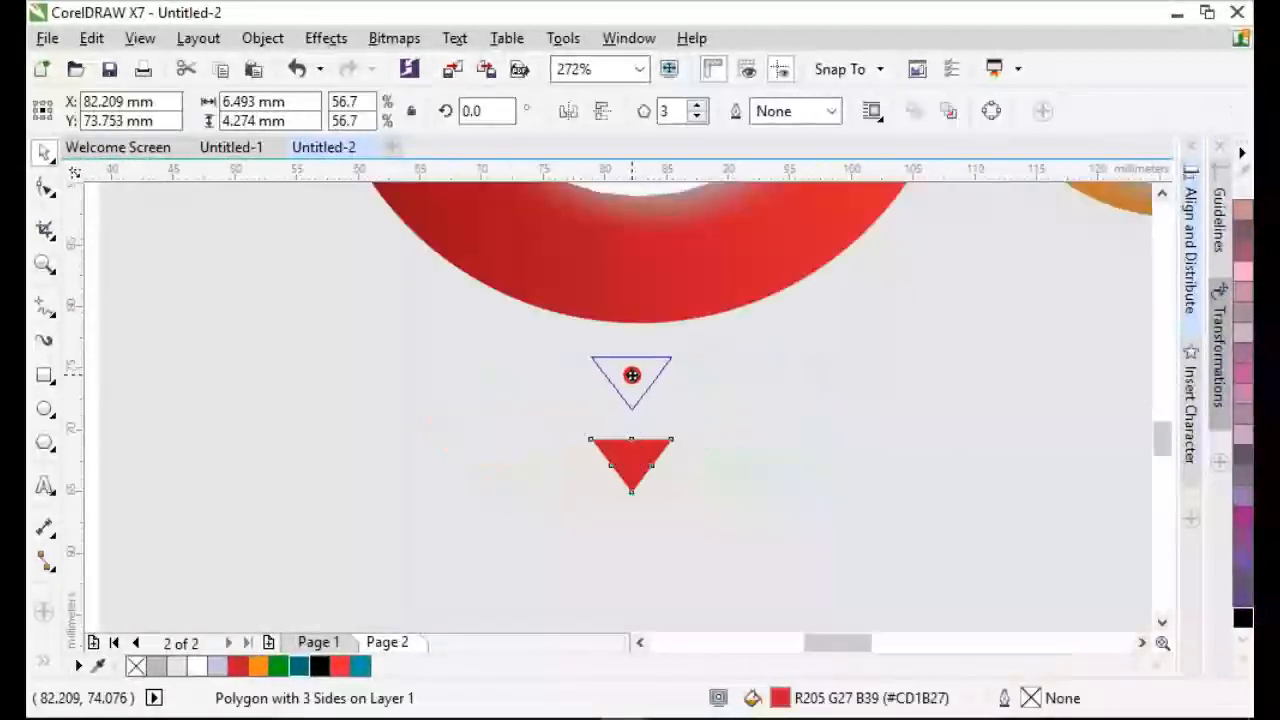
{"action": "left_click_drag", "start_coordinate": [631, 375], "coordinate": [632, 376]}
{"action": "left_click_drag", "start_coordinate": [645, 438], "coordinate": [646, 438]}
{"action": "right_click", "coordinate": [646, 438]}
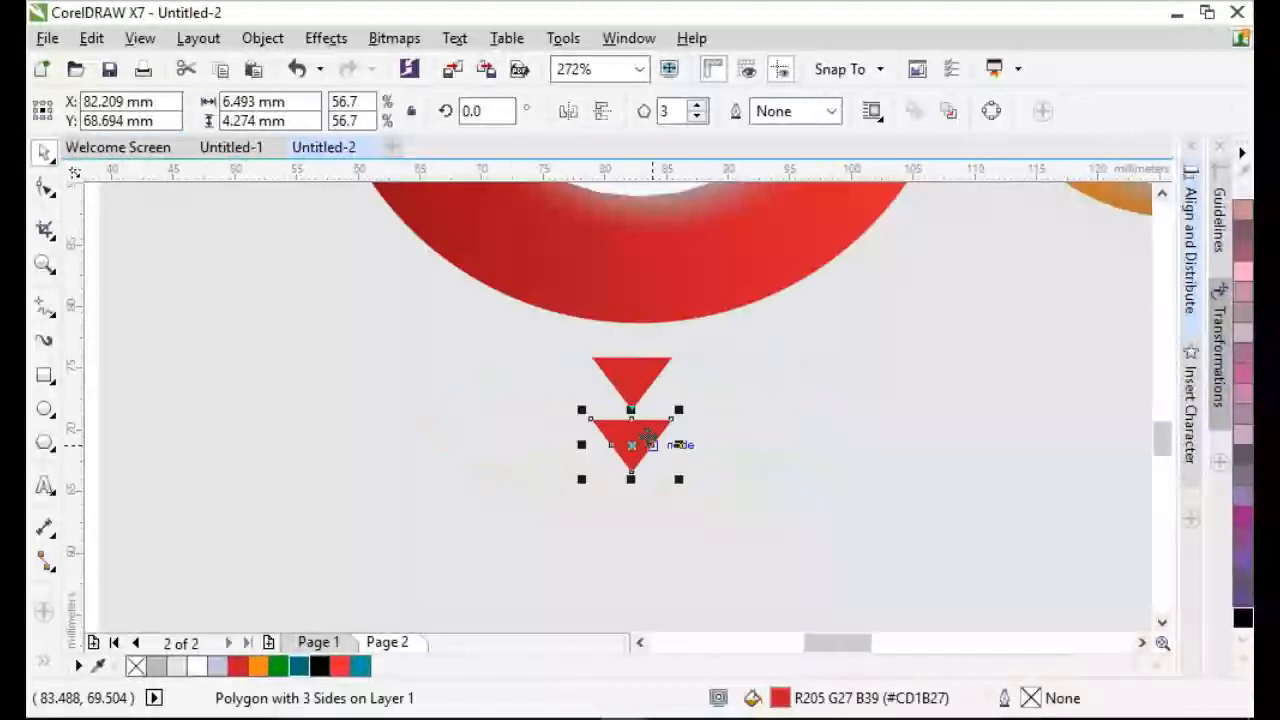
{"action": "key", "text": "ctrl+r"}
{"action": "key", "text": "ctrl+r"}
{"action": "key", "text": "ctrl+r"}
{"action": "key", "text": "ctrl+r"}
{"action": "key", "text": "ctrl+r"}
{"action": "scroll", "coordinate": [652, 434], "scroll_direction": "down", "scroll_amount": 2}
{"action": "scroll", "coordinate": [652, 444], "scroll_direction": "down", "scroll_amount": 2}
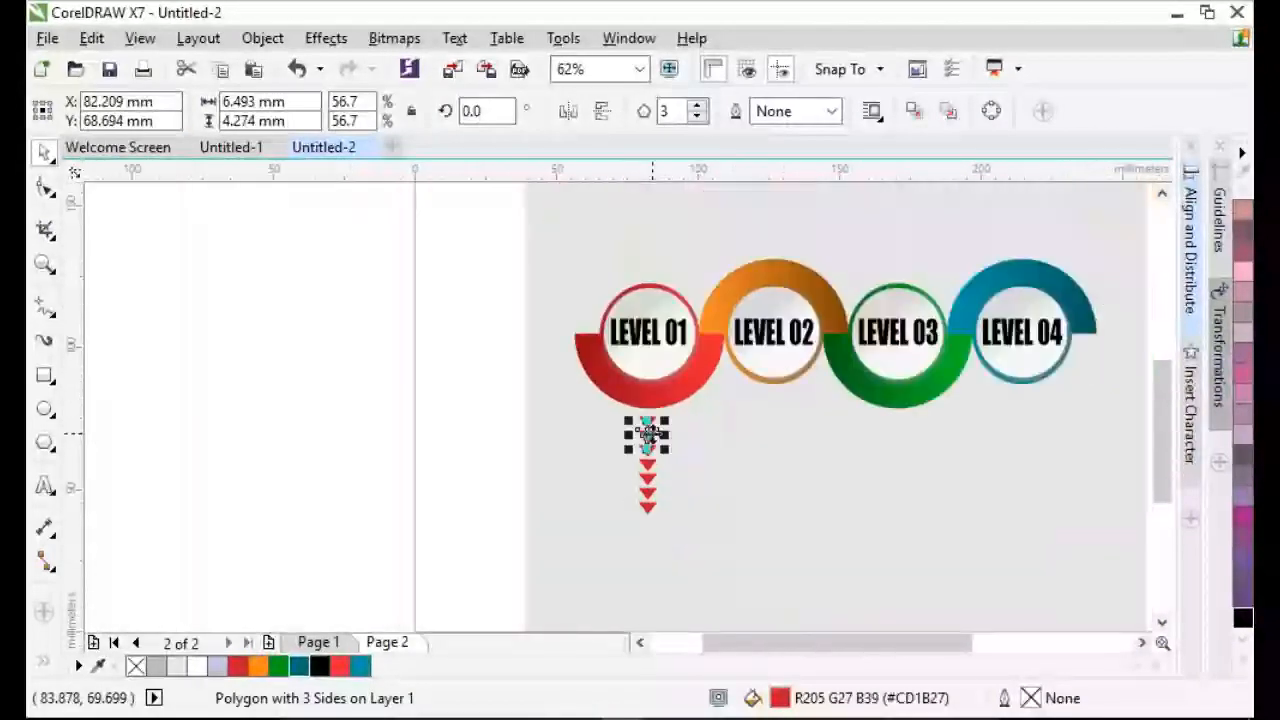
{"action": "key", "text": "Escape"}
Scale the column of seven red triangles down to about 4.9 mm wide and 26 mm high.
{"action": "key", "text": "F2"}
{"action": "left_click_drag", "start_coordinate": [594, 380], "coordinate": [753, 550]}
{"action": "left_click_drag", "start_coordinate": [626, 409], "coordinate": [771, 609]}
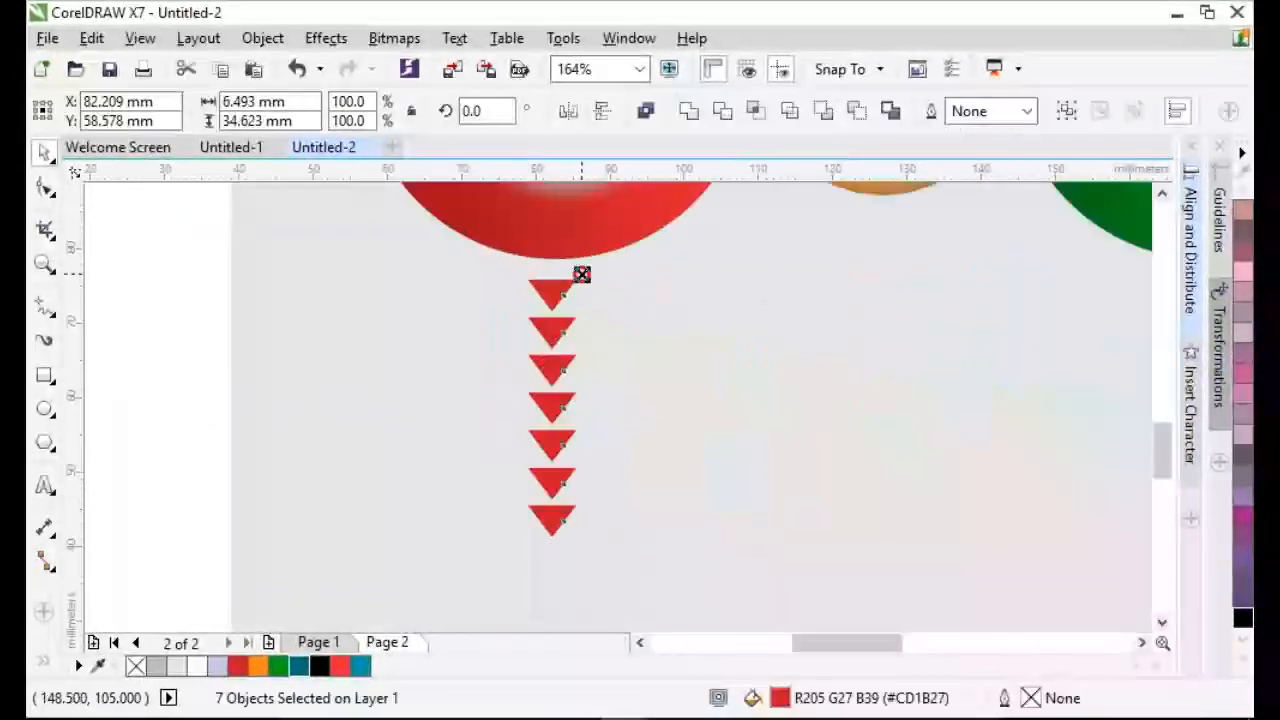
{"action": "left_click_drag", "start_coordinate": [582, 274], "coordinate": [579, 287]}
{"action": "scroll", "coordinate": [557, 331], "scroll_direction": "down", "scroll_amount": 4}
{"action": "left_click", "coordinate": [431, 403]}
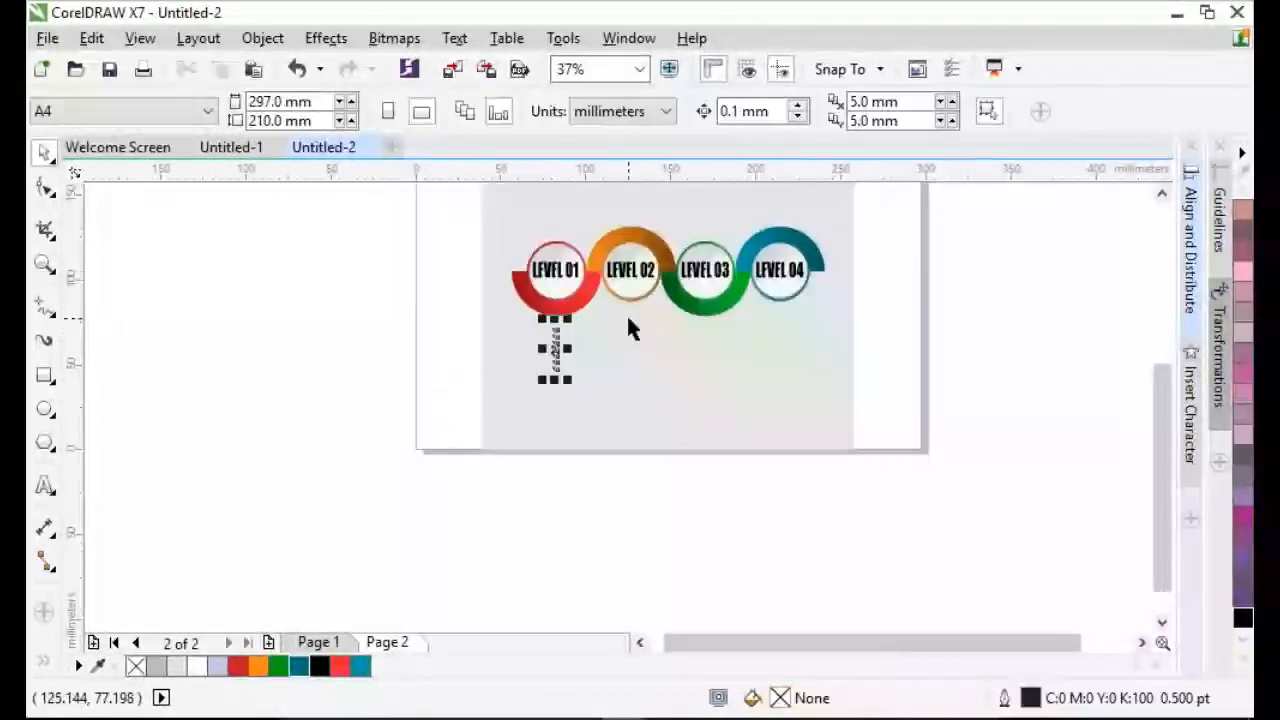
Weld the seven red triangles into one object and place a copy of the column below the LEVEL 03 ring.
{"action": "scroll", "coordinate": [552, 348], "scroll_direction": "up", "scroll_amount": 1}
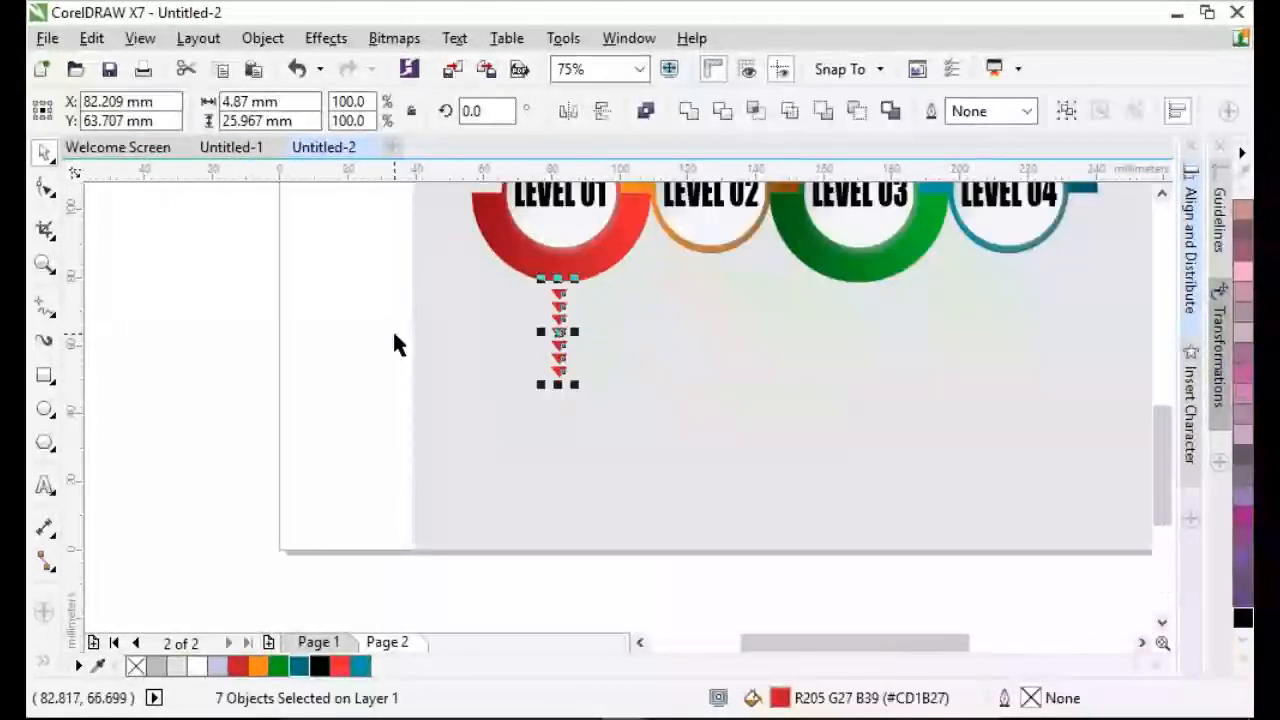
{"action": "left_click", "coordinate": [688, 120]}
{"action": "left_click", "coordinate": [437, 368]}
{"action": "left_click_drag", "start_coordinate": [537, 267], "coordinate": [866, 280]}
{"action": "left_click", "coordinate": [700, 397]}
{"action": "left_click", "coordinate": [498, 386]}
Copy the green gradient fill of the LEVEL 03 ring onto the triangle column below it.
{"action": "scroll", "coordinate": [580, 305], "scroll_direction": "down", "scroll_amount": 1}
{"action": "scroll", "coordinate": [579, 345], "scroll_direction": "up", "scroll_amount": 1}
{"action": "left_click", "coordinate": [549, 306]}
{"action": "left_click", "coordinate": [804, 233]}
{"action": "left_click", "coordinate": [949, 346]}
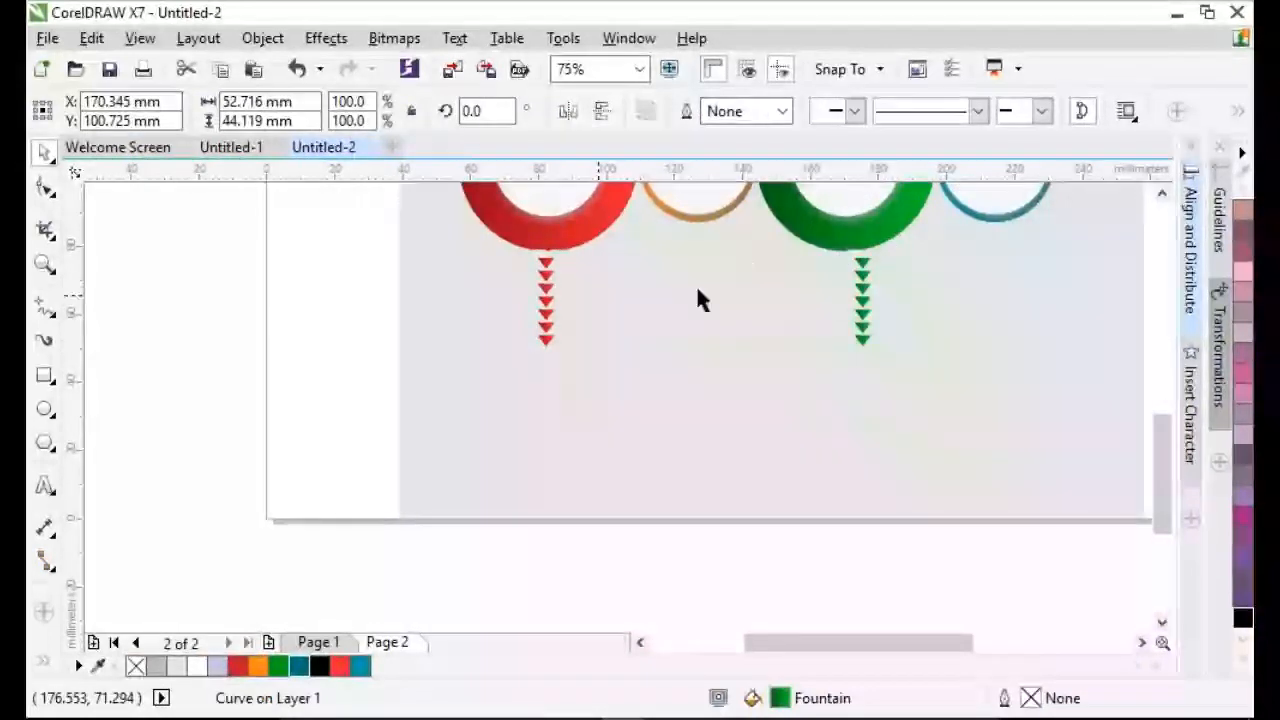
Copy the green triangle column to above LEVEL 04 and mirror it vertically so the triangles point upward.
{"action": "left_click", "coordinate": [697, 297]}
{"action": "scroll", "coordinate": [928, 400], "scroll_direction": "up", "scroll_amount": 2}
{"action": "left_click_drag", "start_coordinate": [862, 470], "coordinate": [994, 205]}
{"action": "right_click", "coordinate": [854, 227]}
{"action": "left_click", "coordinate": [281, 308]}
{"action": "left_click", "coordinate": [864, 258]}
{"action": "left_click", "coordinate": [602, 111]}
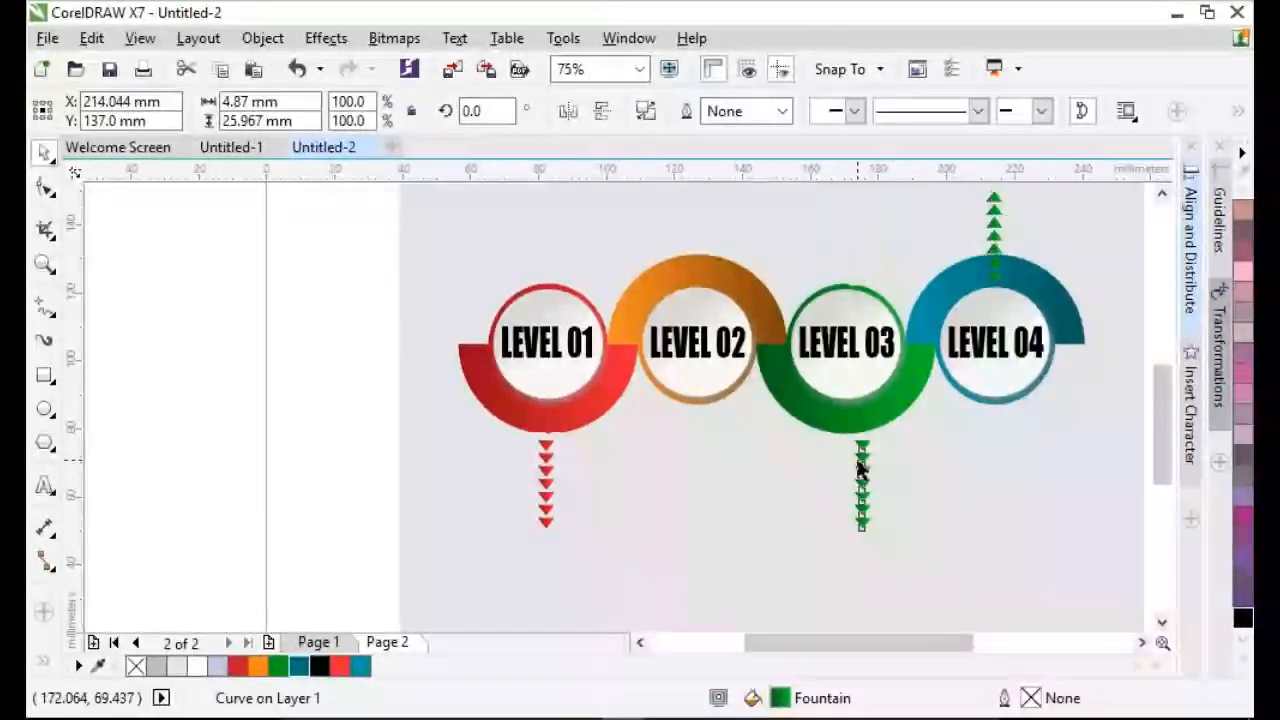
Centre the lower green triangle column horizontally on the LEVEL 03 ring.
{"action": "left_click", "coordinate": [857, 471]}
{"action": "left_click", "coordinate": [828, 425], "text": "shift"}
{"action": "left_click", "coordinate": [1142, 643]}
{"action": "left_click_drag", "start_coordinate": [1164, 438], "coordinate": [1164, 403]}
{"action": "left_click", "coordinate": [951, 418]}
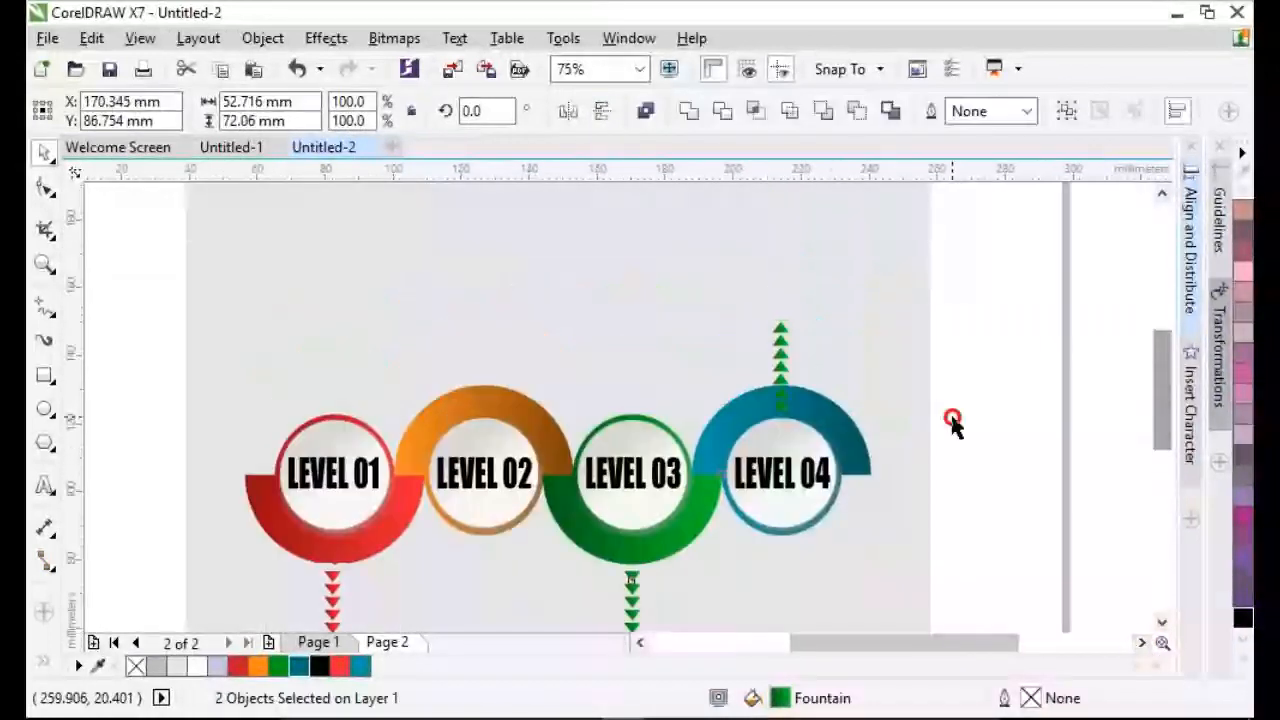
Move the upper triangle column clear of the LEVEL 04 ring and align it to the ring's vertical centre line.
{"action": "left_click_drag", "start_coordinate": [782, 385], "coordinate": [782, 360]}
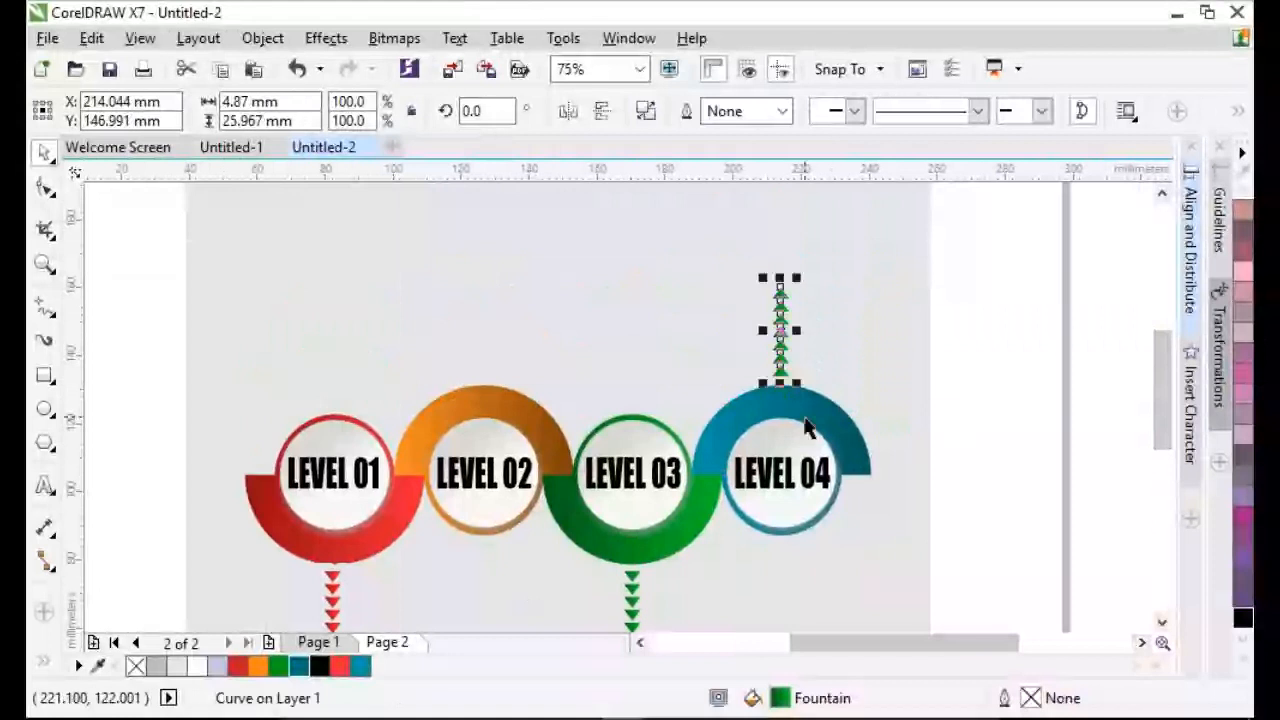
{"action": "left_click", "coordinate": [806, 419], "text": "shift"}
{"action": "key", "text": "c"}
{"action": "left_click", "coordinate": [958, 411]}
Apply the LEVEL 04 ring's teal gradient to the column above it and place a copy of the column above LEVEL 02.
{"action": "left_click", "coordinate": [782, 384]}
{"action": "right_click", "coordinate": [813, 412]}
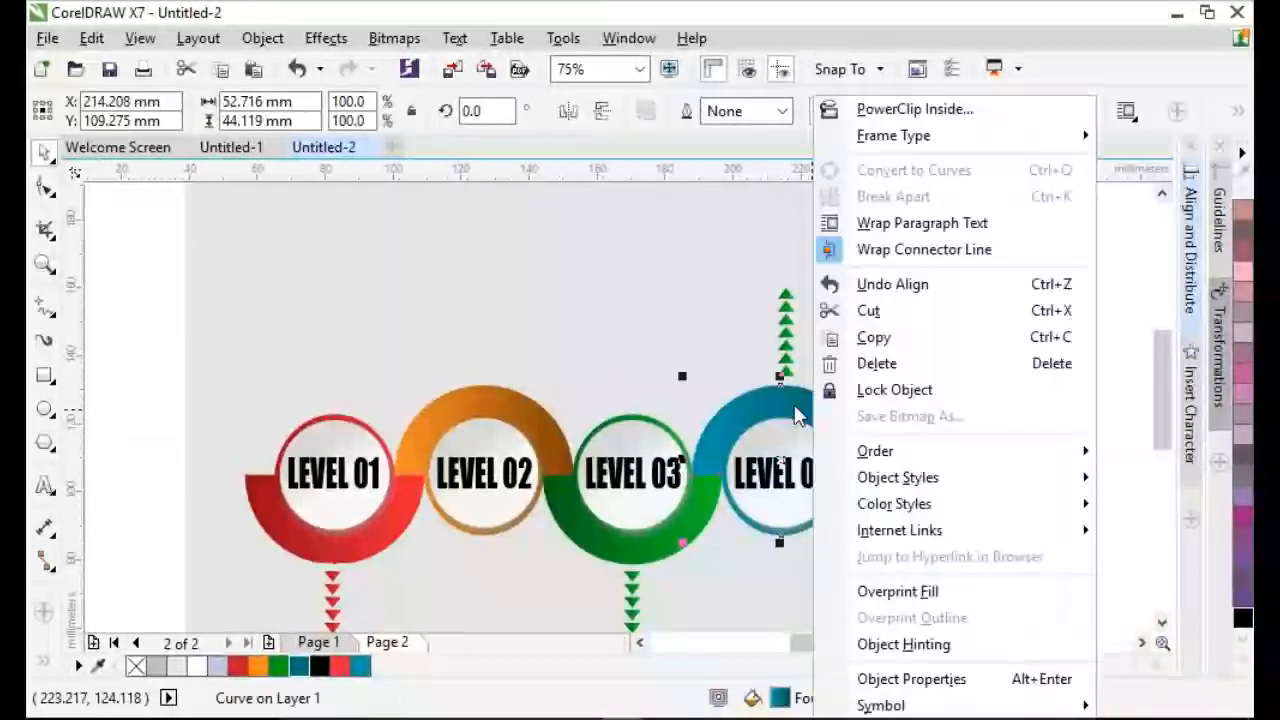
{"action": "left_click_drag", "start_coordinate": [794, 407], "coordinate": [484, 360]}
{"action": "left_click", "coordinate": [840, 437]}
{"action": "left_click", "coordinate": [969, 403]}
Centre the copied column on the LEVEL 02 ring and give it the ring's orange gradient fill.
{"action": "right_click", "coordinate": [479, 414]}
{"action": "left_click", "coordinate": [508, 408], "text": "shift"}
{"action": "key", "text": "c"}
{"action": "key", "text": "Escape"}
{"action": "left_click", "coordinate": [571, 431]}
{"action": "left_click", "coordinate": [963, 366]}
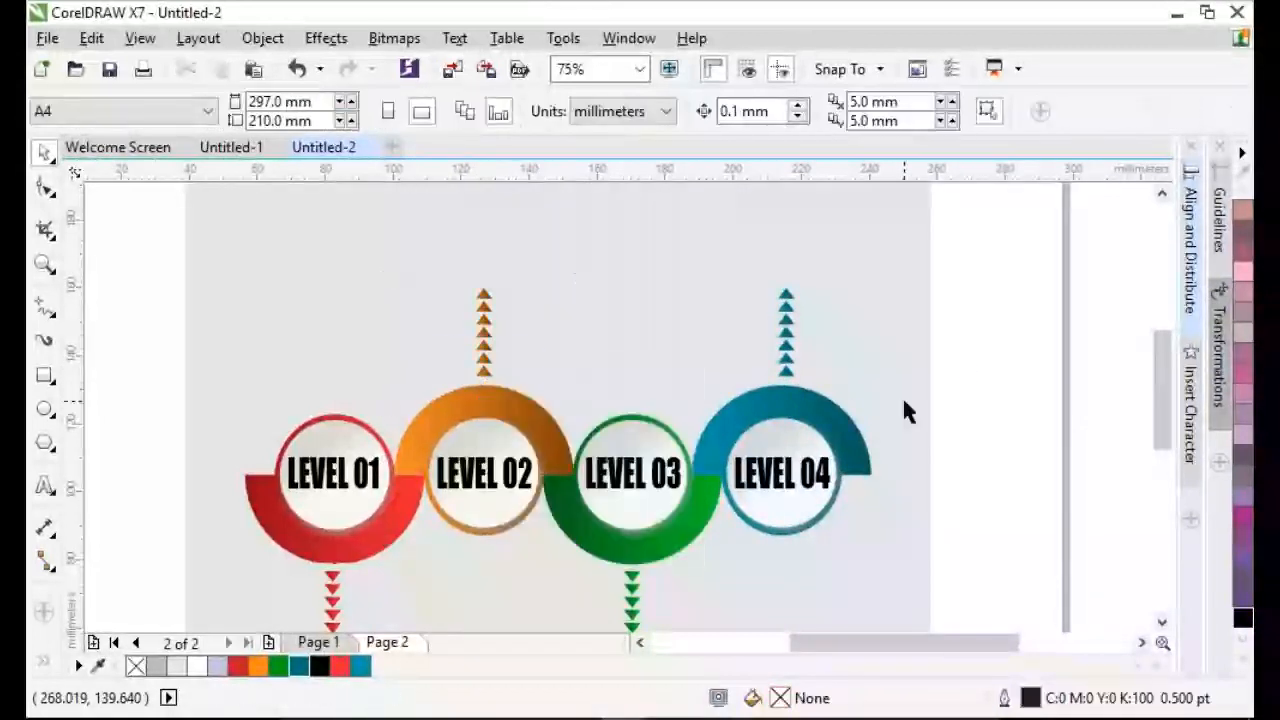
Scale the eye bitmap beside the page down to about 30.5 mm square.
{"action": "key", "text": "shift+F4"}
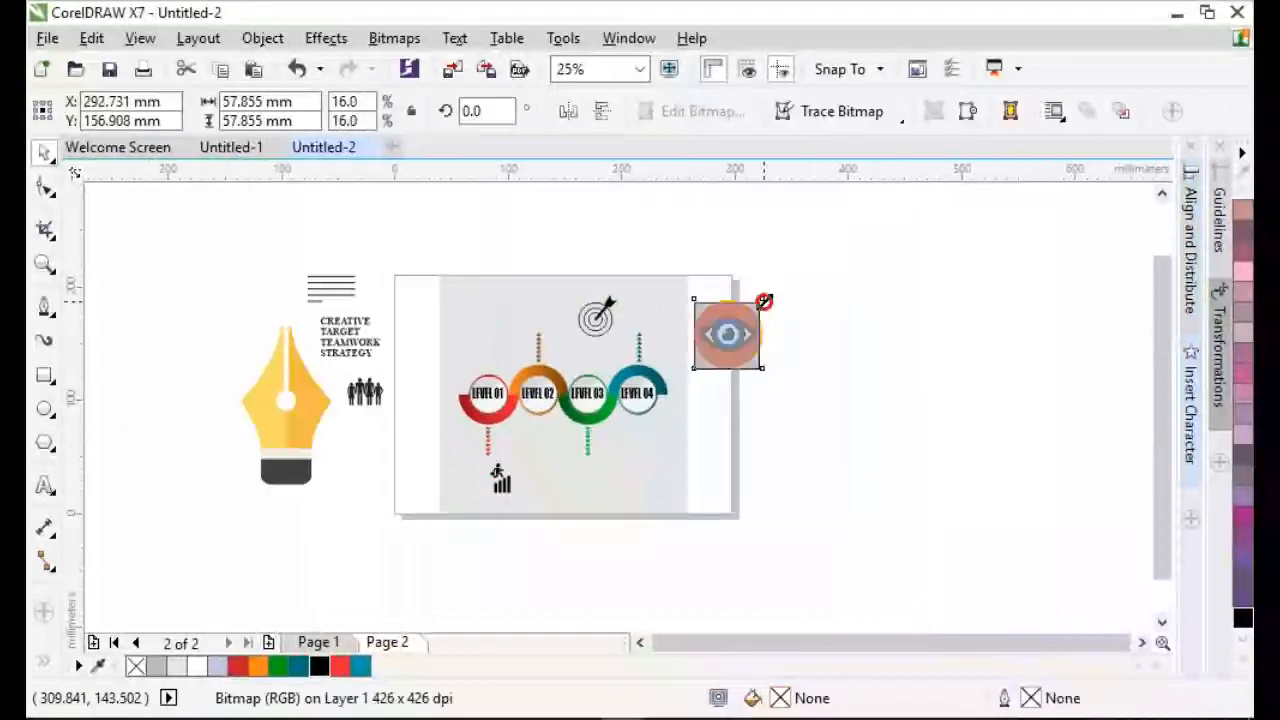
{"action": "left_click_drag", "start_coordinate": [771, 371], "coordinate": [787, 397]}
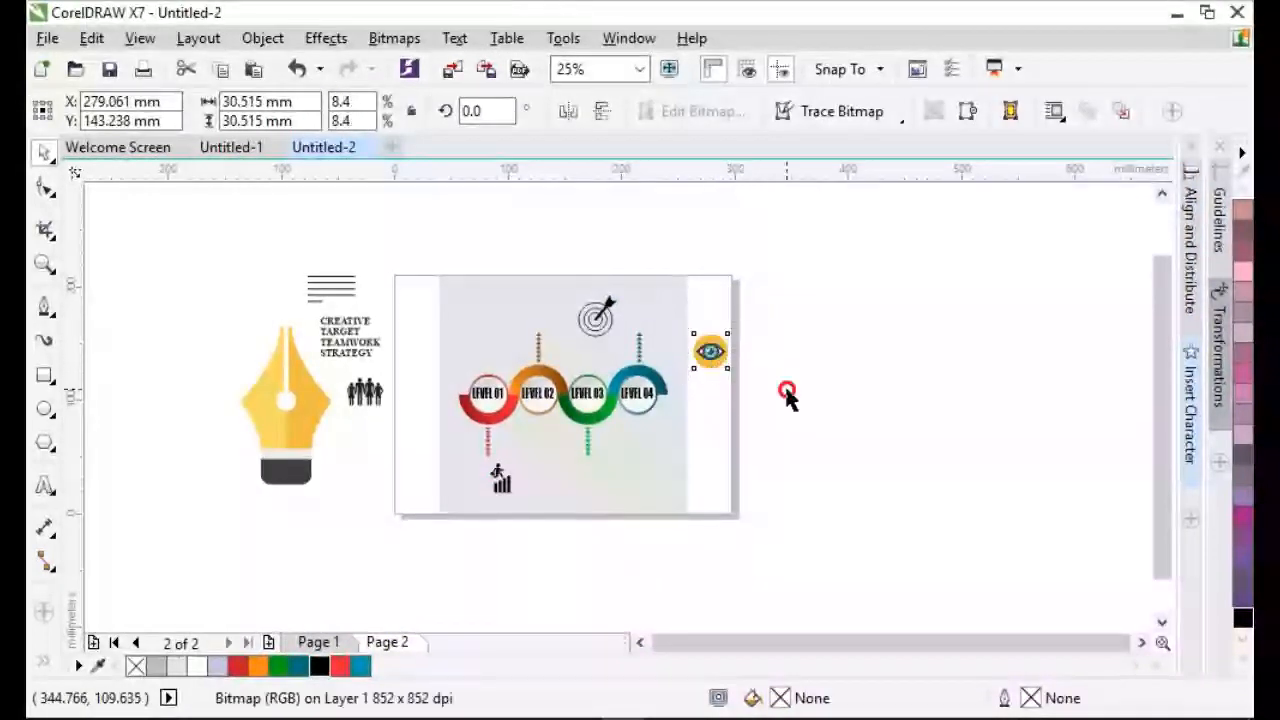
{"action": "left_click", "coordinate": [787, 390]}
Scale the target-and-arrow icon down to 87.5 %, about 28.8 mm wide and 30.9 mm high.
{"action": "left_click_drag", "start_coordinate": [551, 249], "coordinate": [628, 346]}
{"action": "left_click_drag", "start_coordinate": [626, 288], "coordinate": [622, 293]}
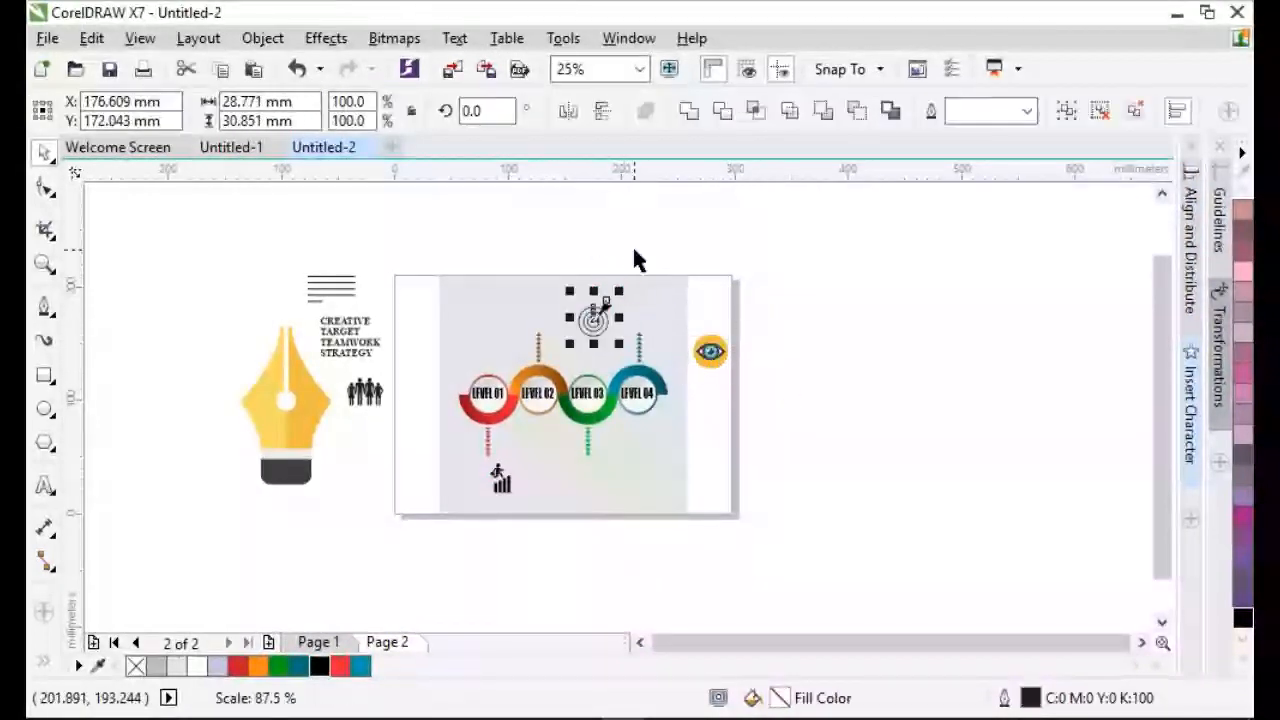
{"action": "left_click", "coordinate": [634, 250]}
{"action": "left_click_drag", "start_coordinate": [568, 261], "coordinate": [621, 347]}
{"action": "key", "text": "F4"}
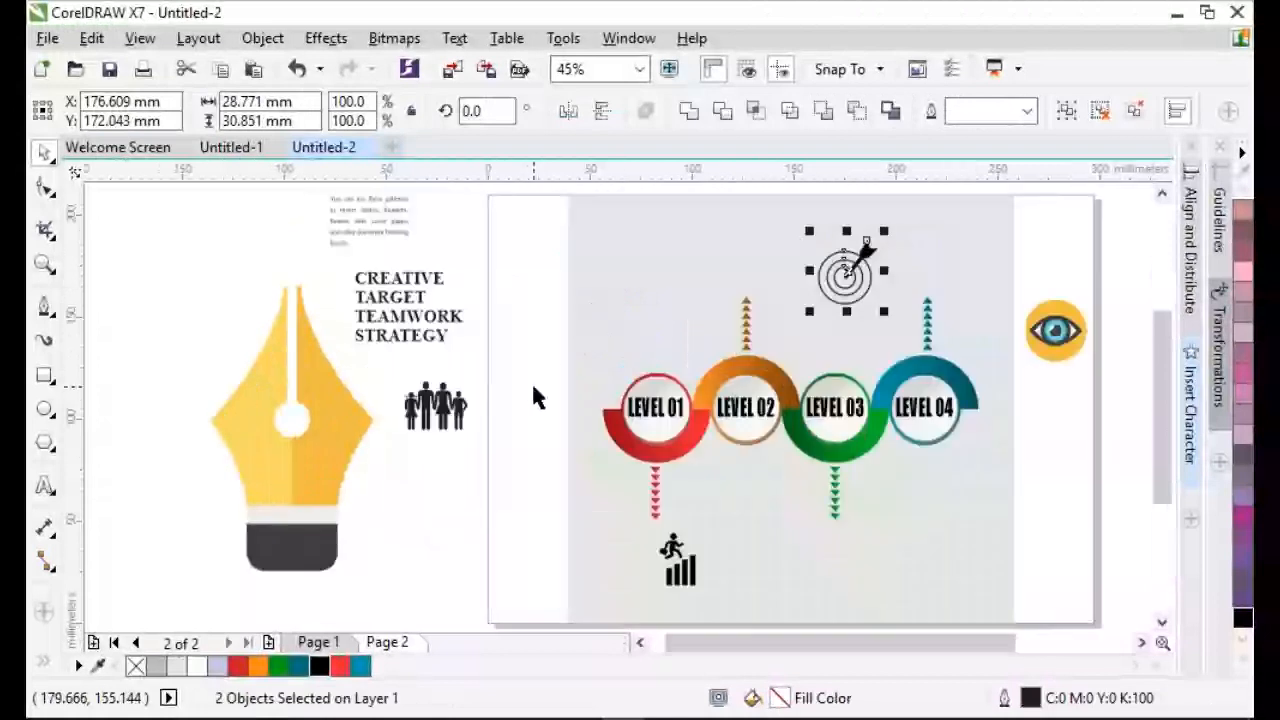
{"action": "left_click", "coordinate": [531, 382]}
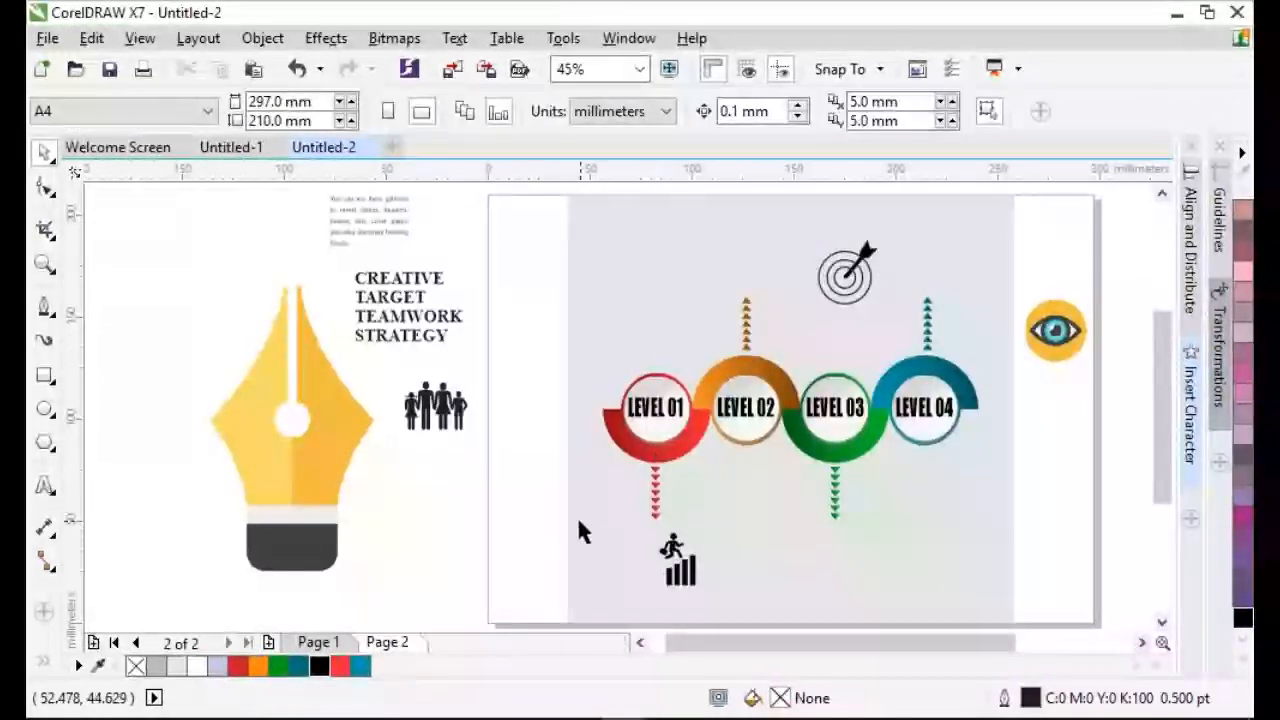
Shrink the runner chart icon and the people icon and place them beside the LEVEL 01 and LEVEL 03 pointer columns.
{"action": "left_click_drag", "start_coordinate": [688, 557], "coordinate": [731, 552]}
{"action": "left_click_drag", "start_coordinate": [770, 510], "coordinate": [736, 537]}
{"action": "left_click", "coordinate": [529, 556]}
{"action": "left_click", "coordinate": [441, 407]}
{"action": "left_click_drag", "start_coordinate": [475, 371], "coordinate": [447, 401]}
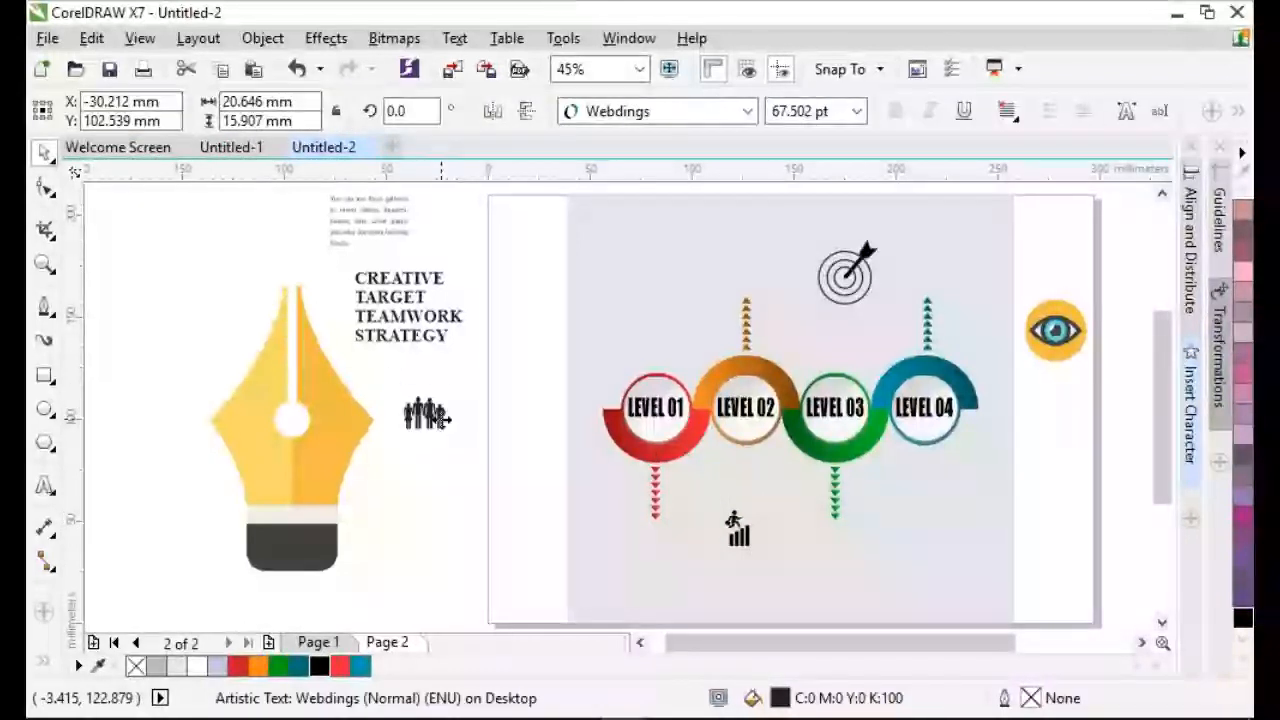
{"action": "left_click", "coordinate": [885, 330]}
Delete the eye bitmap, then shrink the target icon to about 15 by 16 mm and place it above LEVEL 04.
{"action": "left_click", "coordinate": [1055, 330]}
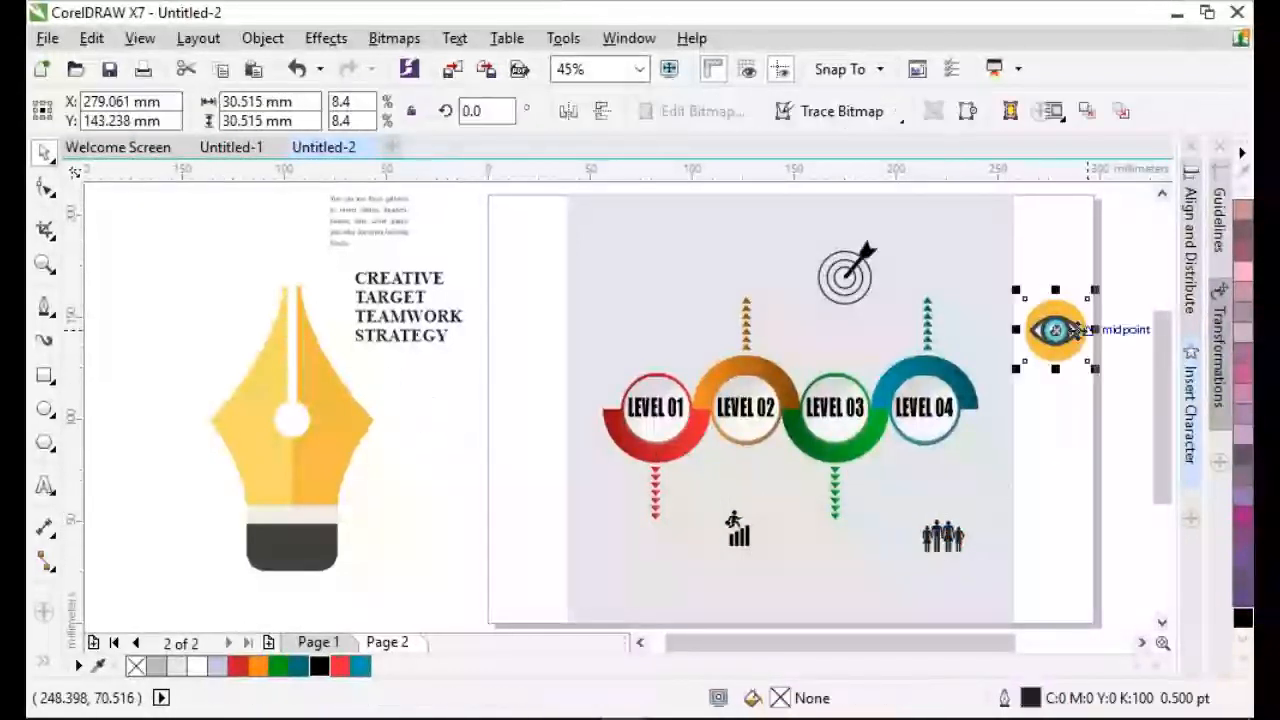
{"action": "key", "text": "Delete"}
{"action": "left_click", "coordinate": [822, 300]}
{"action": "left_click_drag", "start_coordinate": [820, 310], "coordinate": [838, 280]}
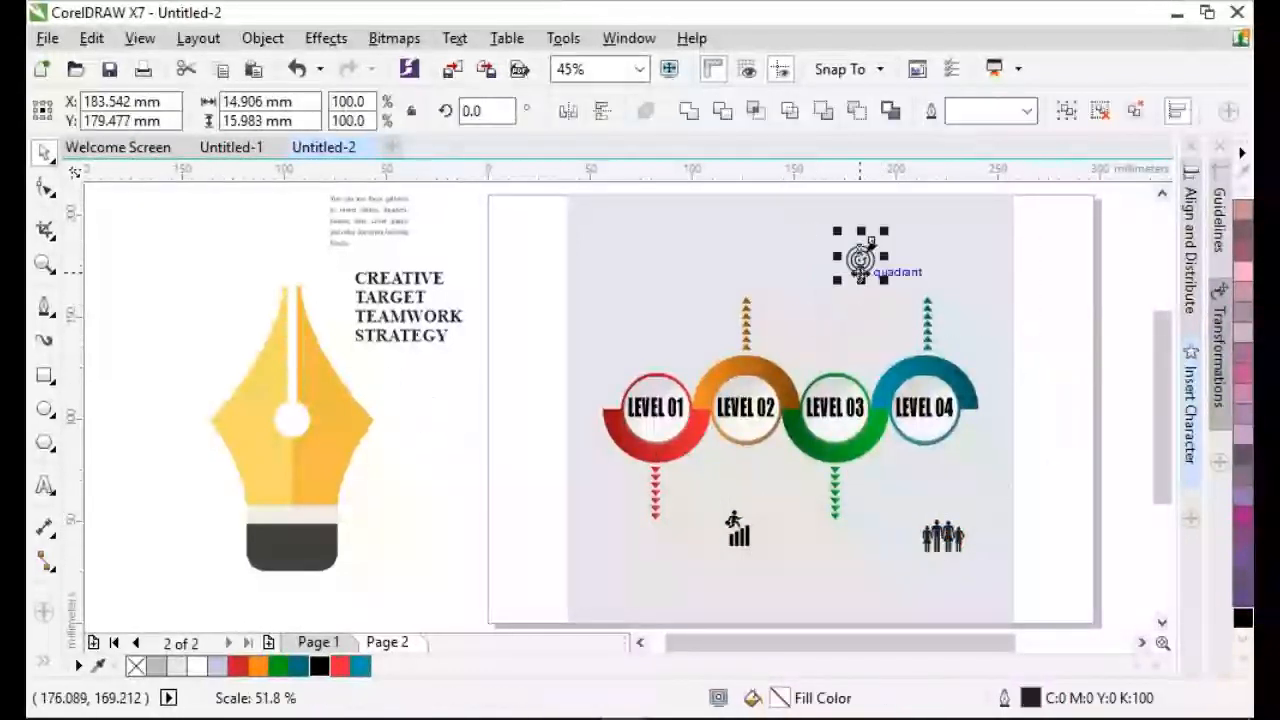
Shrink the pen nib bitmap to about 86.4 mm square, convert it to vectors with Quick Trace and delete the original bitmap.
{"action": "left_click", "coordinate": [357, 358]}
{"action": "mouse_move", "coordinate": [443, 276]}
{"action": "left_mouse_down"}
{"action": "mouse_move", "coordinate": [334, 387]}
{"action": "mouse_move", "coordinate": [407, 365]}
{"action": "left_mouse_up"}
{"action": "left_click", "coordinate": [394, 38]}
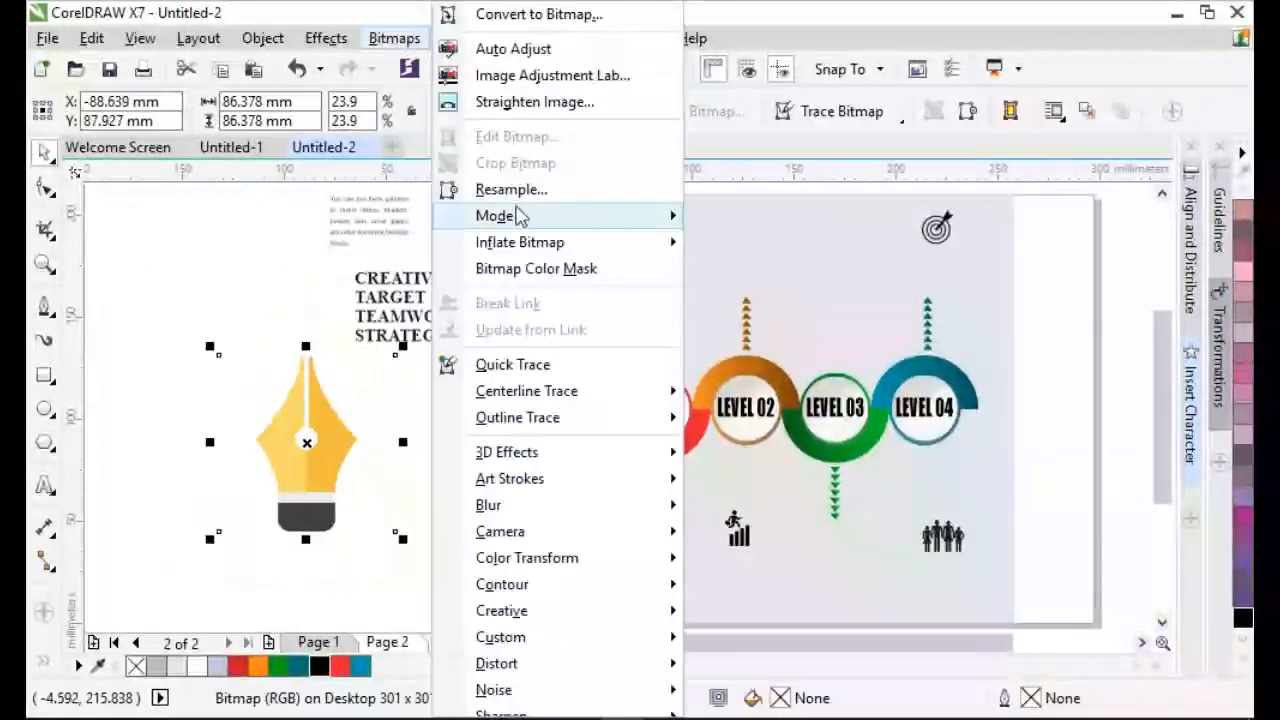
{"action": "left_click", "coordinate": [500, 364]}
{"action": "left_click", "coordinate": [563, 429]}
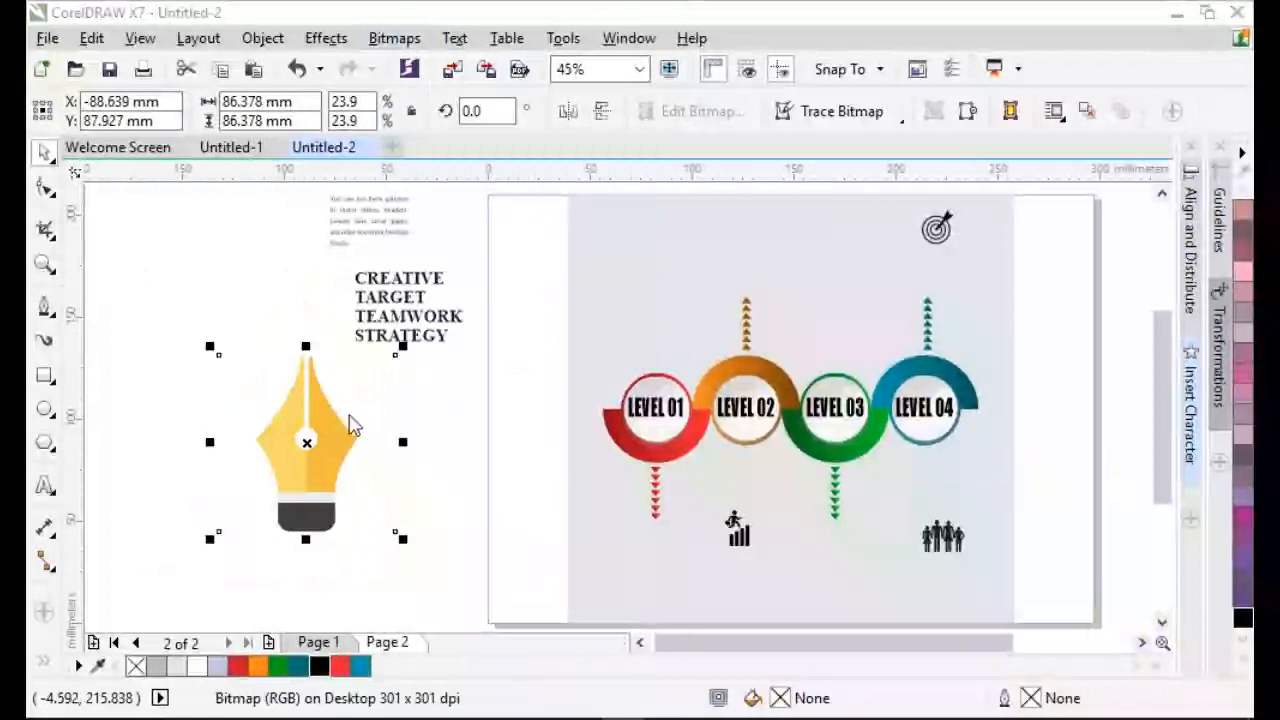
{"action": "left_click_drag", "start_coordinate": [322, 466], "coordinate": [480, 451]}
{"action": "left_click", "coordinate": [321, 483]}
{"action": "key", "text": "Delete"}
{"action": "left_click", "coordinate": [425, 454]}
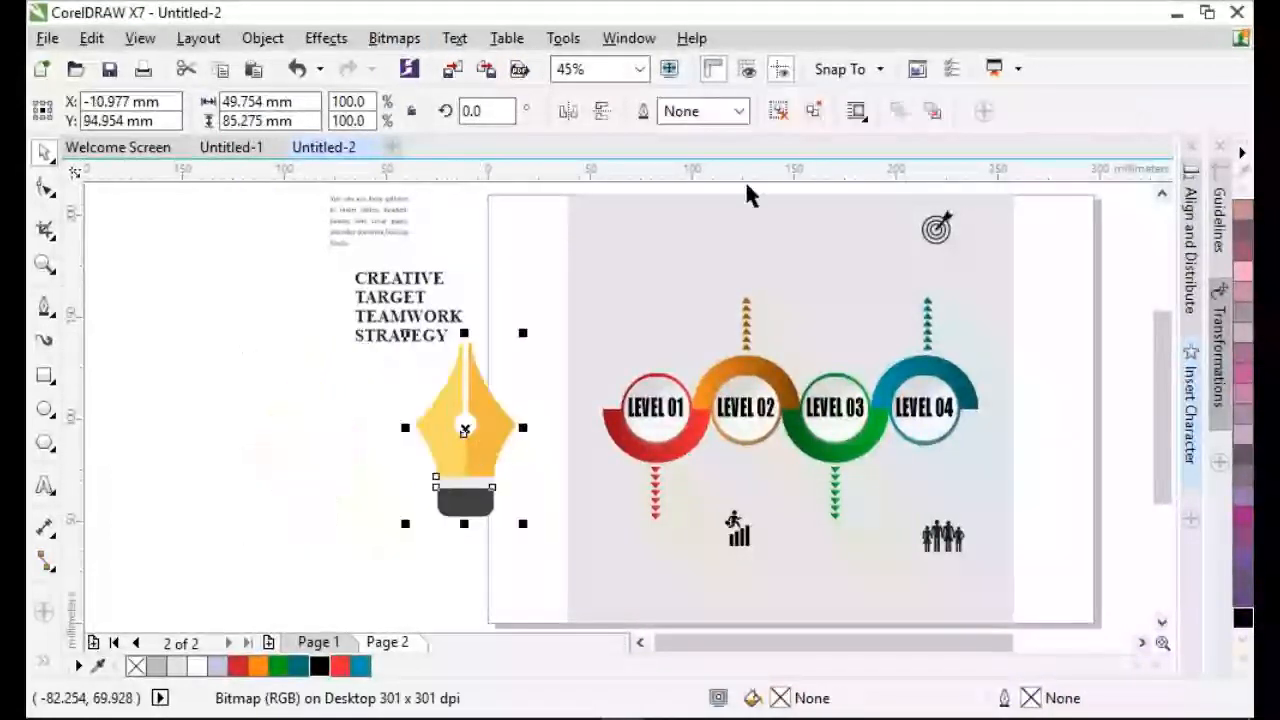
Make the traced pen nib solid black, shrink it and place it on the grey background above LEVEL 01.
{"action": "mouse_move", "coordinate": [337, 557]}
{"action": "left_mouse_down"}
{"action": "mouse_move", "coordinate": [543, 412]}
{"action": "mouse_move", "coordinate": [557, 342]}
{"action": "mouse_move", "coordinate": [491, 383]}
{"action": "mouse_move", "coordinate": [468, 431]}
{"action": "left_mouse_up"}
{"action": "left_click_drag", "start_coordinate": [446, 502], "coordinate": [652, 302]}
{"action": "left_click", "coordinate": [503, 314]}
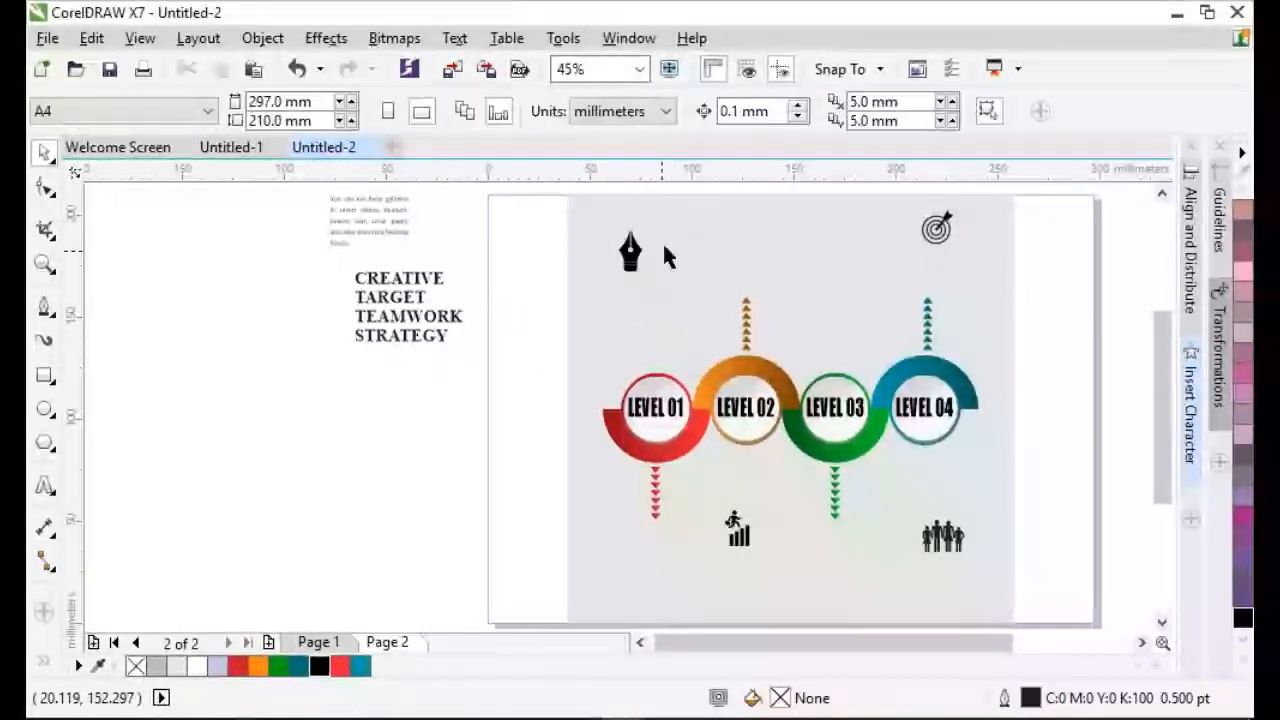
Place the headings CREATIVE under the pen, TARGET under the target icon, and STRATEGY and TEAMWORK below the LEVEL 01 and LEVEL 03 pointers.
{"action": "left_click_drag", "start_coordinate": [400, 278], "coordinate": [679, 291]}
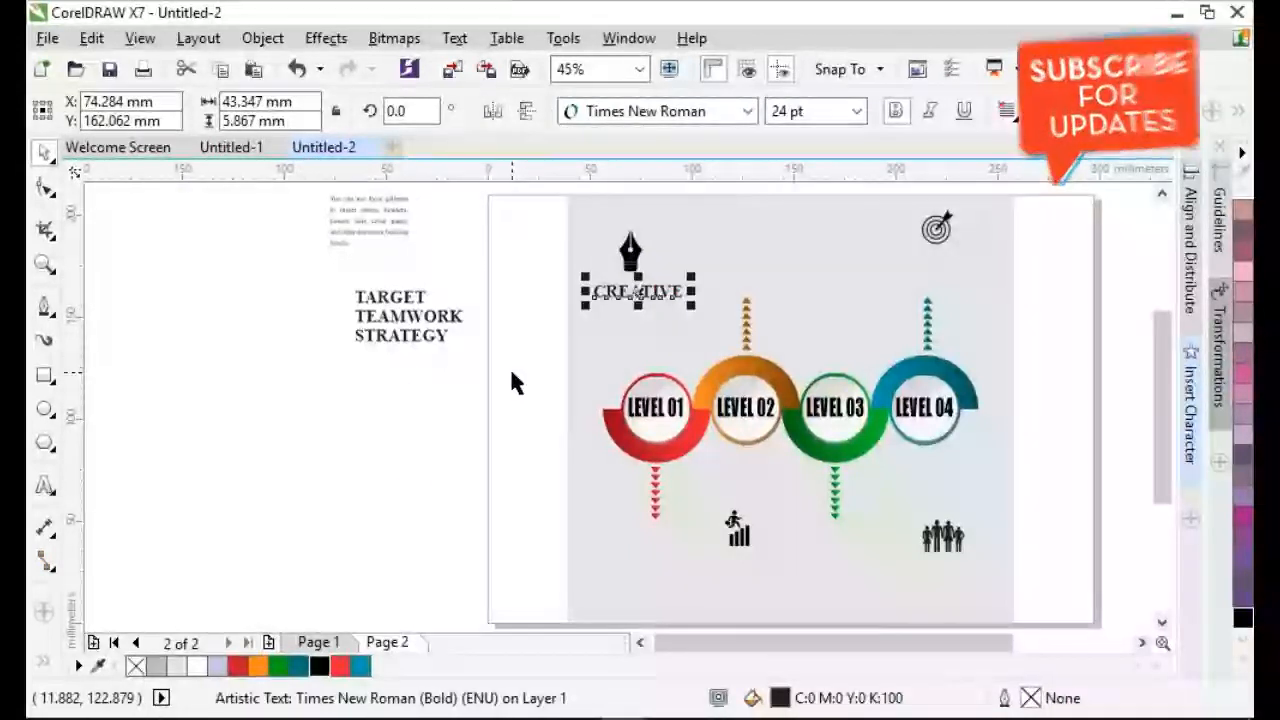
{"action": "left_click", "coordinate": [408, 485]}
{"action": "left_click_drag", "start_coordinate": [405, 335], "coordinate": [664, 575]}
{"action": "left_click_drag", "start_coordinate": [408, 298], "coordinate": [408, 298]}
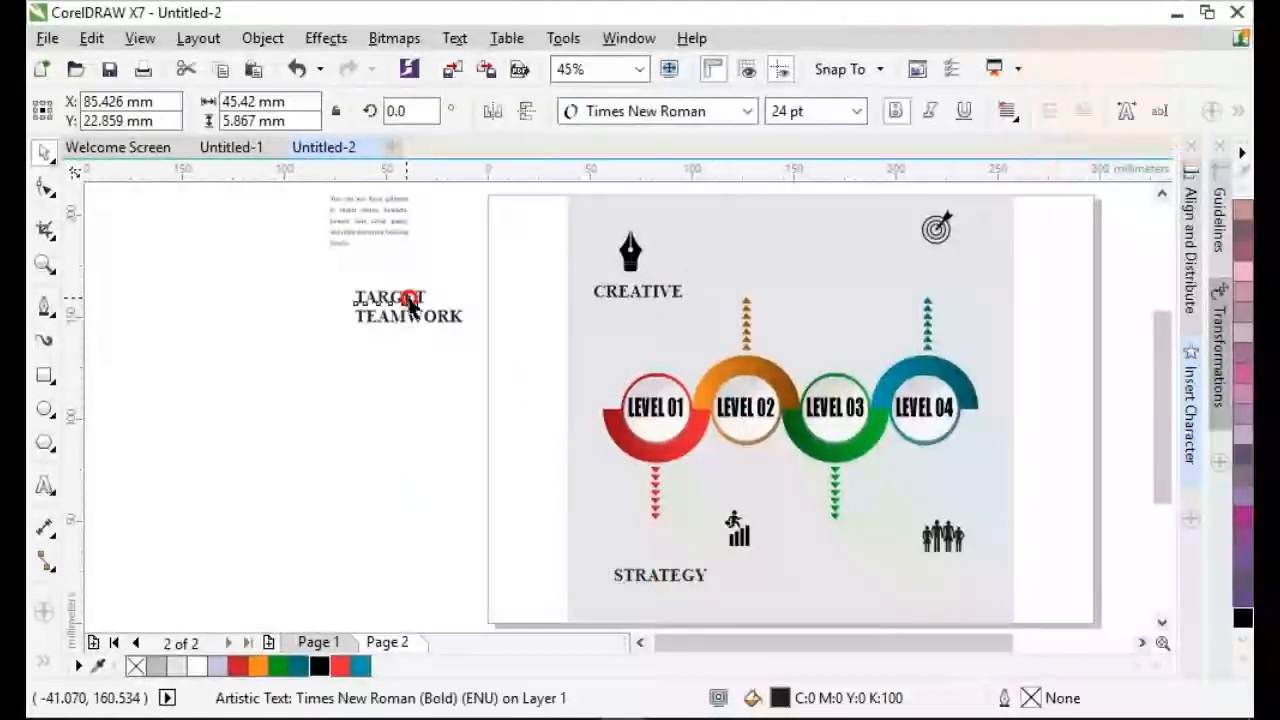
{"action": "left_click_drag", "start_coordinate": [588, 352], "coordinate": [983, 569]}
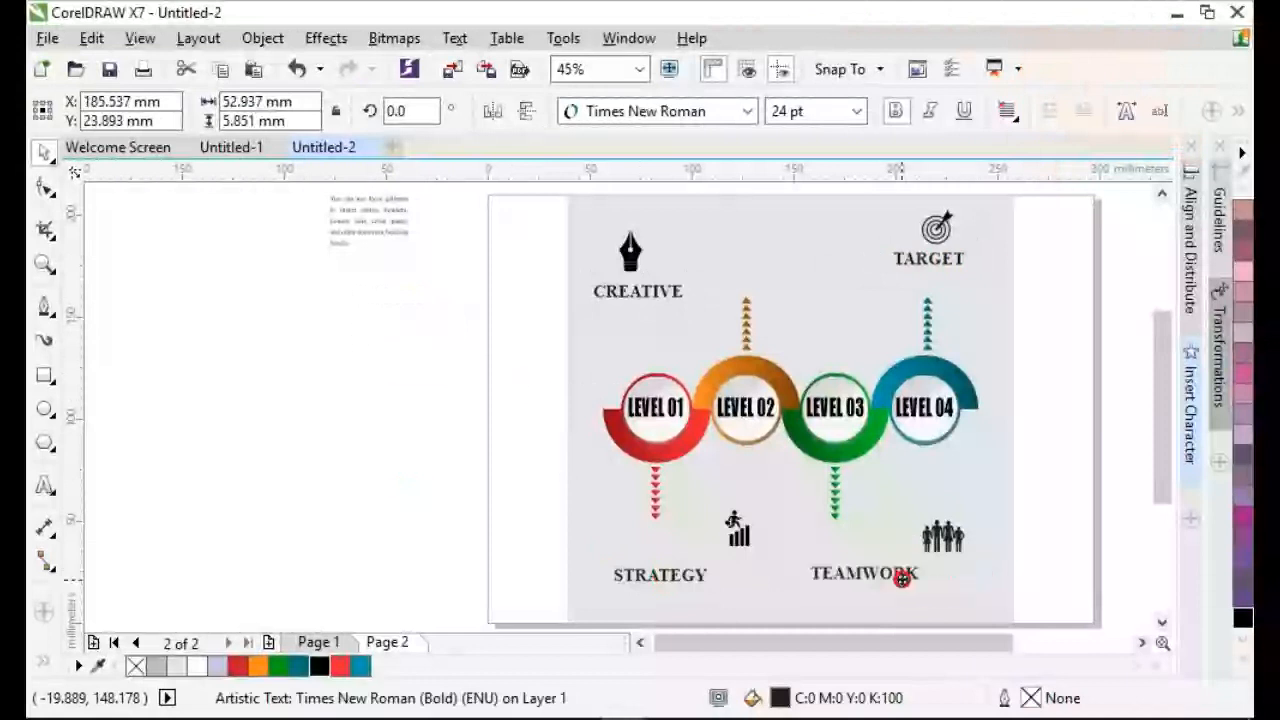
{"action": "left_click_drag", "start_coordinate": [902, 579], "coordinate": [881, 578]}
{"action": "left_click", "coordinate": [413, 325]}
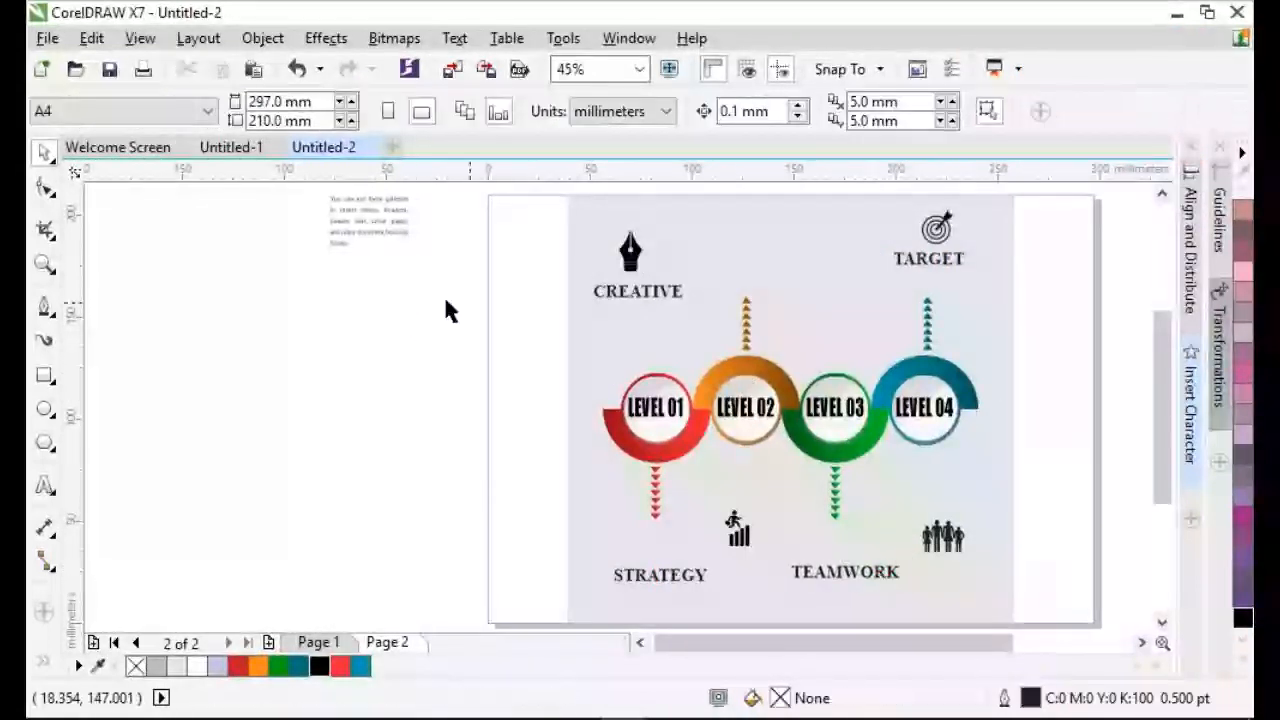
Move the CREATIVE heading above the LEVEL 02 pointer column and draw a rectangle around it.
{"action": "scroll", "coordinate": [414, 262], "scroll_direction": "up", "scroll_amount": 1}
{"action": "mouse_move", "coordinate": [641, 360]}
{"action": "left_mouse_down"}
{"action": "mouse_move", "coordinate": [747, 333]}
{"action": "mouse_move", "coordinate": [809, 349]}
{"action": "left_mouse_up"}
{"action": "left_click", "coordinate": [183, 423]}
{"action": "key", "text": "F6"}
{"action": "key", "text": "space"}
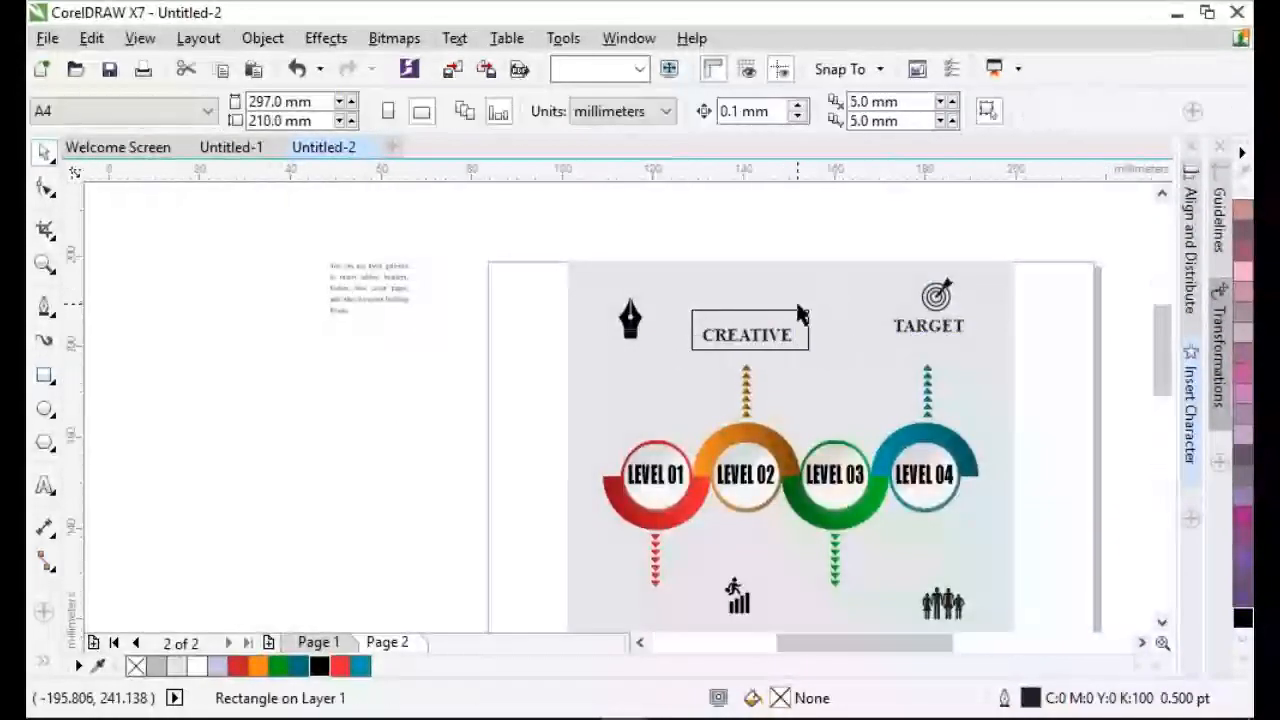
Fully round the corners of the rectangle around CREATIVE and reduce its height to about 15.3 mm.
{"action": "scroll", "coordinate": [800, 345], "scroll_direction": "up", "scroll_amount": 4}
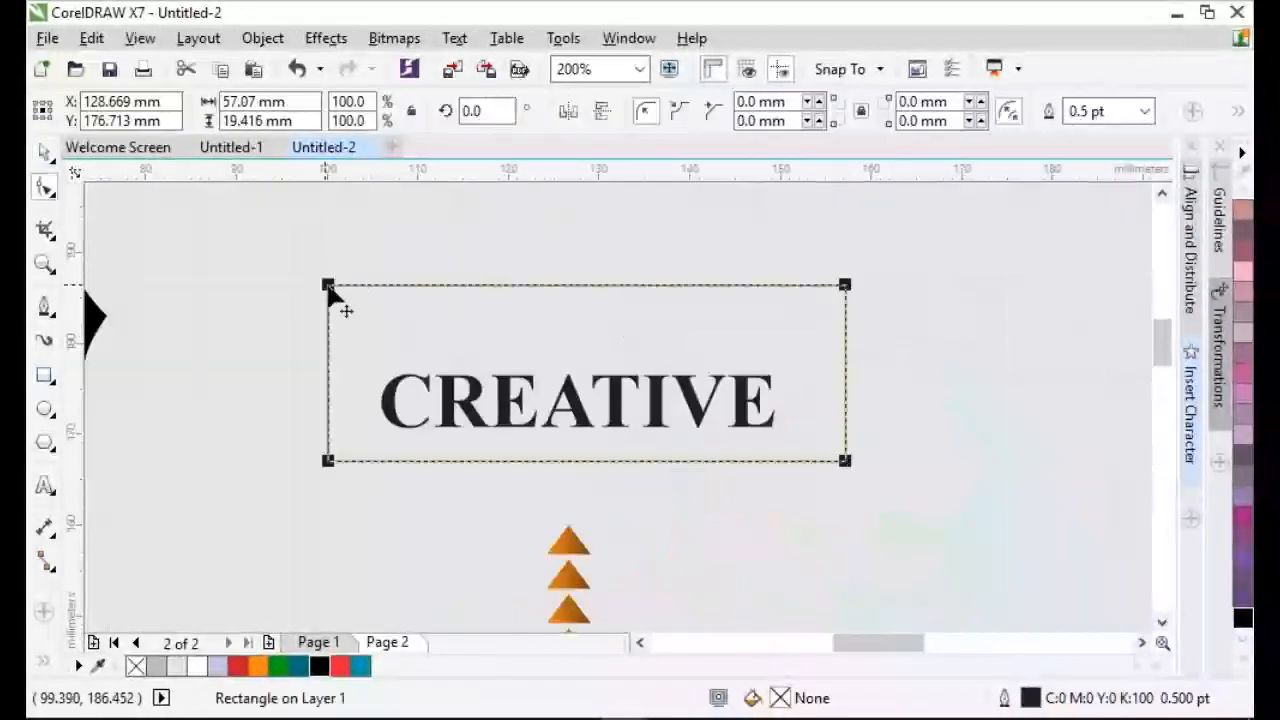
{"action": "left_click_drag", "start_coordinate": [330, 290], "coordinate": [190, 340]}
{"action": "left_click", "coordinate": [44, 152]}
{"action": "left_click_drag", "start_coordinate": [586, 284], "coordinate": [596, 320]}
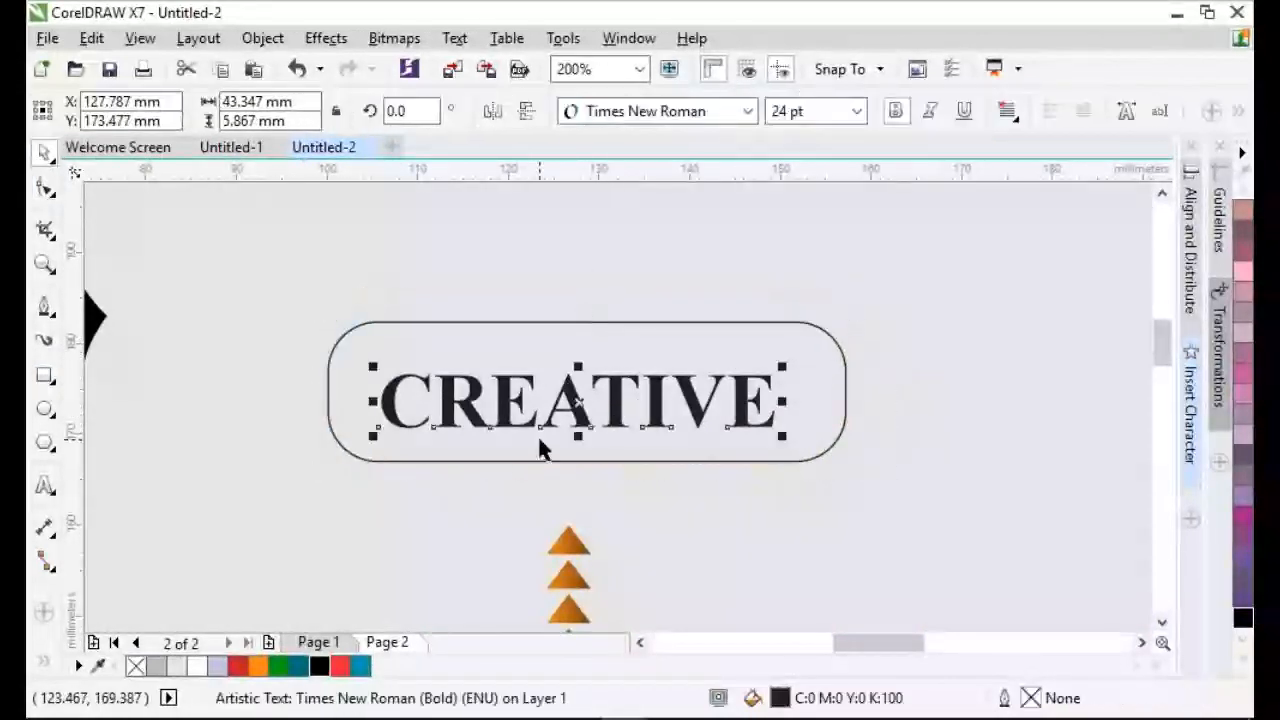
Centre the CREATIVE text horizontally and vertically inside the rounded rectangle.
{"action": "left_click", "coordinate": [522, 338], "text": "shift"}
{"action": "key", "text": "c"}
{"action": "key", "text": "e"}
{"action": "left_click", "coordinate": [502, 253]}
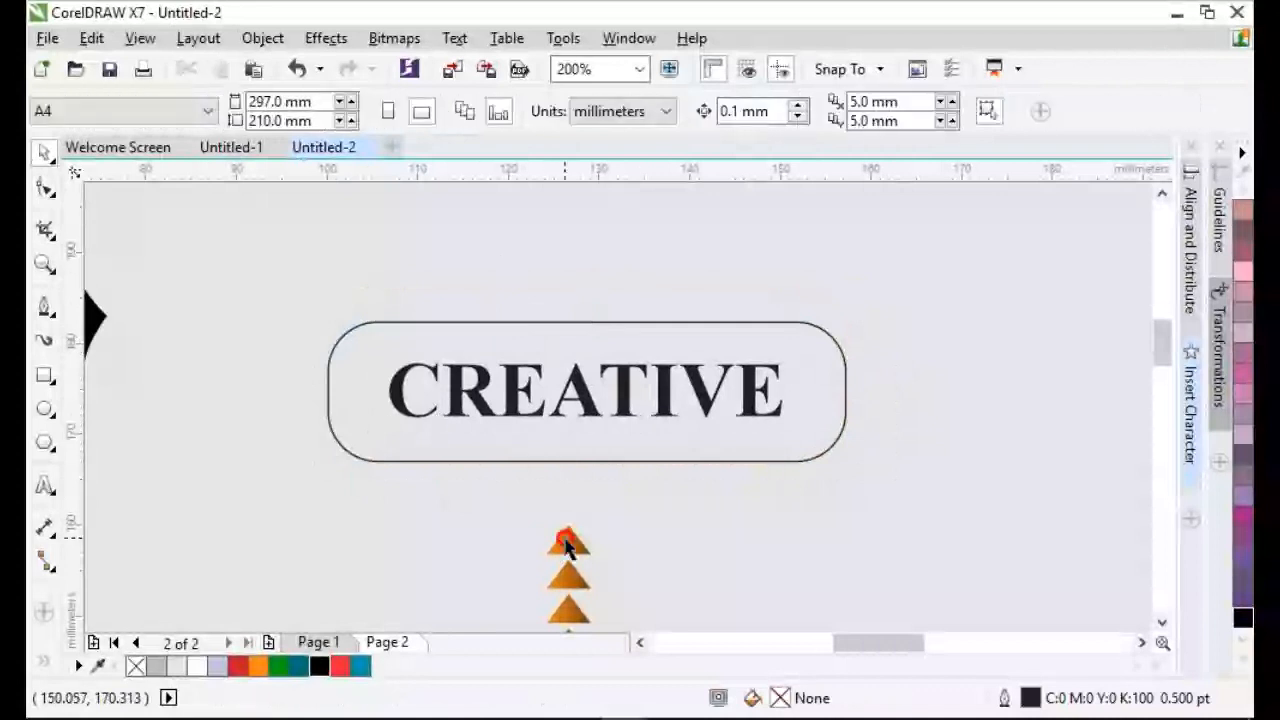
Copy the orange pointer gradient to the rounded rectangle, remove its outline and make the CREATIVE text solid black.
{"action": "left_click", "coordinate": [565, 540]}
{"action": "left_click", "coordinate": [385, 447], "text": "shift"}
{"action": "right_click", "coordinate": [385, 447]}
{"action": "left_click", "coordinate": [501, 523]}
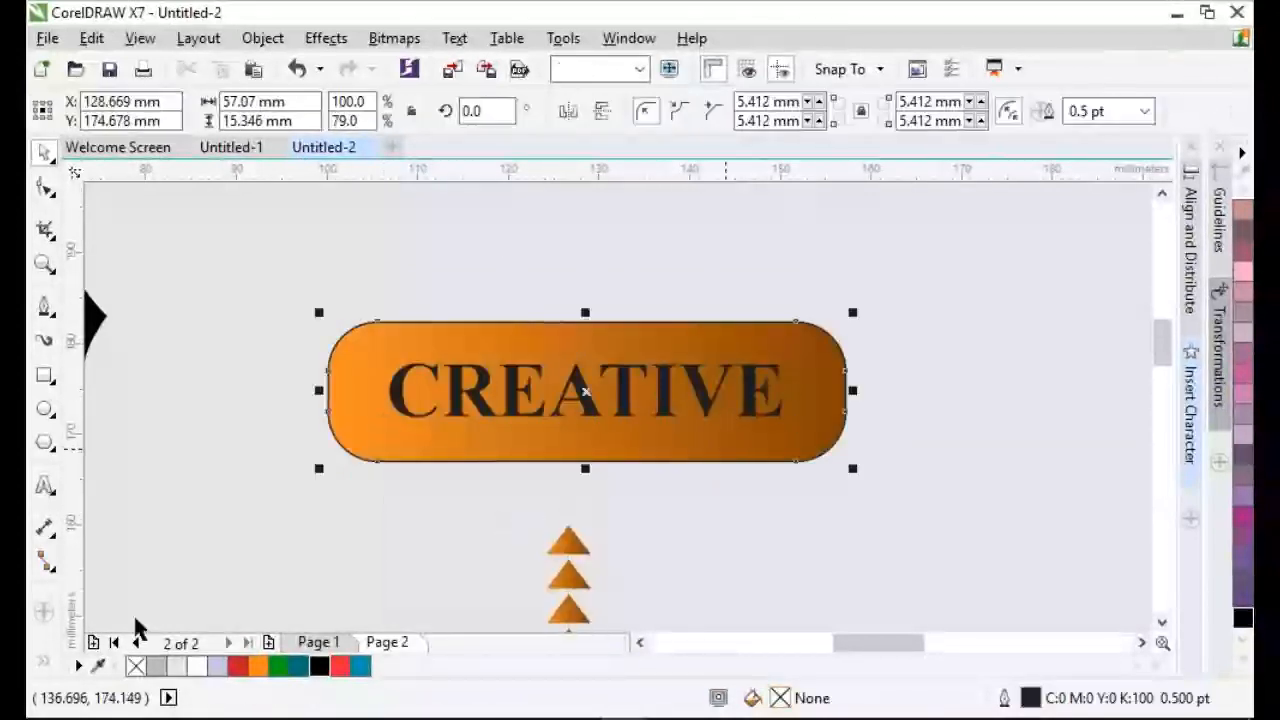
{"action": "left_click", "coordinate": [622, 417]}
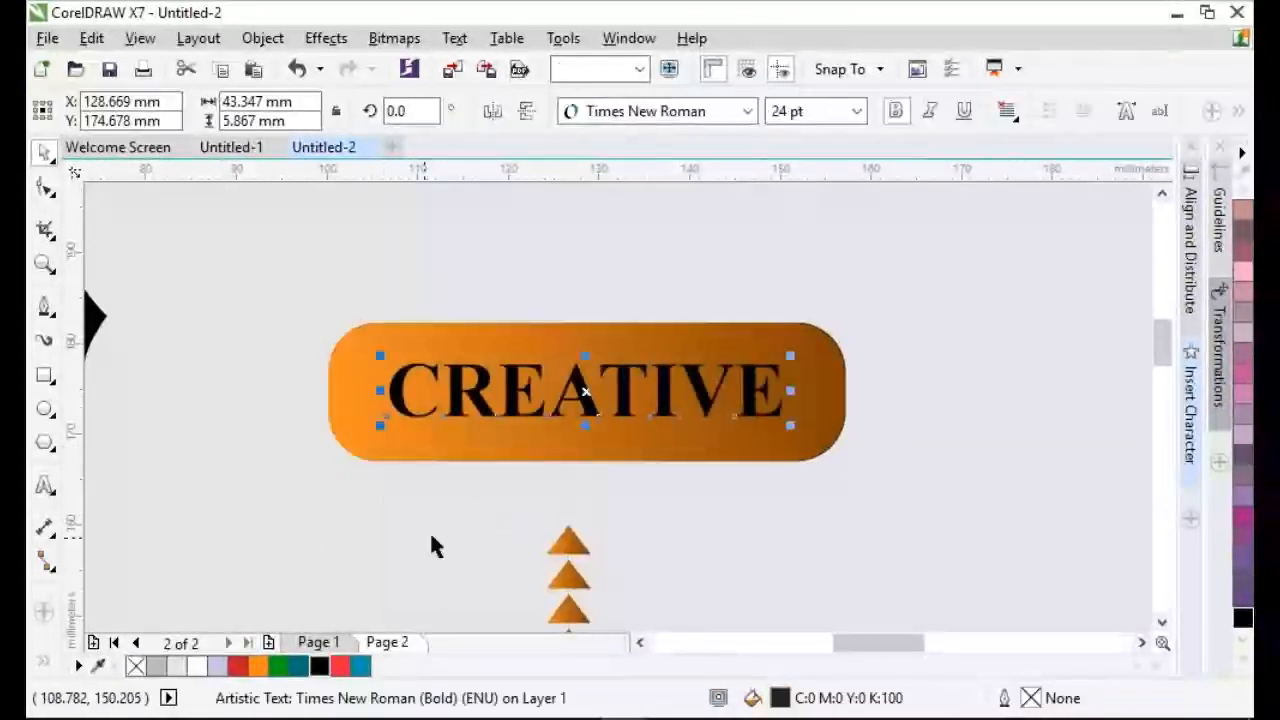
Centre the CREATIVE text and its orange box horizontally over the LEVEL 02 pointer column.
{"action": "scroll", "coordinate": [403, 529], "scroll_direction": "down", "scroll_amount": 2}
{"action": "left_click", "coordinate": [313, 265]}
{"action": "left_click_drag", "start_coordinate": [313, 265], "coordinate": [626, 503]}
{"action": "left_click", "coordinate": [486, 557], "text": "shift"}
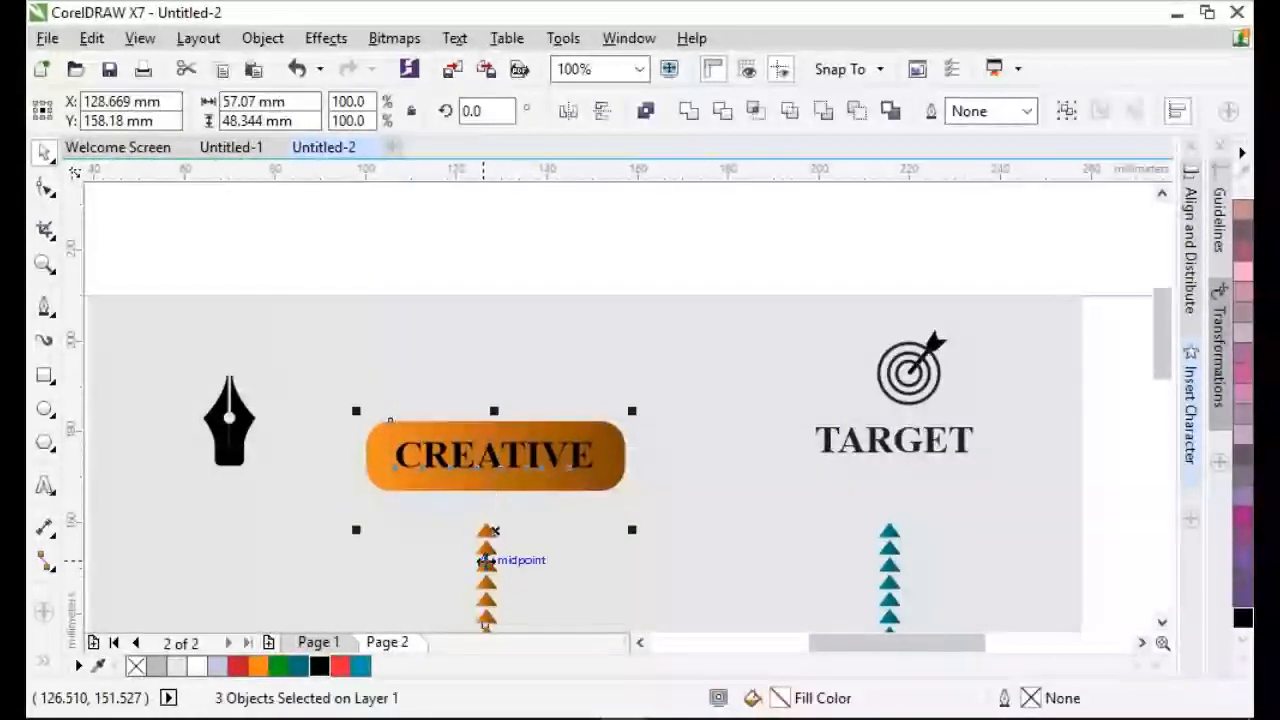
{"action": "key", "text": "c"}
{"action": "left_click_drag", "start_coordinate": [307, 310], "coordinate": [633, 494]}
{"action": "left_click", "coordinate": [575, 547]}
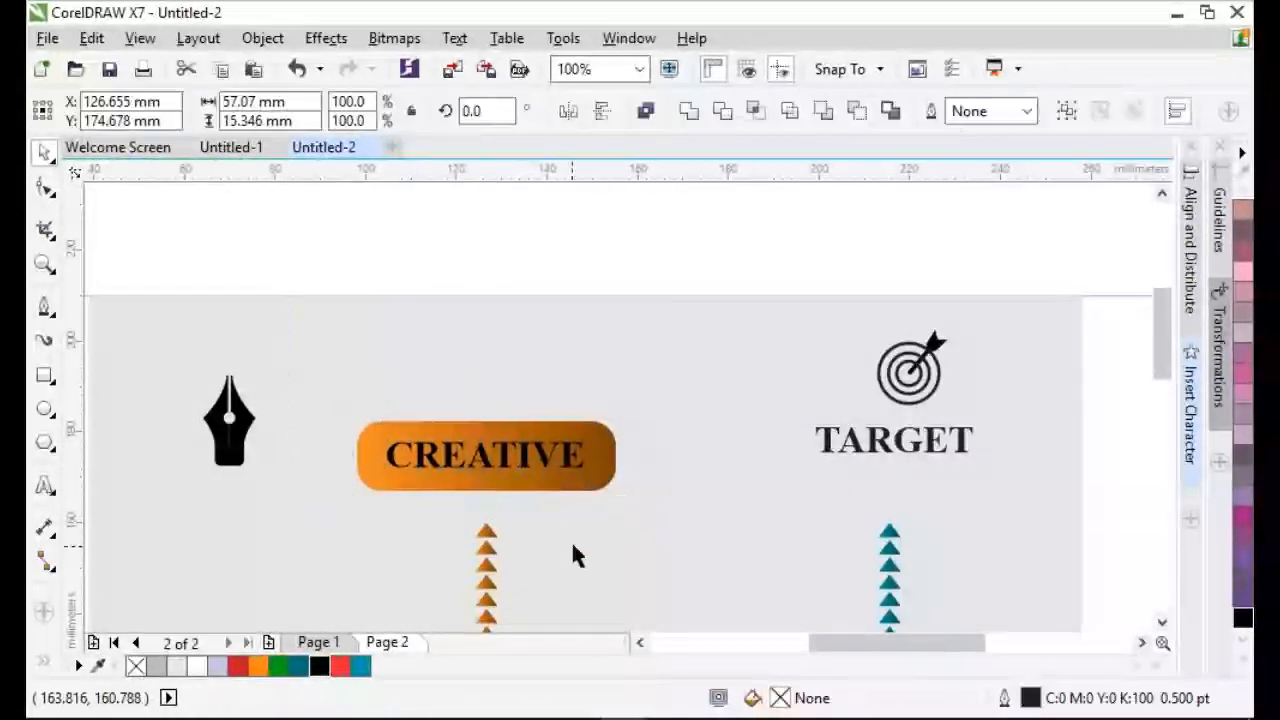
Place a duplicate of the orange box behind the TARGET heading and centre the text vertically on it.
{"action": "left_click_drag", "start_coordinate": [505, 483], "coordinate": [917, 427]}
{"action": "right_click", "coordinate": [917, 427]}
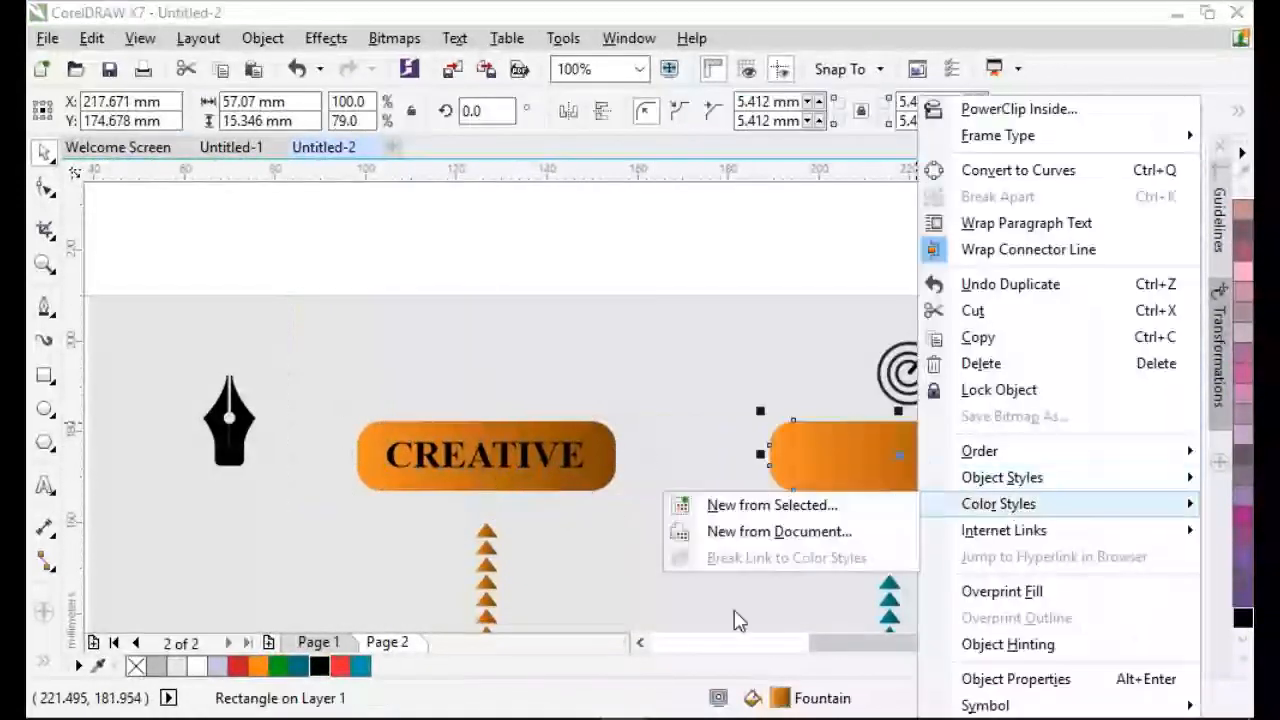
{"action": "left_click", "coordinate": [732, 612]}
{"action": "left_click_drag", "start_coordinate": [1076, 460], "coordinate": [691, 383]}
{"action": "key", "text": "shift+Page_Up"}
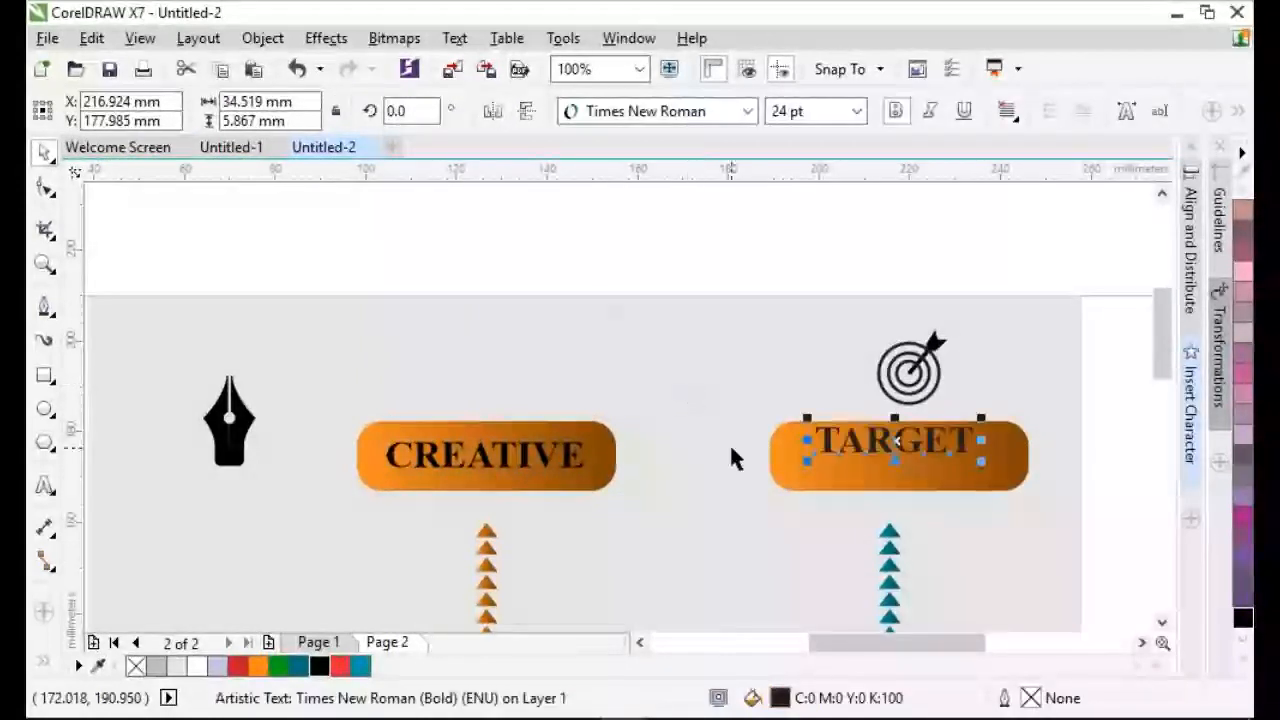
{"action": "left_click", "coordinate": [820, 478], "text": "shift"}
{"action": "key", "text": "e"}
{"action": "left_click", "coordinate": [1103, 470]}
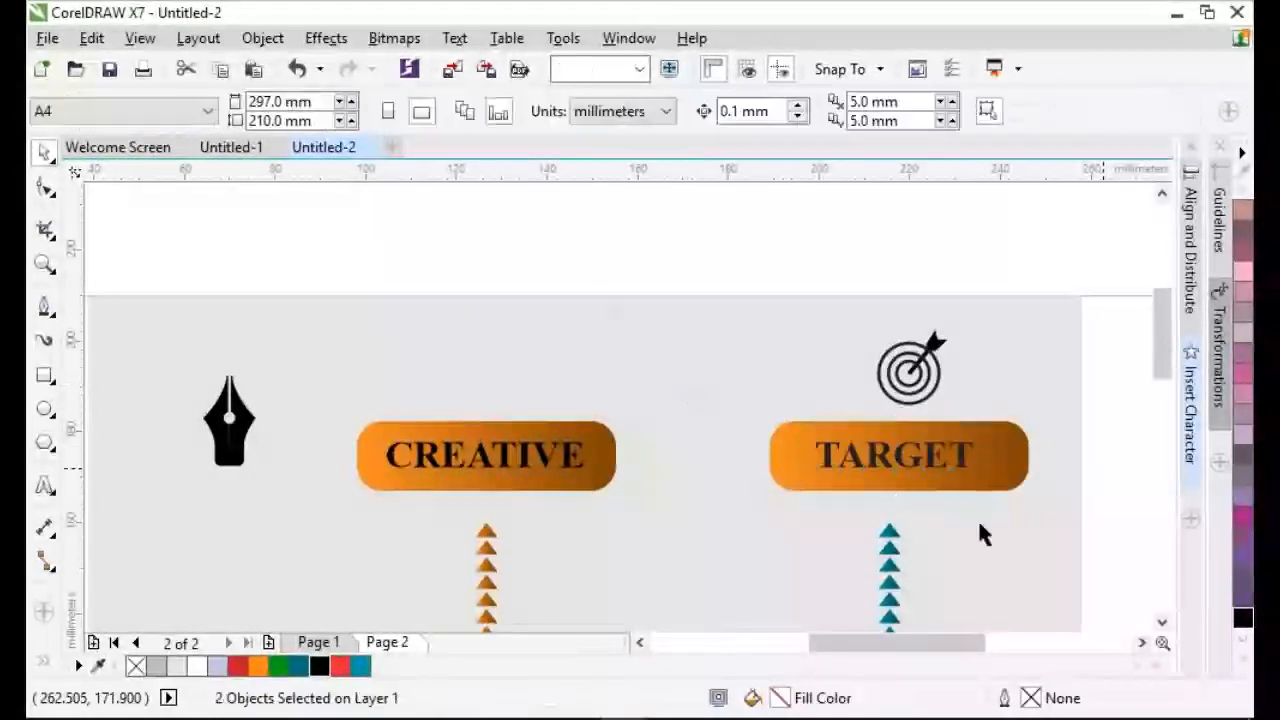
Fill the TARGET box with the teal gradient of the LEVEL 04 pointer column.
{"action": "left_click", "coordinate": [1021, 459]}
{"action": "left_click_drag", "start_coordinate": [886, 566], "coordinate": [987, 461]}
{"action": "left_click", "coordinate": [1050, 536]}
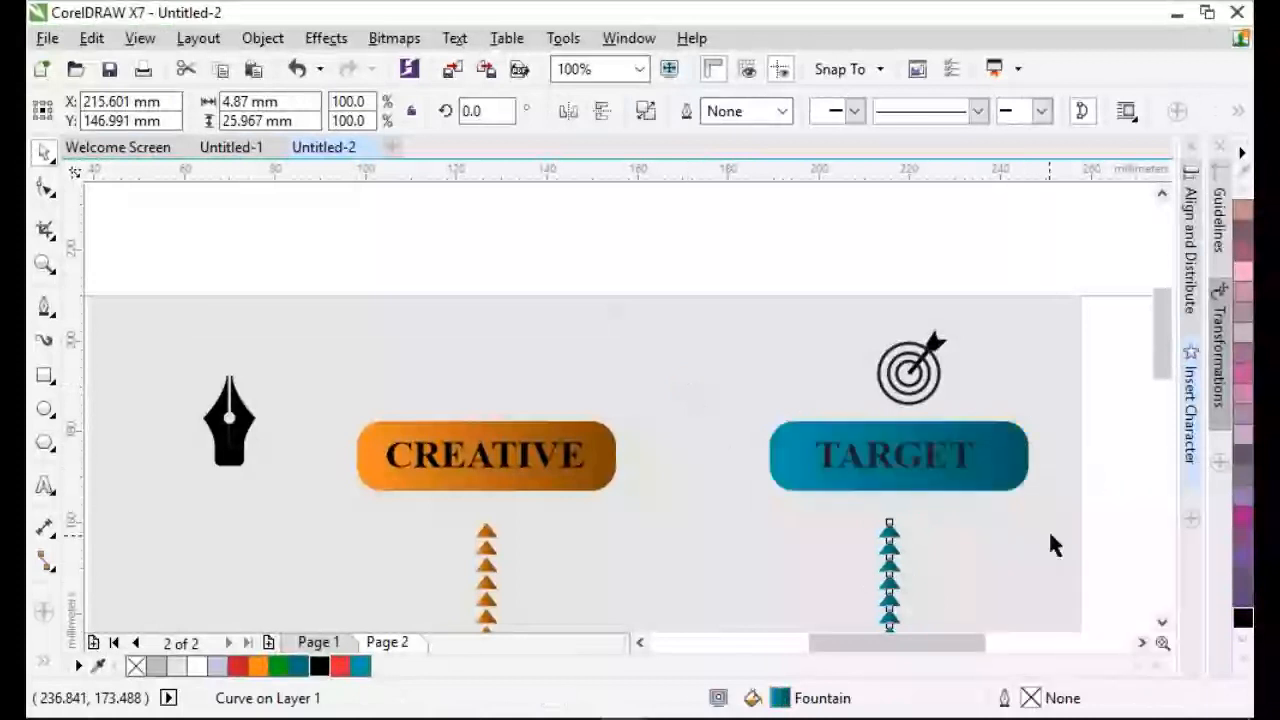
{"action": "left_click", "coordinate": [1098, 466]}
Duplicate the orange CREATIVE box and place the copy beneath the LEVEL 01 pointers, near the STRATEGY heading.
{"action": "scroll", "coordinate": [1095, 478], "scroll_direction": "down", "scroll_amount": 1}
{"action": "left_click", "coordinate": [843, 479]}
{"action": "left_click_drag", "start_coordinate": [1165, 388], "coordinate": [1168, 435]}
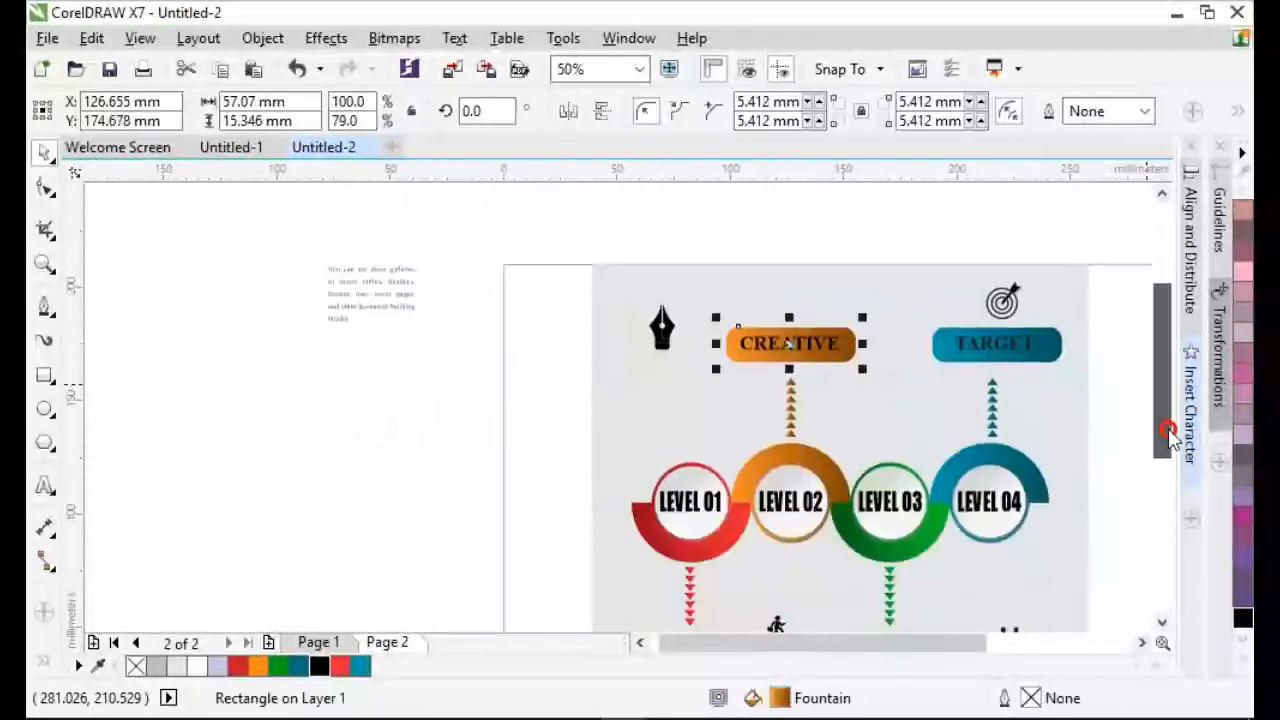
{"action": "left_click_drag", "start_coordinate": [864, 316], "coordinate": [839, 602]}
{"action": "right_click", "coordinate": [839, 602]}
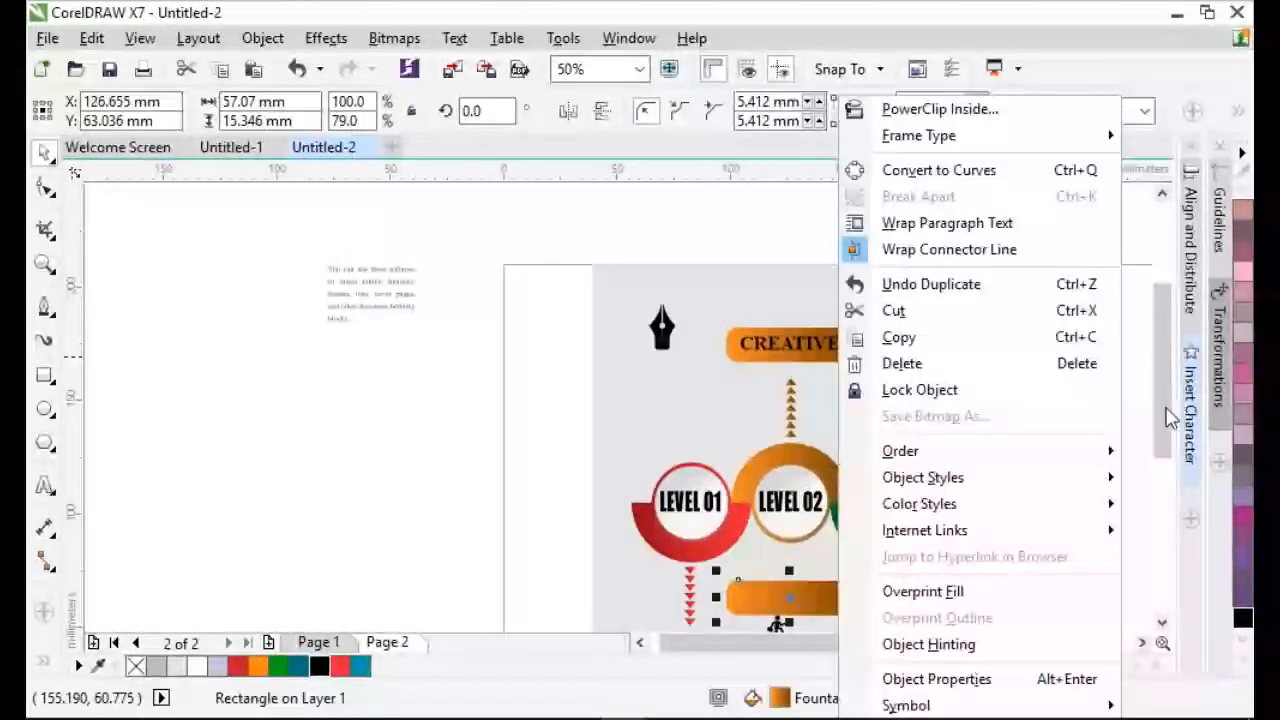
{"action": "left_click_drag", "start_coordinate": [1163, 408], "coordinate": [1163, 503]}
{"action": "left_click_drag", "start_coordinate": [717, 449], "coordinate": [720, 420]}
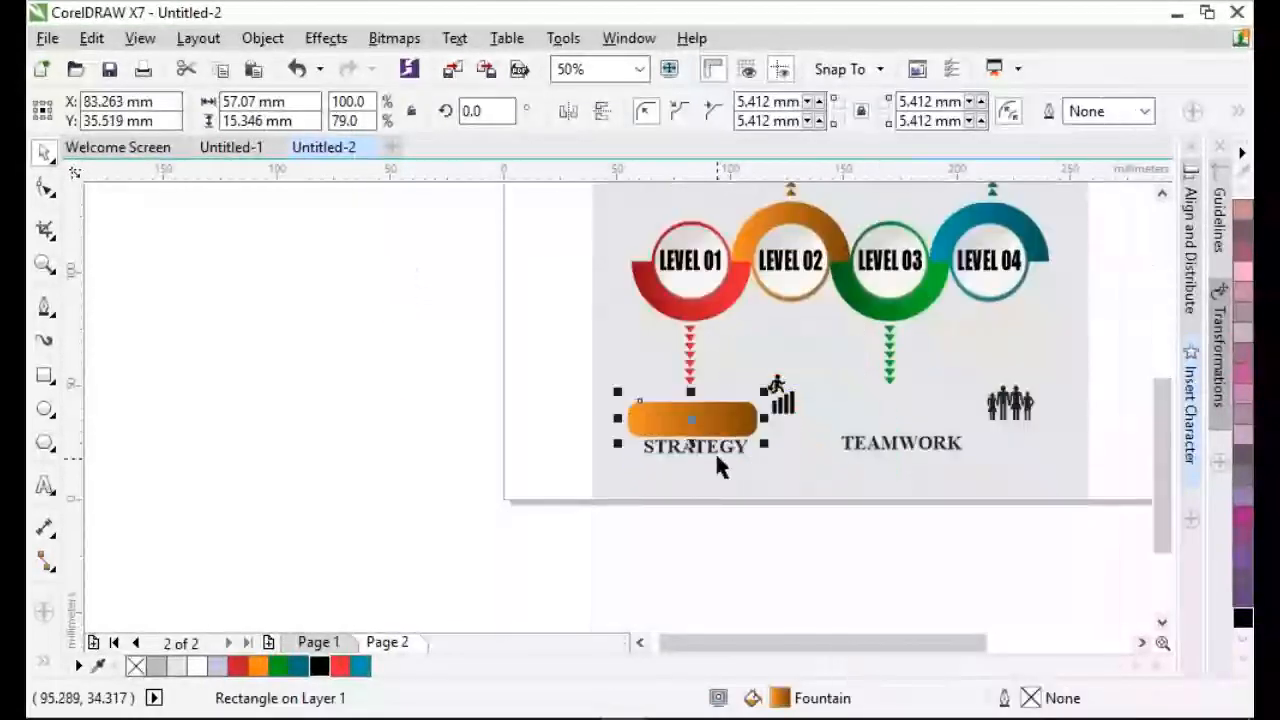
Centre the orange box on the STRATEGY heading and bring the text to the front.
{"action": "left_click", "coordinate": [715, 449], "text": "shift"}
{"action": "key", "text": "c"}
{"action": "key", "text": "e"}
{"action": "left_click", "coordinate": [530, 458]}
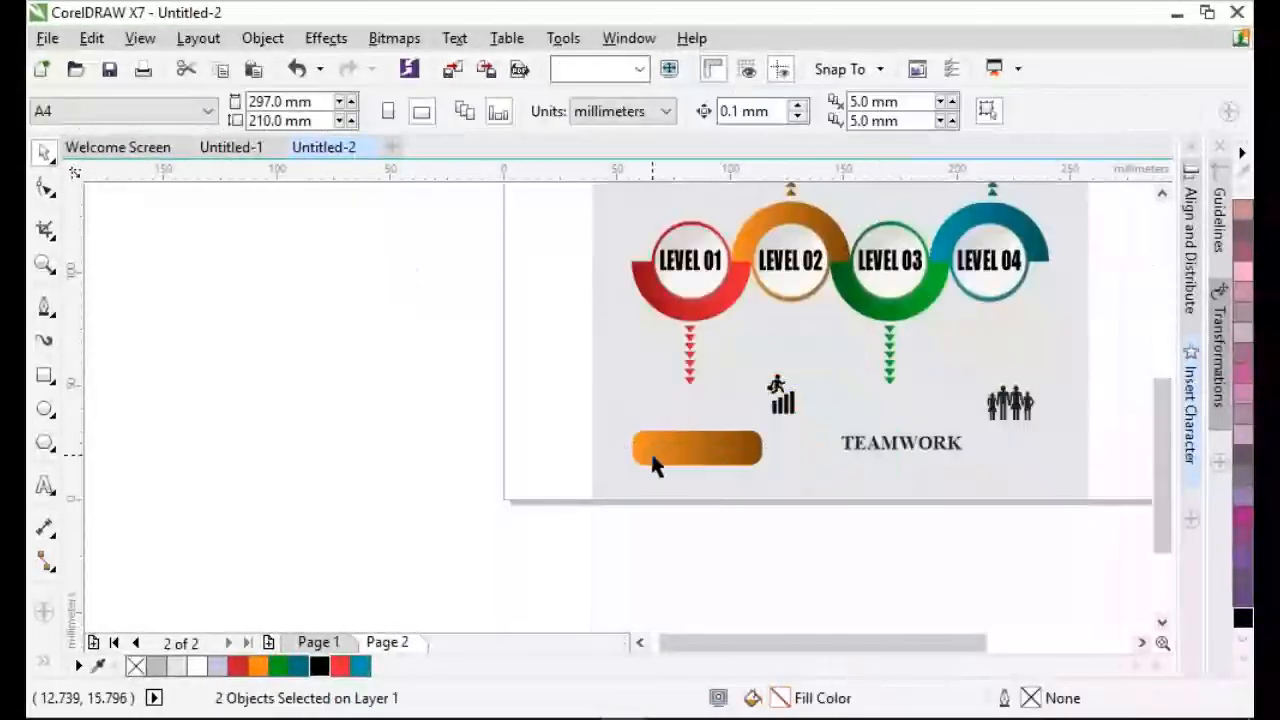
{"action": "left_click", "coordinate": [667, 454]}
{"action": "left_click_drag", "start_coordinate": [568, 440], "coordinate": [783, 470]}
{"action": "key", "text": "shift+Page_Up"}
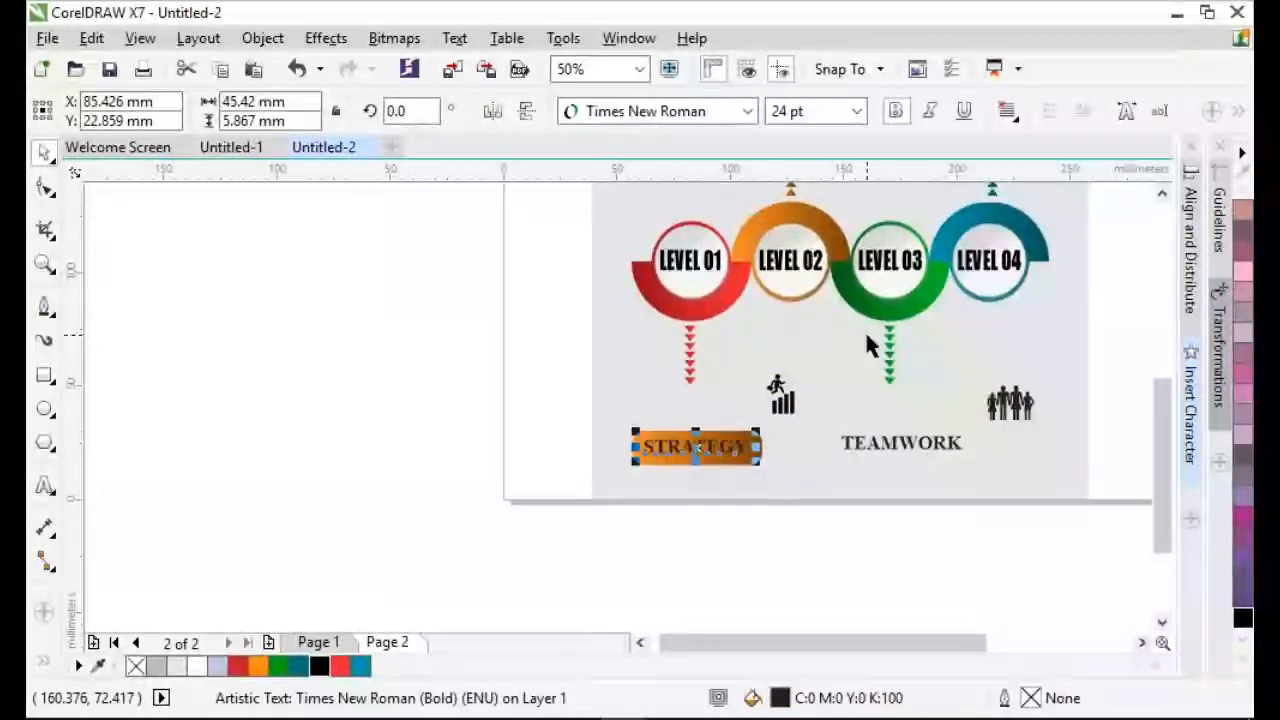
Raise the STRATEGY label close beneath the LEVEL 01 pointers and fill its box with their red gradient.
{"action": "left_click_drag", "start_coordinate": [806, 537], "coordinate": [628, 426]}
{"action": "left_click_drag", "start_coordinate": [696, 448], "coordinate": [696, 410]}
{"action": "left_click", "coordinate": [518, 428]}
{"action": "left_click_drag", "start_coordinate": [688, 365], "coordinate": [934, 410]}
{"action": "left_click", "coordinate": [787, 482]}
{"action": "left_click", "coordinate": [553, 438]}
Duplicate the red box below the LEVEL 03 pointers, centre TEAMWORK on it and fill it with their green gradient.
{"action": "right_click", "coordinate": [935, 410]}
{"action": "left_click", "coordinate": [903, 443]}
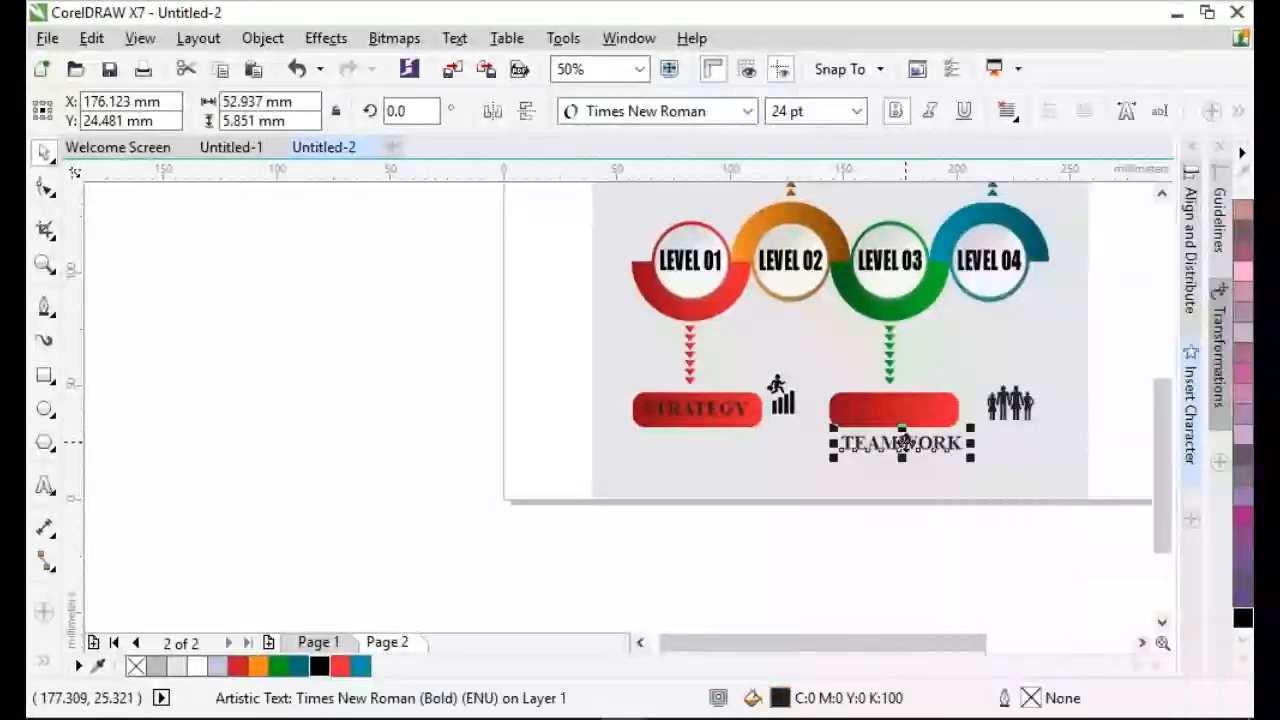
{"action": "left_click", "coordinate": [941, 420], "text": "shift"}
{"action": "left_click", "coordinate": [919, 512]}
{"action": "left_click", "coordinate": [903, 421]}
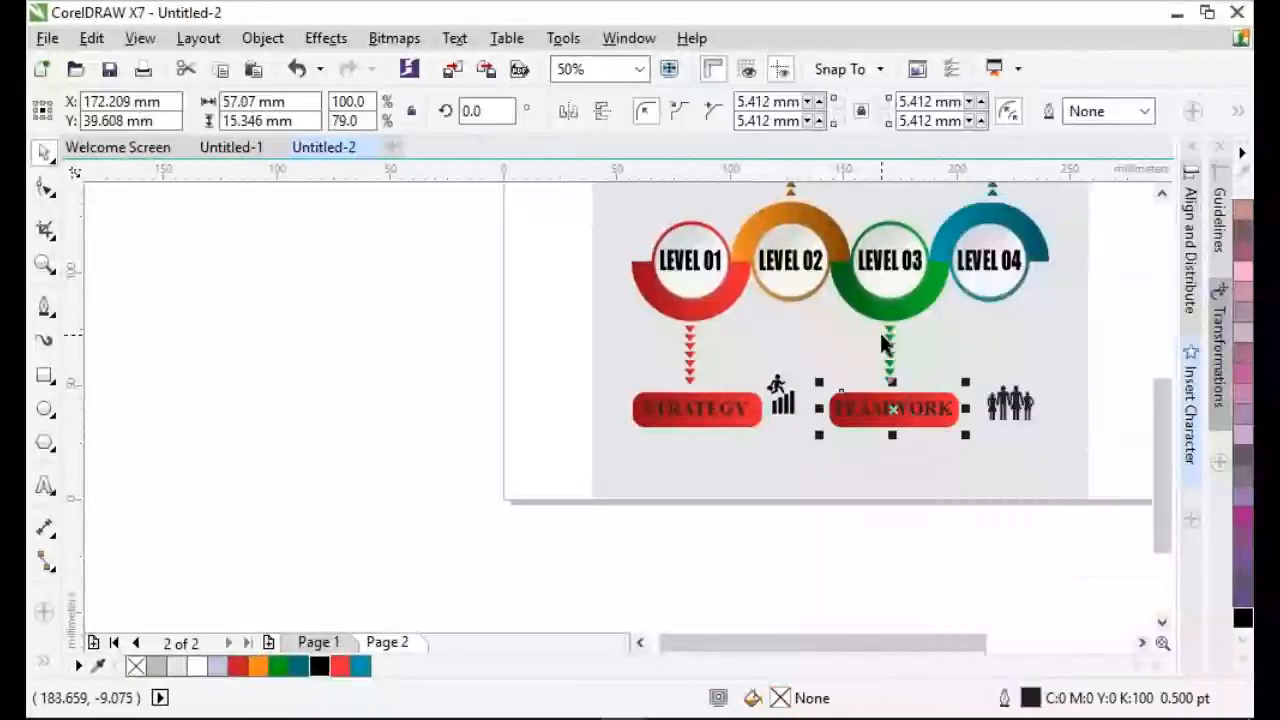
{"action": "left_click_drag", "start_coordinate": [887, 347], "coordinate": [986, 485]}
{"action": "left_click", "coordinate": [929, 524]}
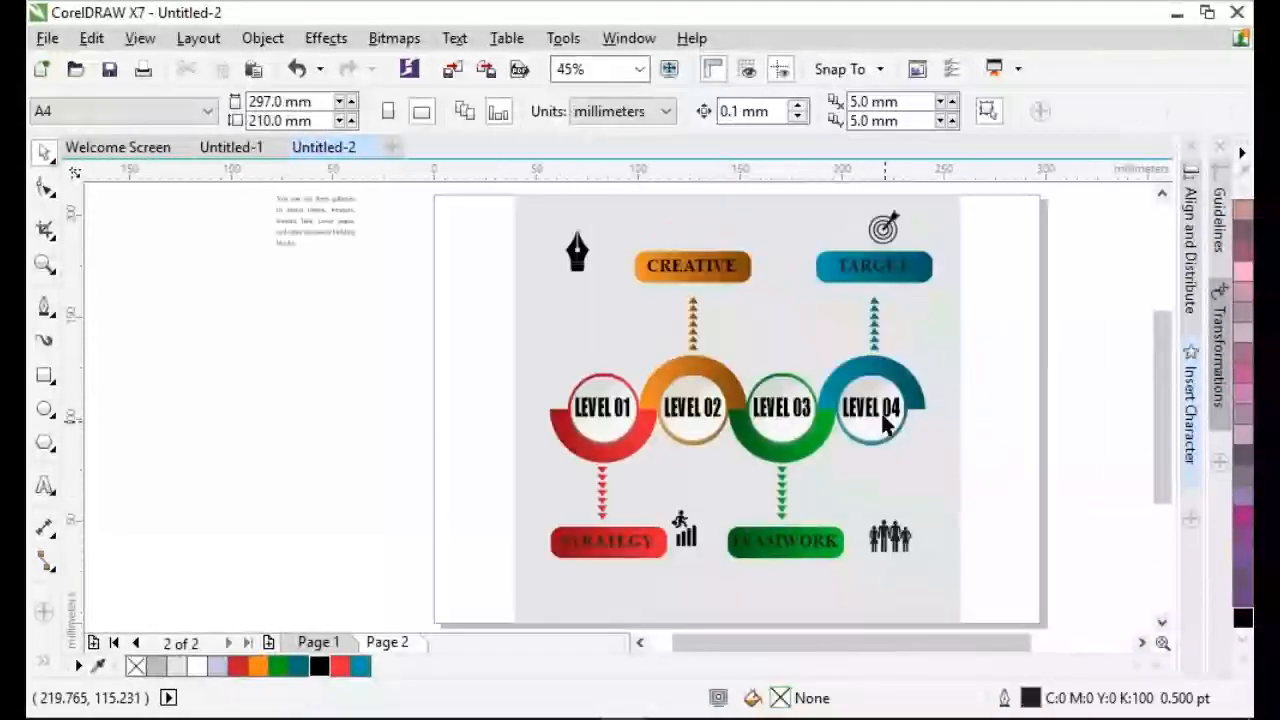
Move the runner icon clear of the STRATEGY label and shrink that label to about 37.9 mm wide.
{"action": "left_click", "coordinate": [688, 538]}
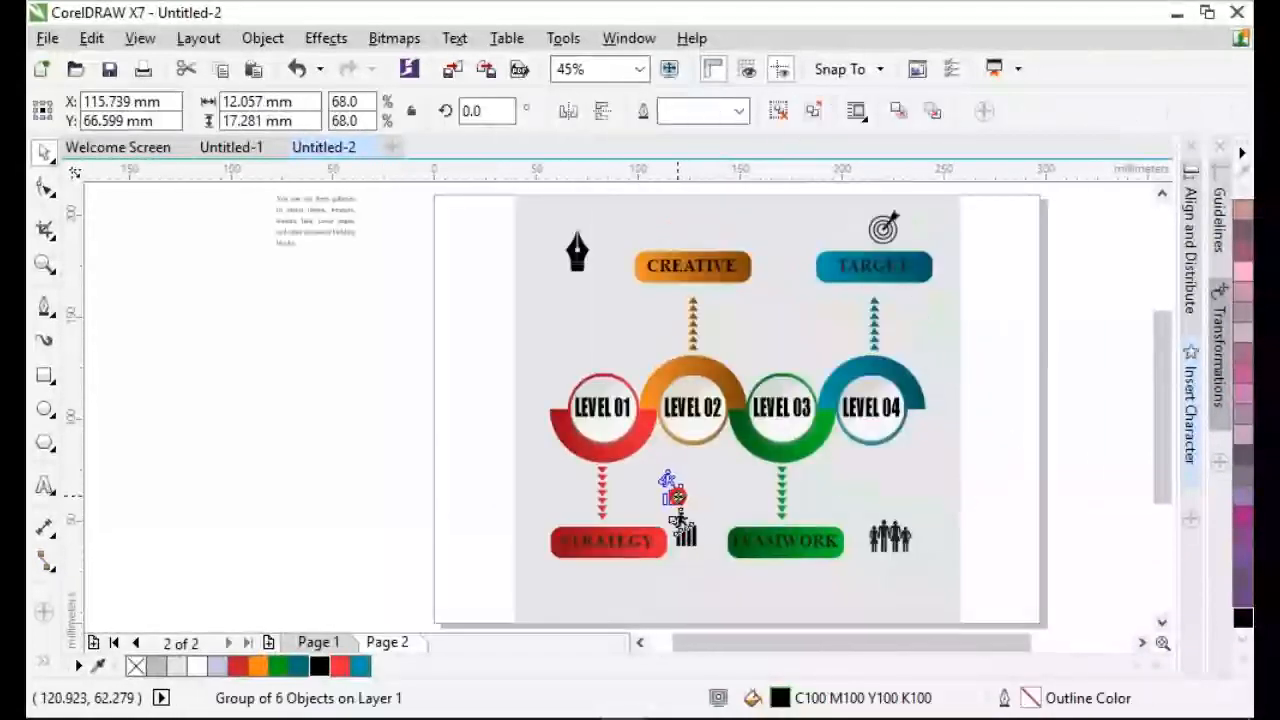
{"action": "left_click_drag", "start_coordinate": [668, 554], "coordinate": [681, 566]}
{"action": "left_click_drag", "start_coordinate": [479, 510], "coordinate": [645, 562]}
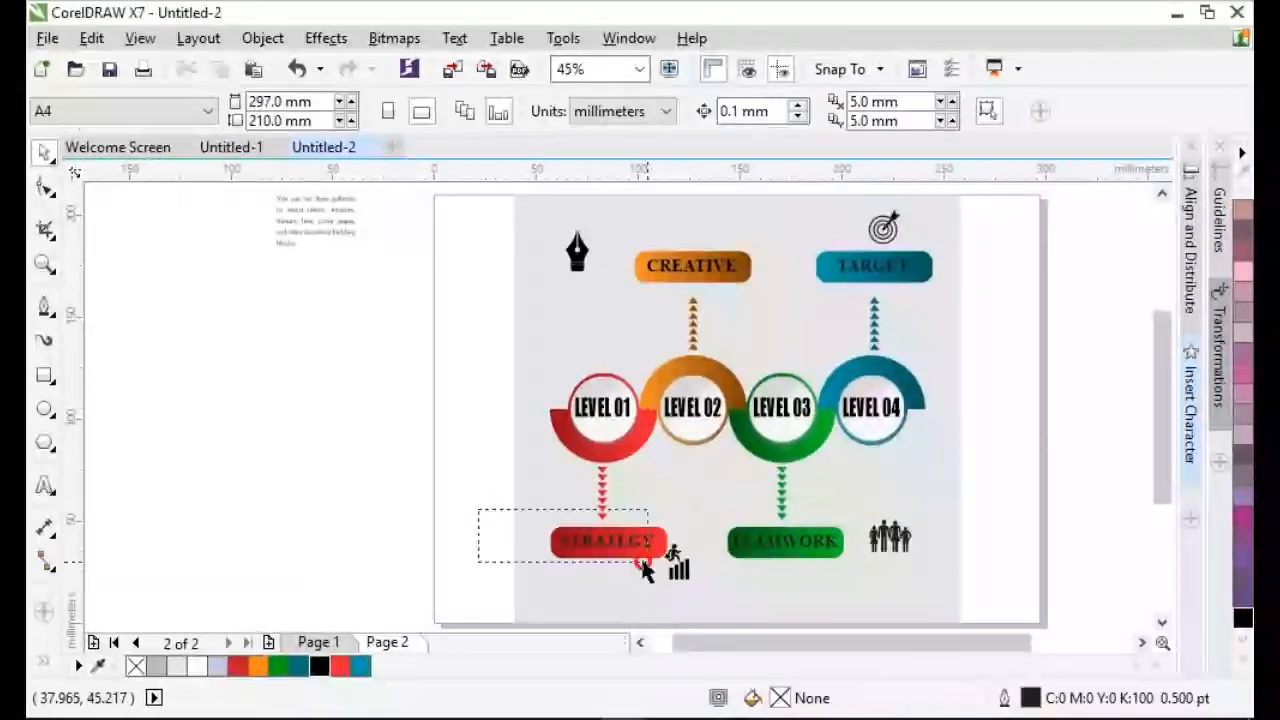
{"action": "scroll", "coordinate": [675, 523], "scroll_direction": "up", "scroll_amount": 4}
{"action": "left_click_drag", "start_coordinate": [706, 531], "coordinate": [675, 556]}
{"action": "left_click_drag", "start_coordinate": [570, 598], "coordinate": [570, 568]}
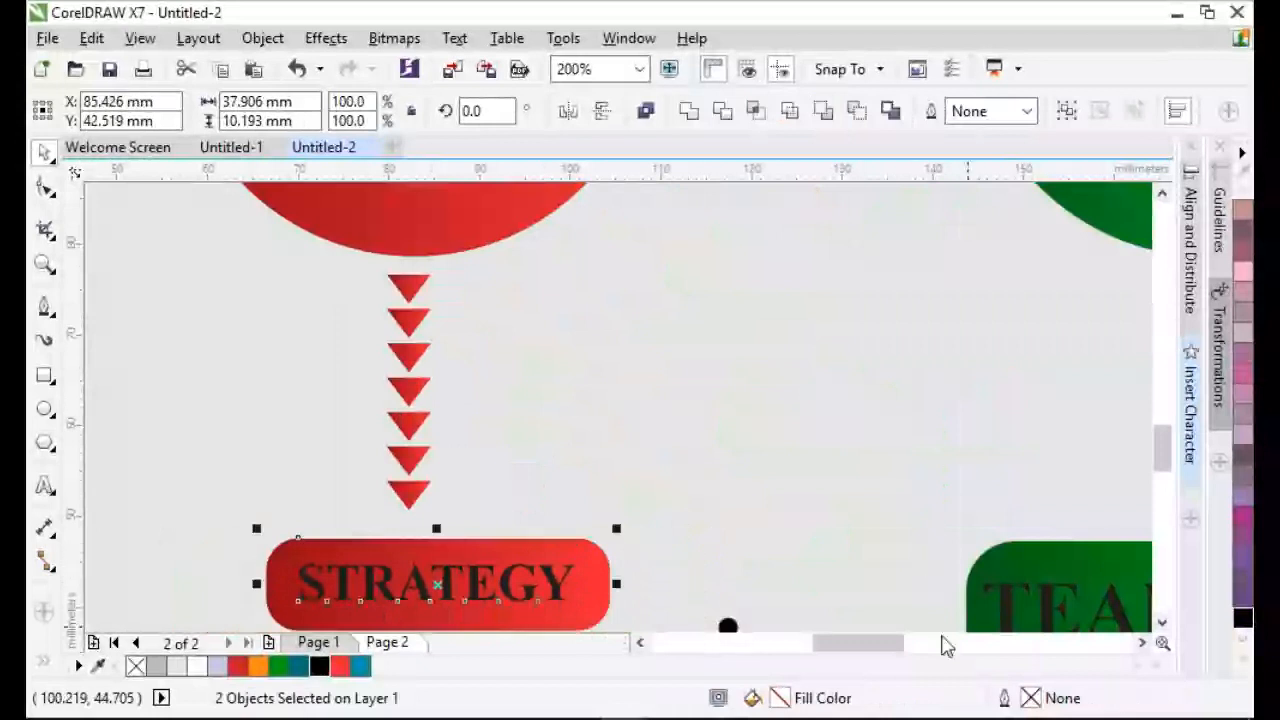
Shrink the TEAMWORK heading and its green box to about 36.8 mm wide, close beneath the LEVEL 03 pointers.
{"action": "left_click", "coordinate": [1142, 645]}
{"action": "left_click", "coordinate": [1162, 623]}
{"action": "left_click", "coordinate": [760, 523]}
{"action": "left_click", "coordinate": [837, 536], "text": "shift"}
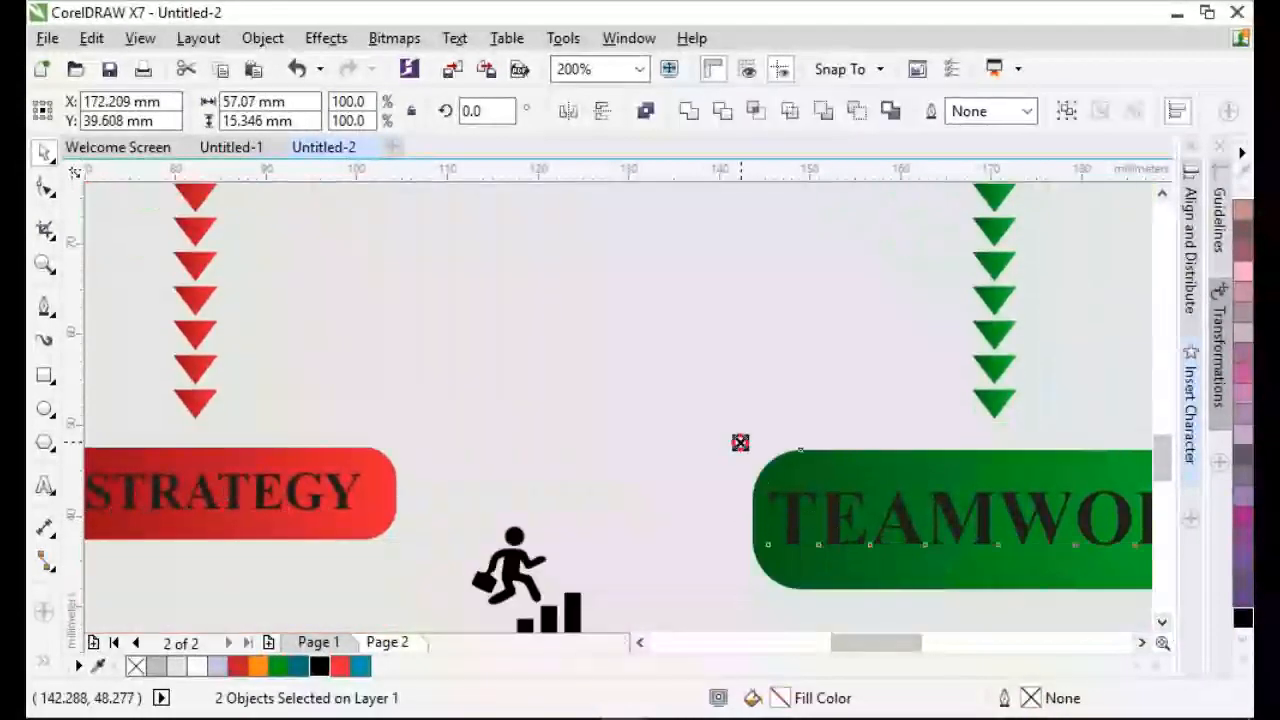
{"action": "left_click_drag", "start_coordinate": [740, 442], "coordinate": [823, 494]}
{"action": "left_click_drag", "start_coordinate": [982, 512], "coordinate": [982, 488]}
{"action": "left_click_drag", "start_coordinate": [934, 525], "coordinate": [934, 500]}
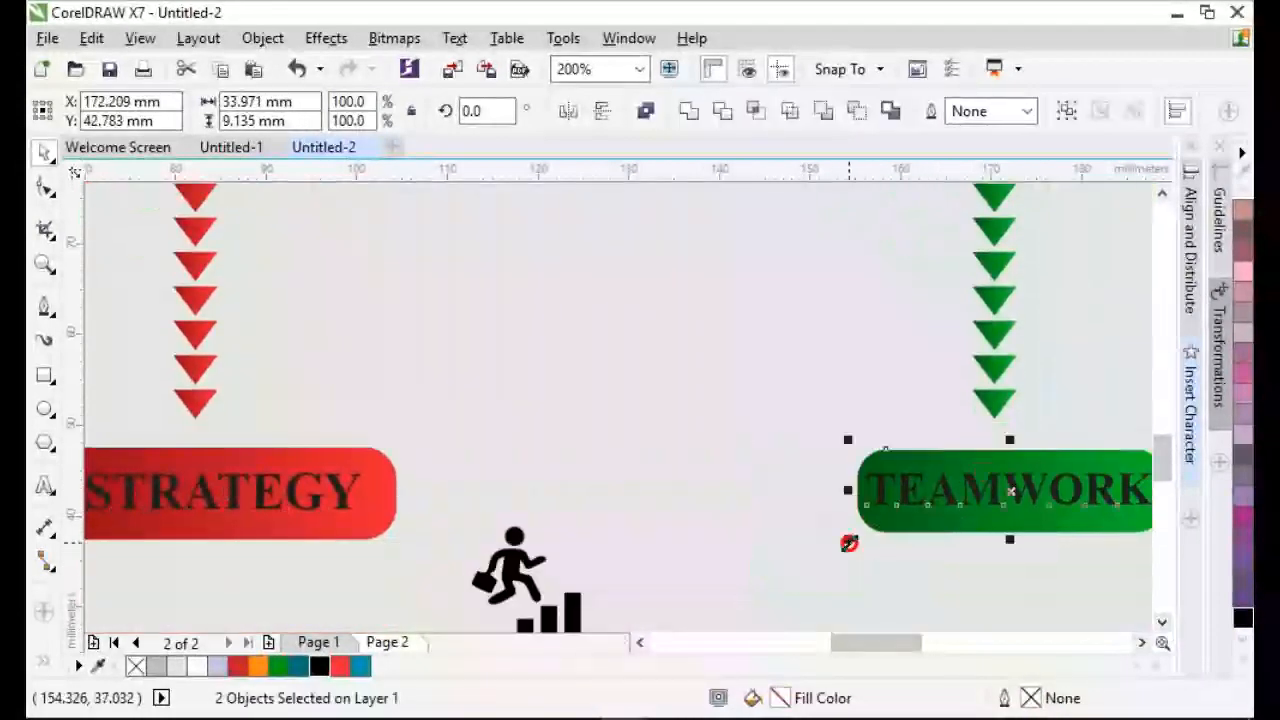
{"action": "left_click_drag", "start_coordinate": [849, 540], "coordinate": [837, 551]}
Centre the TEAMWORK and STRATEGY labels horizontally under their LEVEL 03 and LEVEL 01 pointer columns.
{"action": "scroll", "coordinate": [983, 551], "scroll_direction": "down", "scroll_amount": 1}
{"action": "left_click", "coordinate": [987, 470], "text": "shift"}
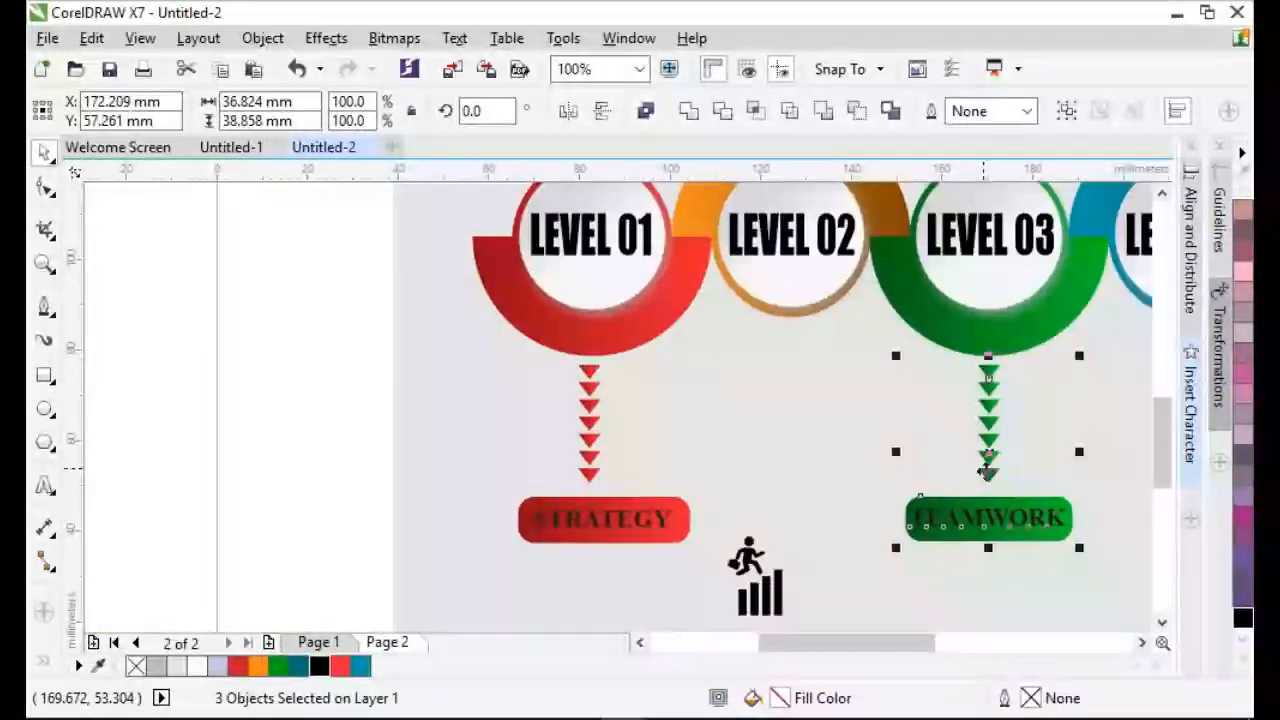
{"action": "left_click_drag", "start_coordinate": [381, 487], "coordinate": [724, 566]}
{"action": "left_click", "coordinate": [1130, 497]}
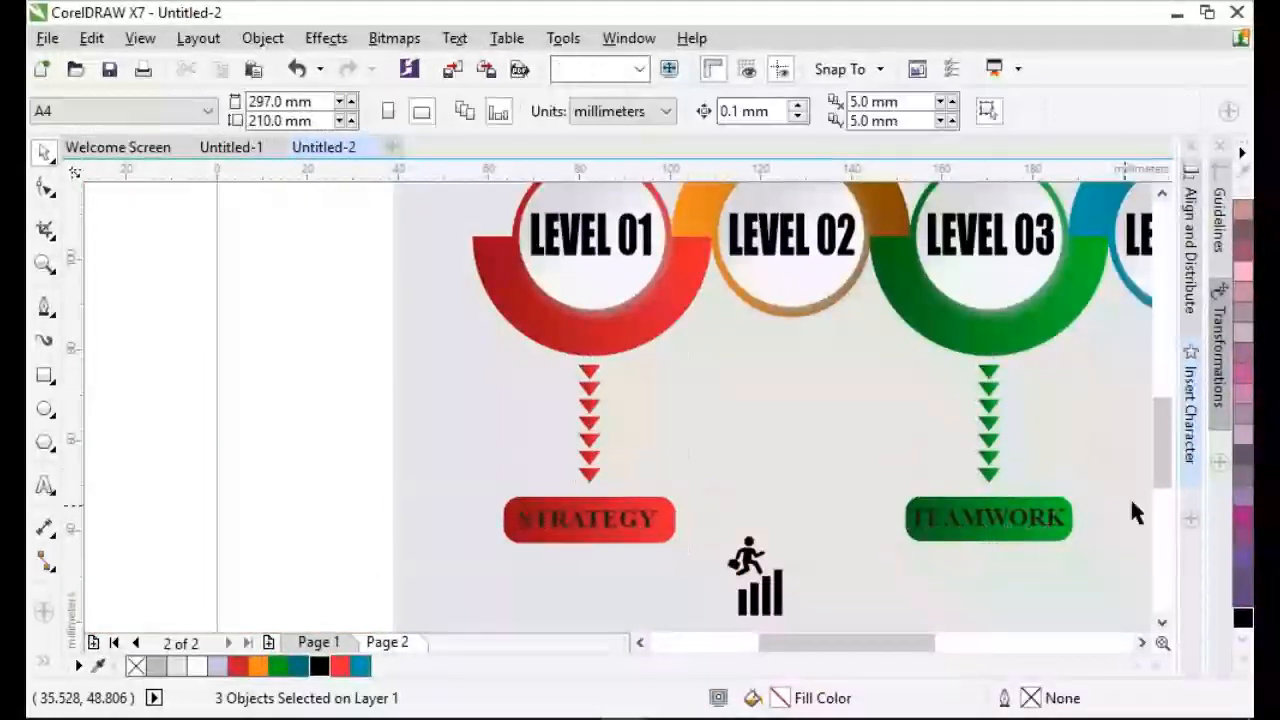
Shrink the CREATIVE label to about 43.6 mm wide and lower it to just above the LEVEL 02 pointers.
{"action": "scroll", "coordinate": [1130, 497], "scroll_direction": "up", "scroll_amount": 6}
{"action": "left_click_drag", "start_coordinate": [927, 310], "coordinate": [897, 318]}
{"action": "left_click", "coordinate": [790, 440], "text": "shift"}
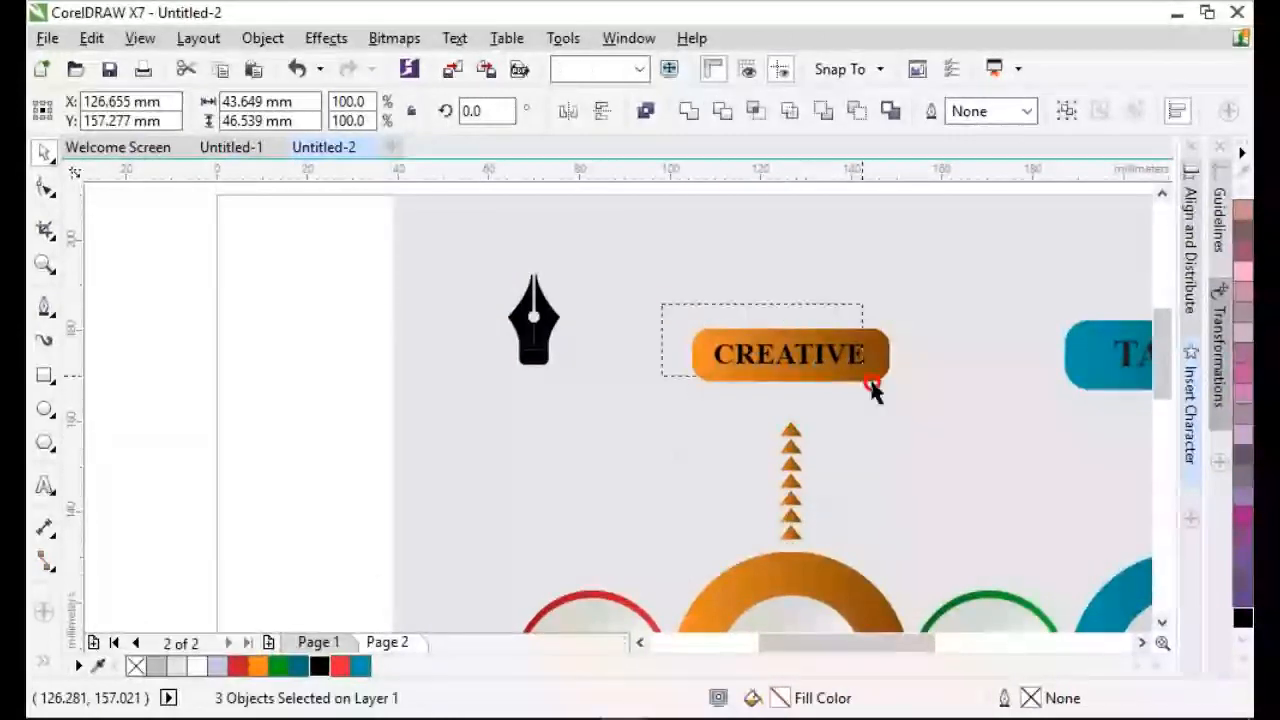
{"action": "left_click_drag", "start_coordinate": [872, 384], "coordinate": [905, 402]}
{"action": "left_click_drag", "start_coordinate": [857, 369], "coordinate": [856, 401]}
Shrink the TARGET label to about 44.9 mm wide and lower it closer to the LEVEL 04 pointers.
{"action": "left_click_drag", "start_coordinate": [897, 655], "coordinate": [942, 655]}
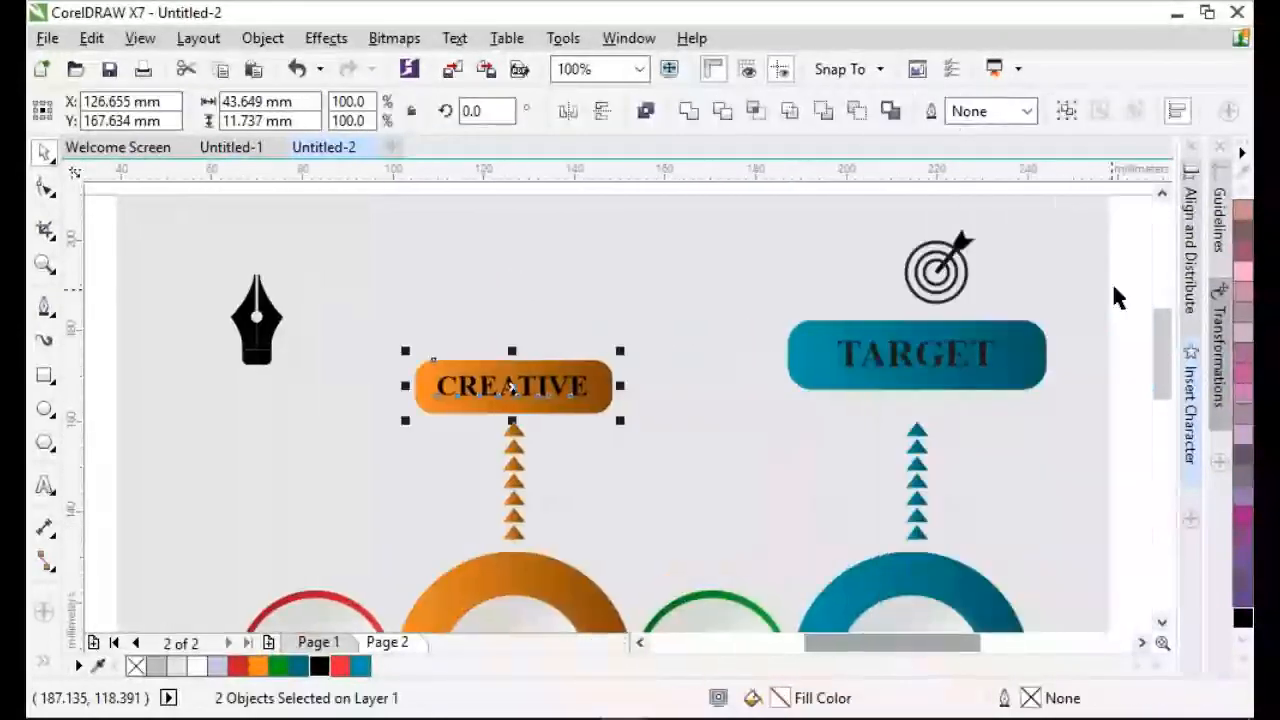
{"action": "left_click_drag", "start_coordinate": [1114, 294], "coordinate": [760, 430]}
{"action": "left_click_drag", "start_coordinate": [1051, 323], "coordinate": [1045, 324]}
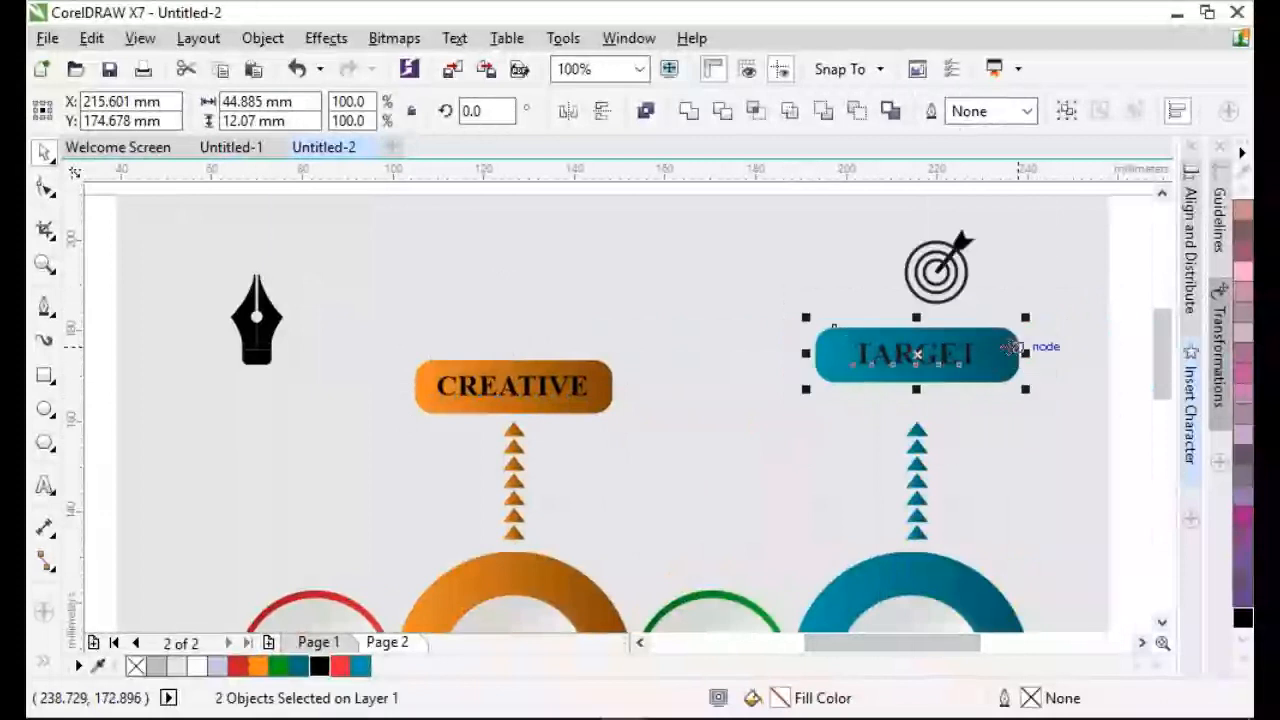
{"action": "left_click_drag", "start_coordinate": [930, 363], "coordinate": [931, 389]}
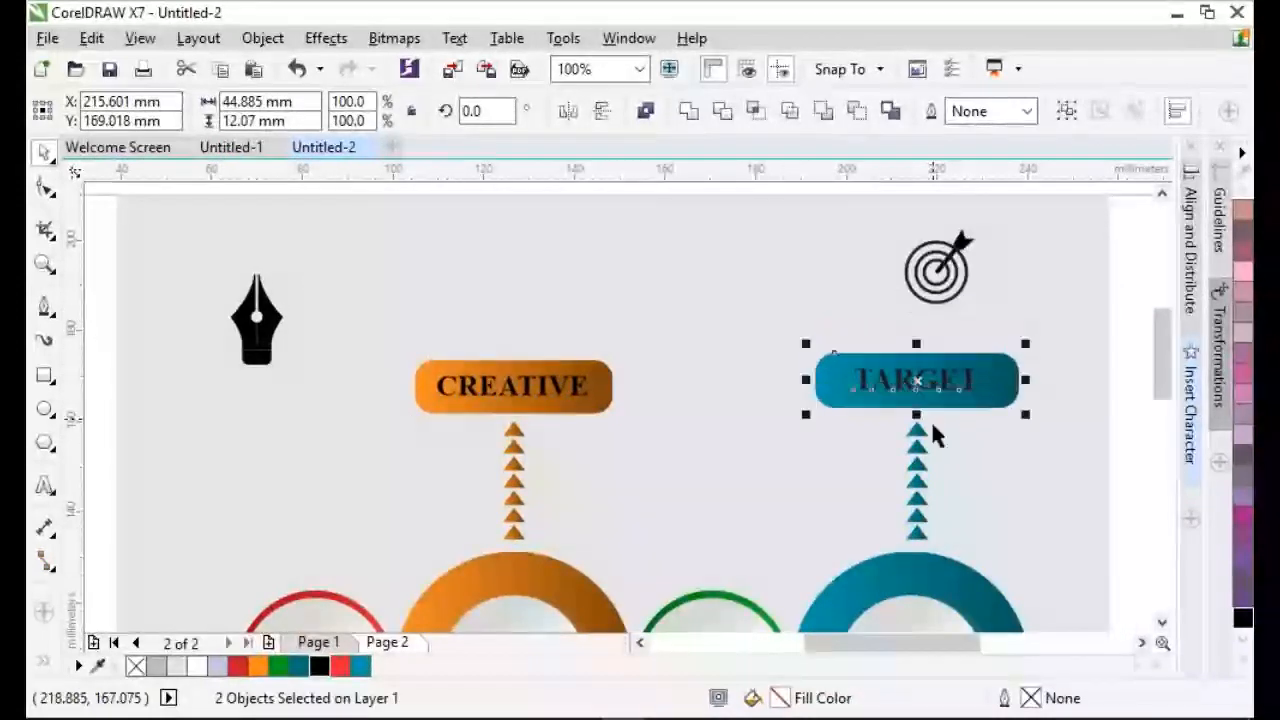
Align the CREATIVE label with the TARGET label, and the STRATEGY label with the TEAMWORK label, at the same height.
{"action": "left_click_drag", "start_coordinate": [1134, 416], "coordinate": [383, 320]}
{"action": "key", "text": "e"}
{"action": "left_click", "coordinate": [1146, 385]}
{"action": "left_click_drag", "start_coordinate": [1159, 350], "coordinate": [1159, 472]}
{"action": "left_click_drag", "start_coordinate": [100, 409], "coordinate": [834, 314]}
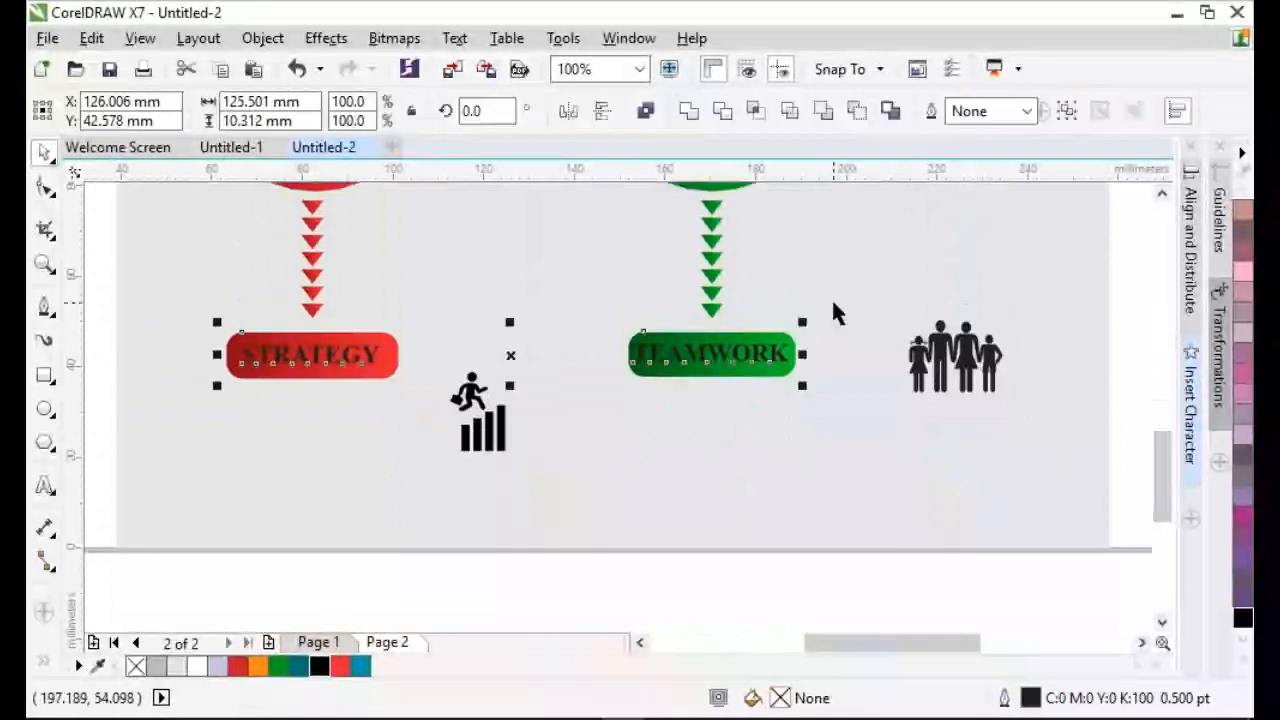
{"action": "left_click", "coordinate": [577, 536]}
Place the runner icon below LEVEL 02 and the people icon below LEVEL 04.
{"action": "left_click_drag", "start_coordinate": [475, 420], "coordinate": [482, 320]}
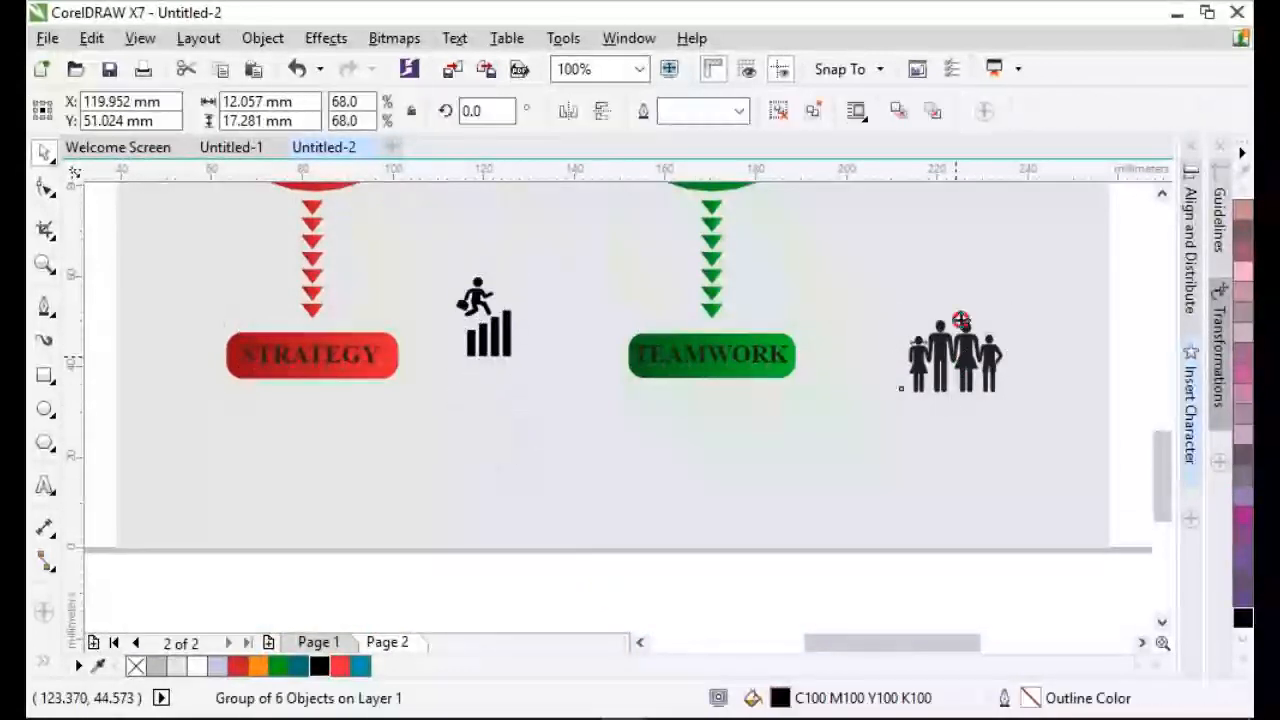
{"action": "left_click_drag", "start_coordinate": [961, 320], "coordinate": [908, 293]}
Shrink the target and pen icons and place them above LEVEL 03 and LEVEL 01.
{"action": "left_click_drag", "start_coordinate": [1161, 470], "coordinate": [1165, 328]}
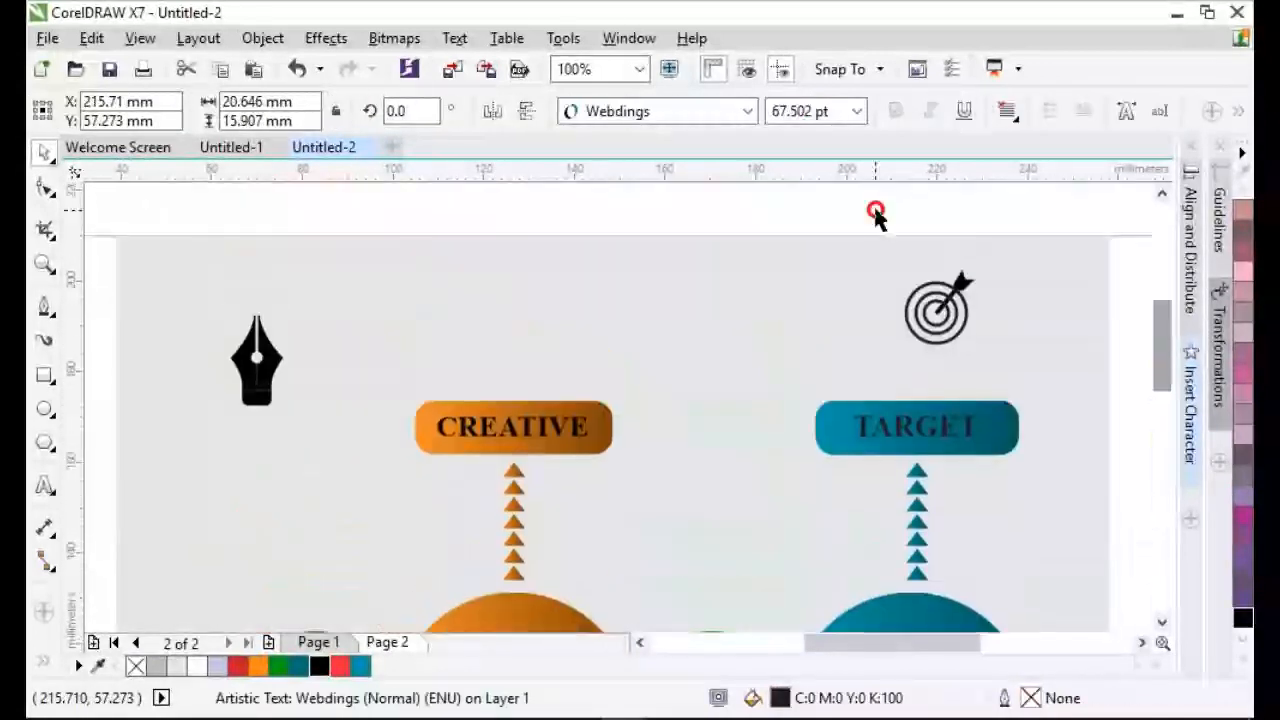
{"action": "left_click_drag", "start_coordinate": [875, 210], "coordinate": [1012, 364]}
{"action": "left_click_drag", "start_coordinate": [981, 267], "coordinate": [971, 277]}
{"action": "left_click_drag", "start_coordinate": [933, 315], "coordinate": [751, 363]}
{"action": "left_click", "coordinate": [274, 366]}
{"action": "left_click_drag", "start_coordinate": [294, 307], "coordinate": [282, 321]}
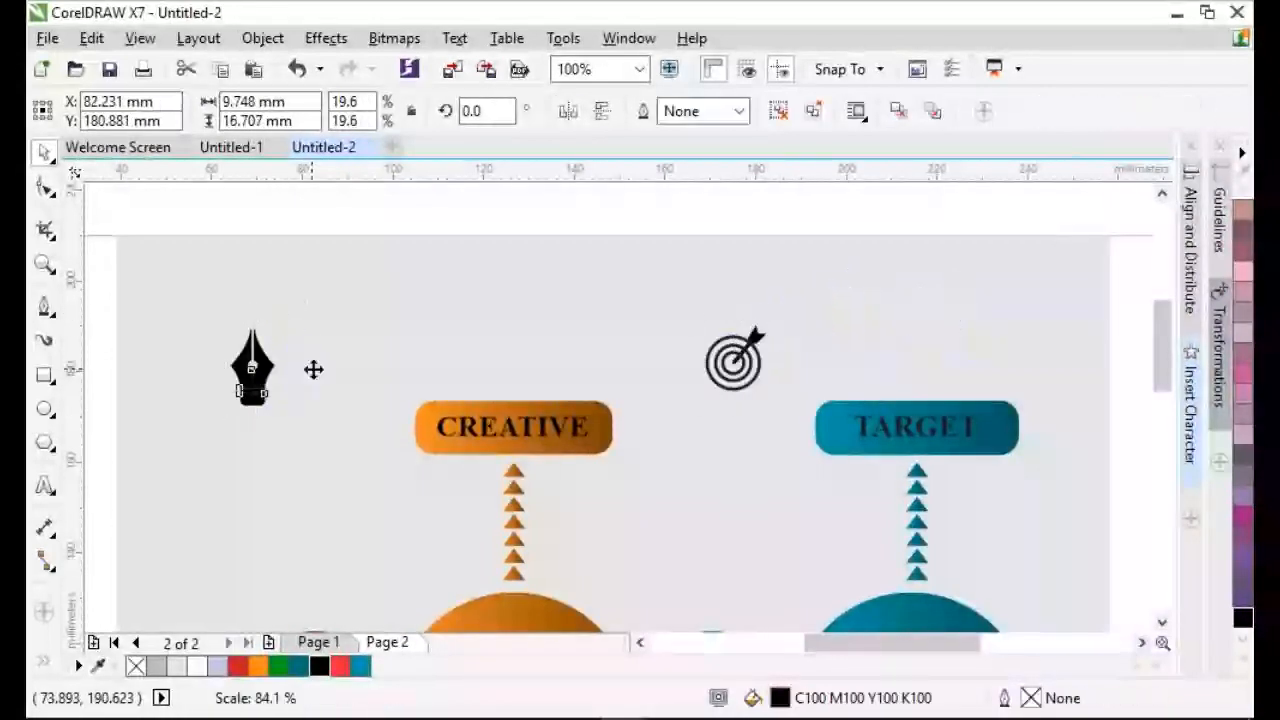
Move the small text paragraph from outside the page to beneath the pen icon above LEVEL 01.
{"action": "left_click_drag", "start_coordinate": [835, 643], "coordinate": [773, 643]}
{"action": "left_click_drag", "start_coordinate": [126, 327], "coordinate": [714, 507]}
{"action": "left_click_drag", "start_coordinate": [698, 458], "coordinate": [717, 459]}
{"action": "key", "text": "F4"}
{"action": "left_click", "coordinate": [413, 406]}
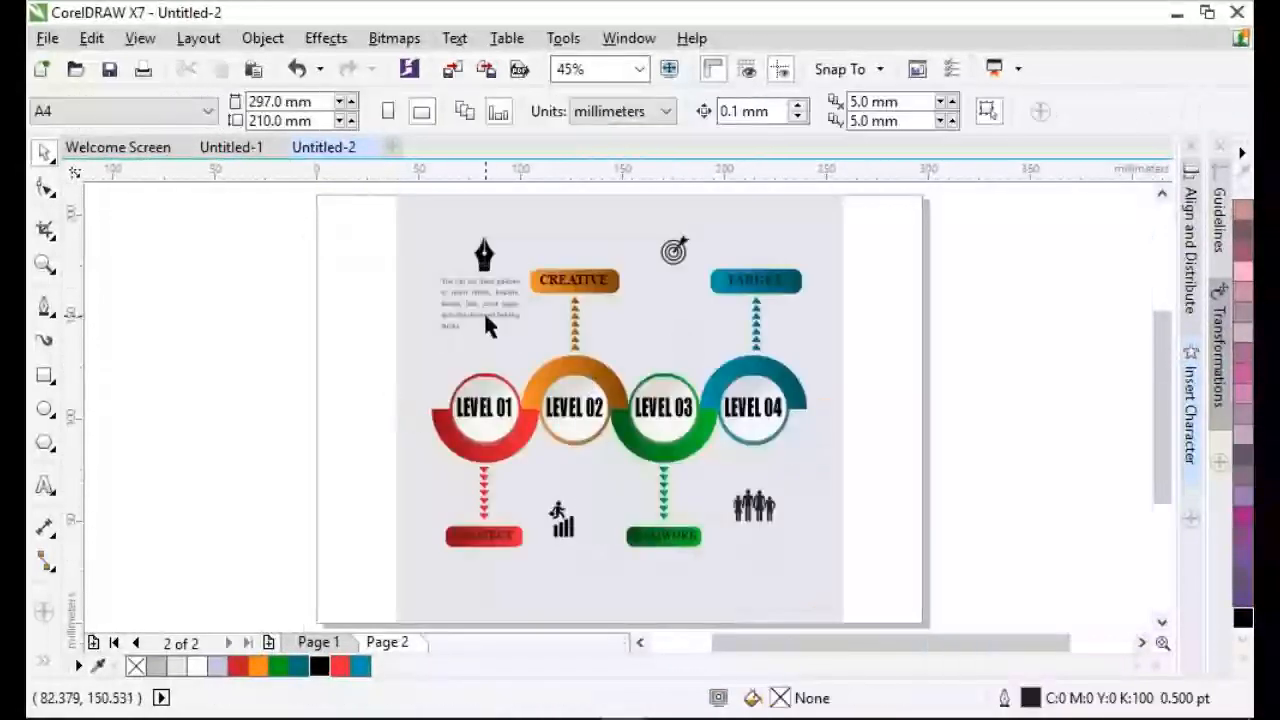
Duplicate the paragraph beneath the target icon above LEVEL 03.
{"action": "left_click", "coordinate": [484, 309]}
{"action": "left_click_drag", "start_coordinate": [484, 302], "coordinate": [666, 303]}
{"action": "right_click", "coordinate": [666, 303]}
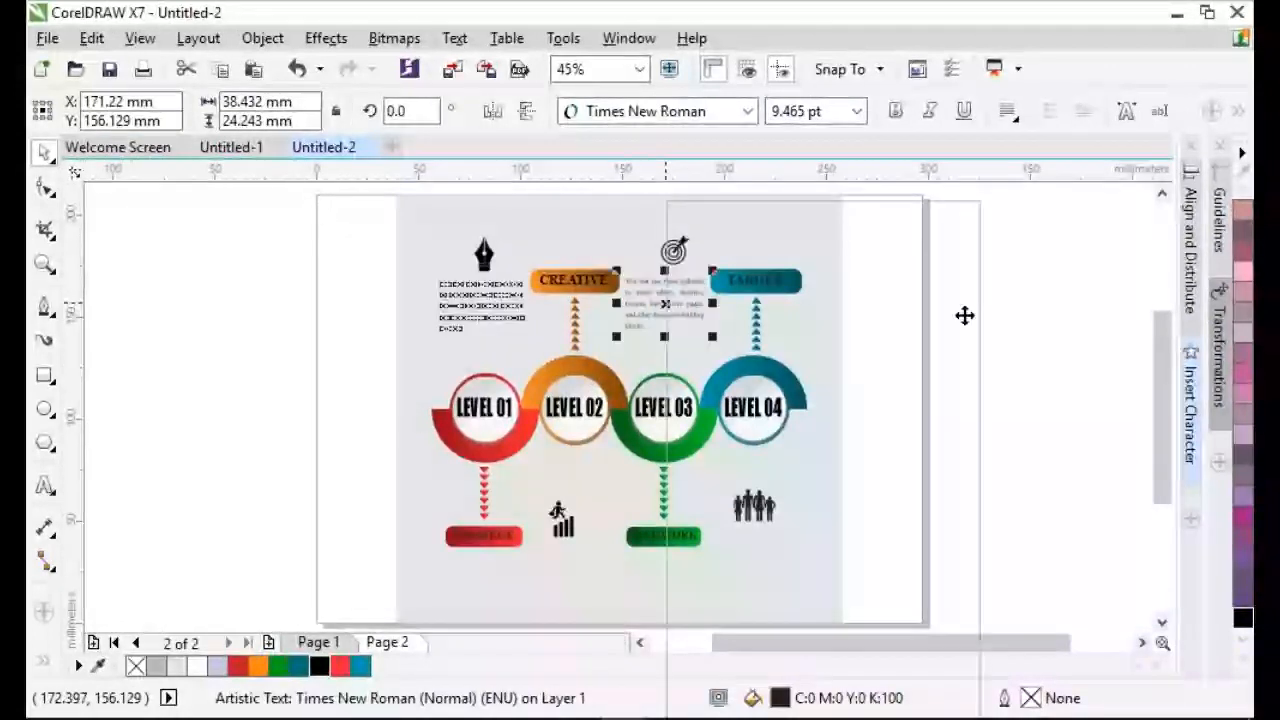